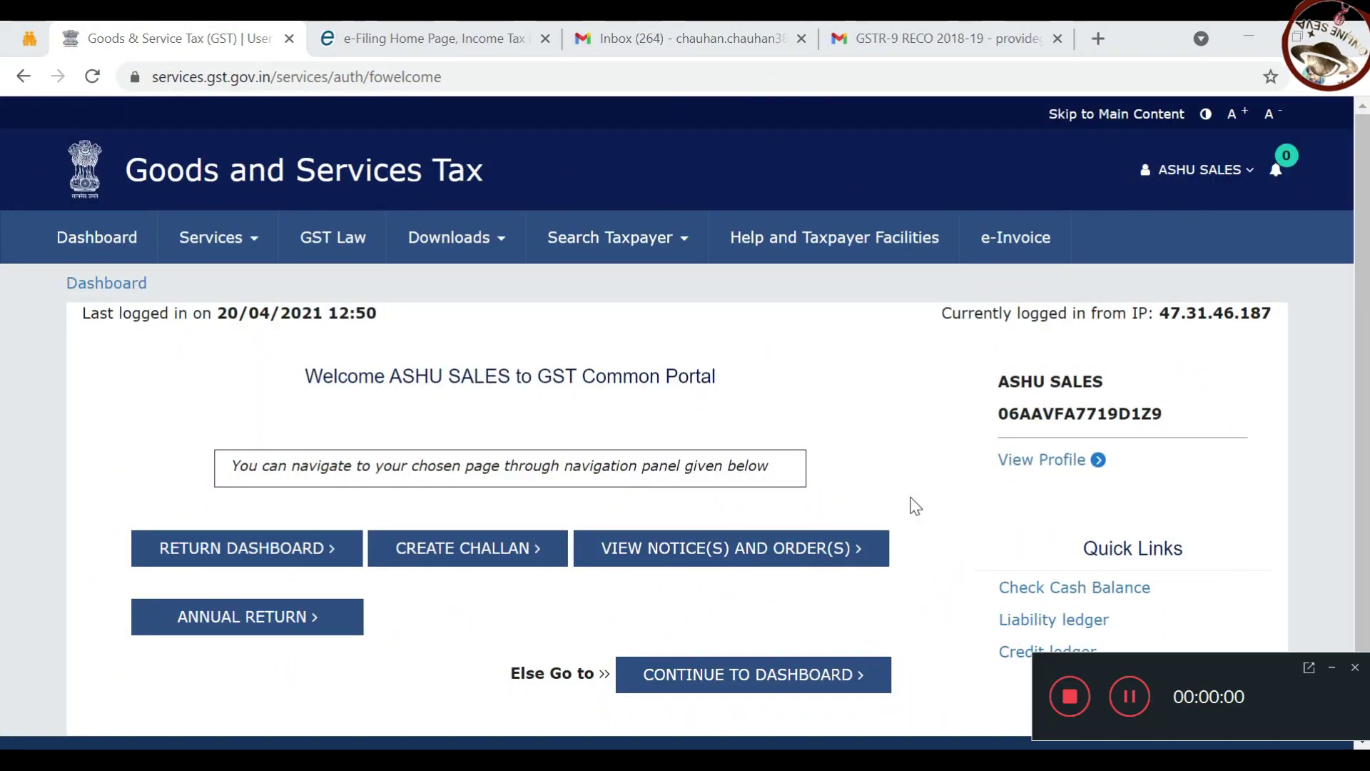
# Search the Return Dashboard for financial year 2020-21, period March, to list the return tiles
pyautogui.click(1331, 668)
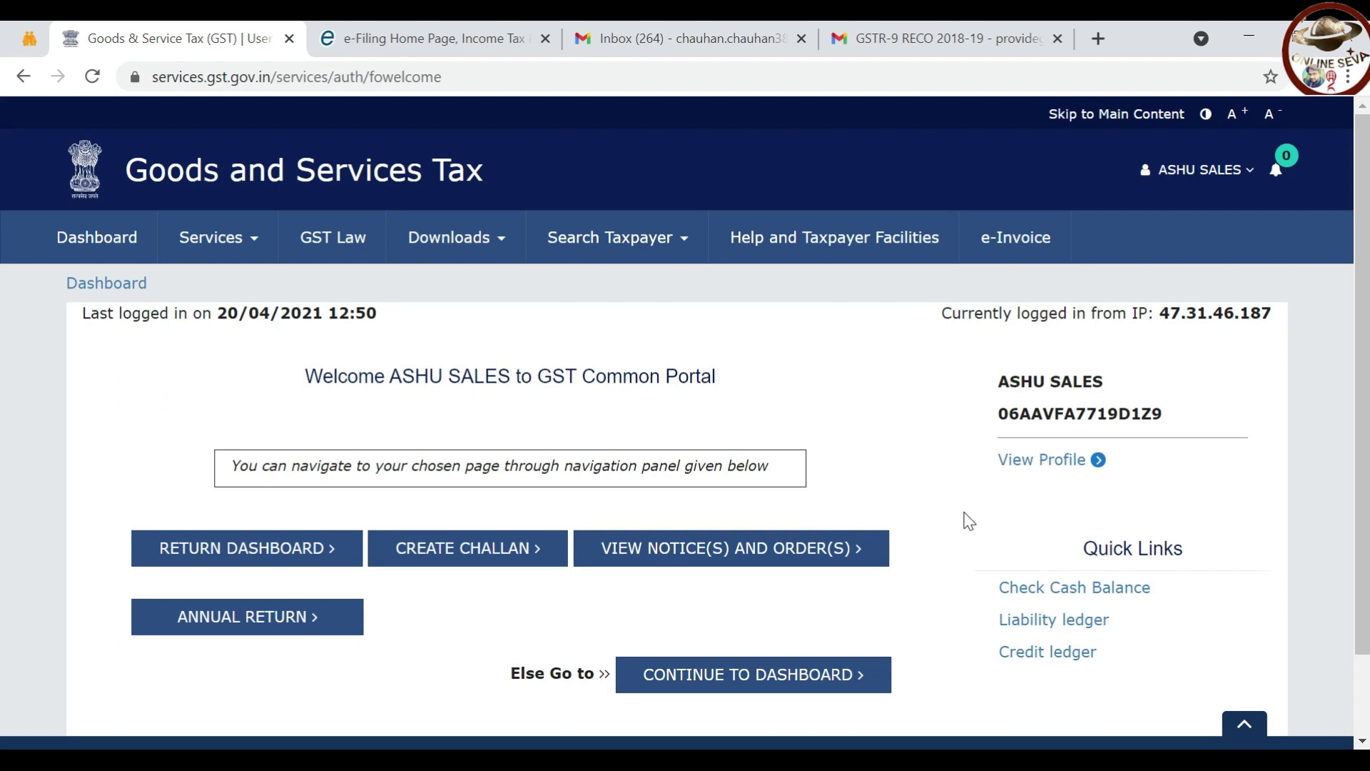
pyautogui.scroll(-1, 968, 521)
pyautogui.scroll(1, 968, 521)
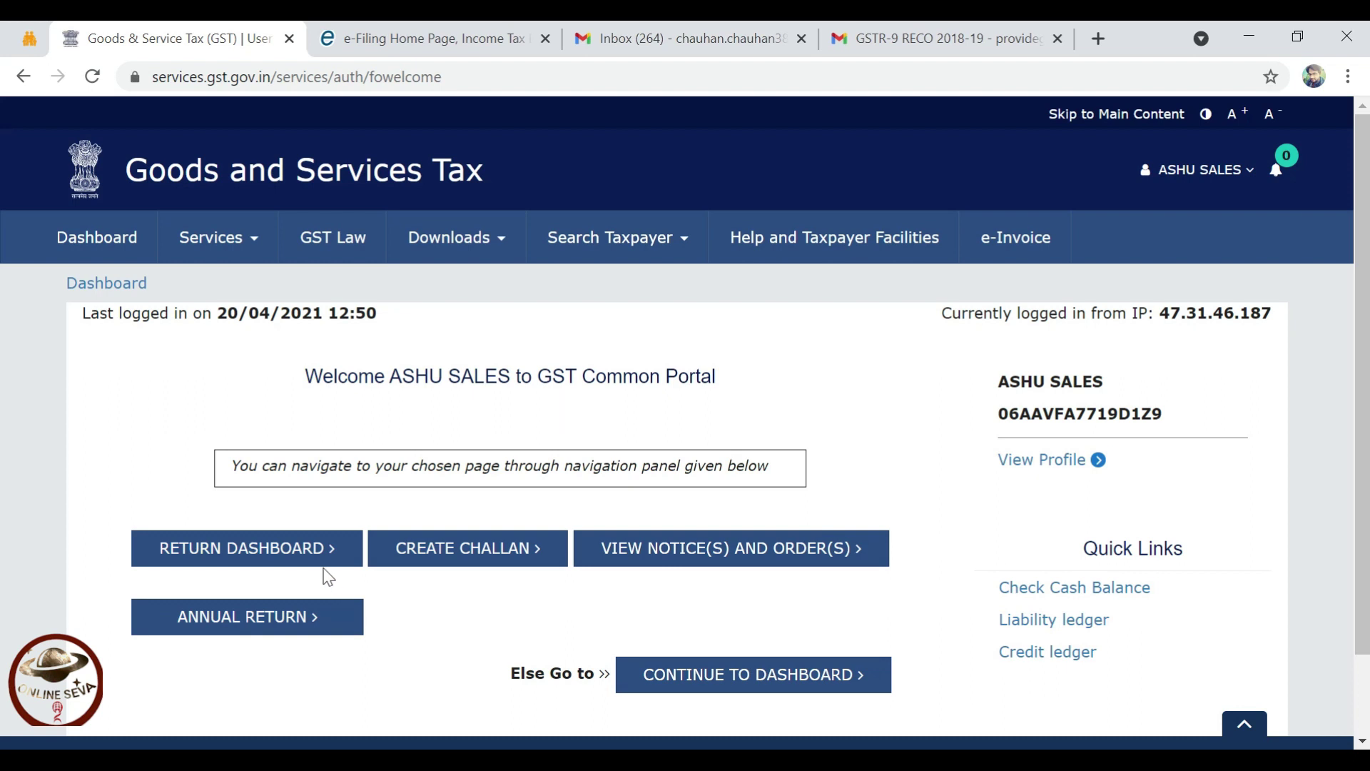
pyautogui.click(298, 569)
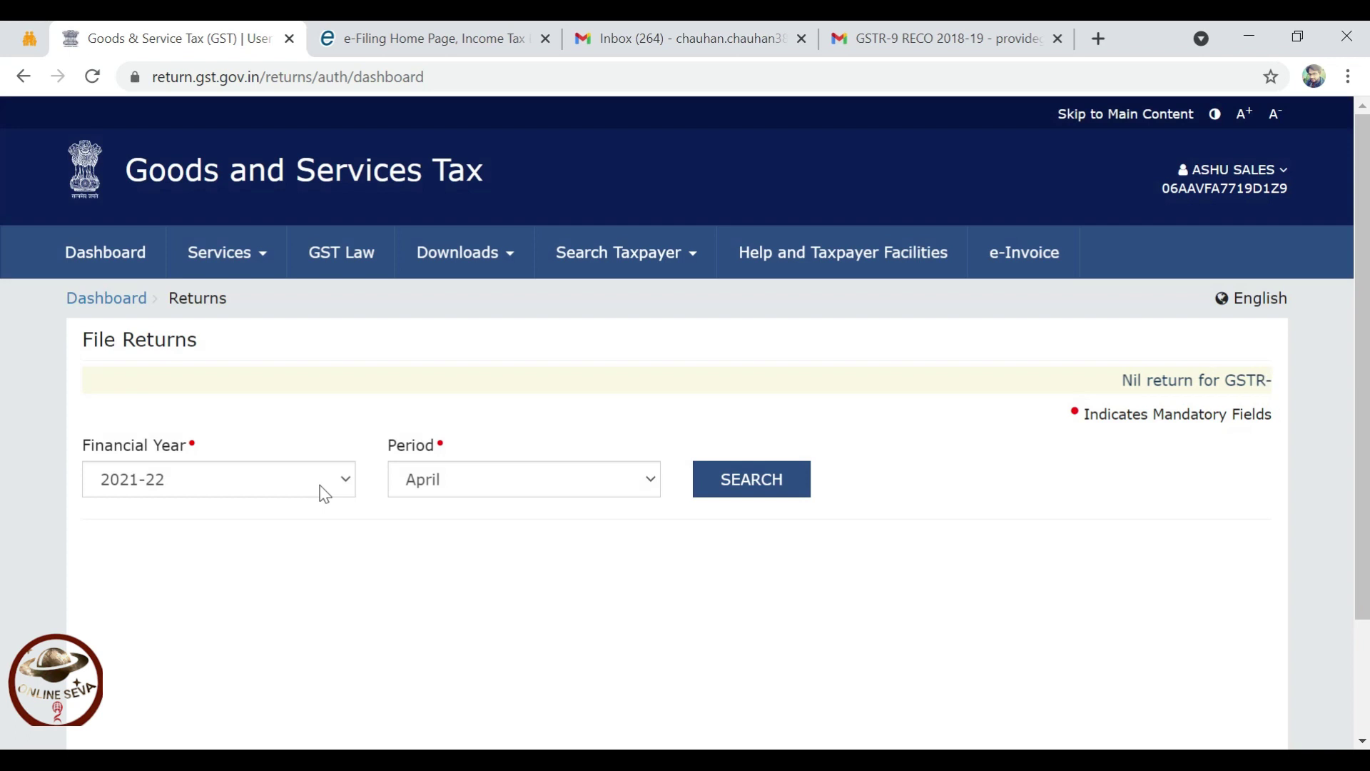
pyautogui.click(319, 485)
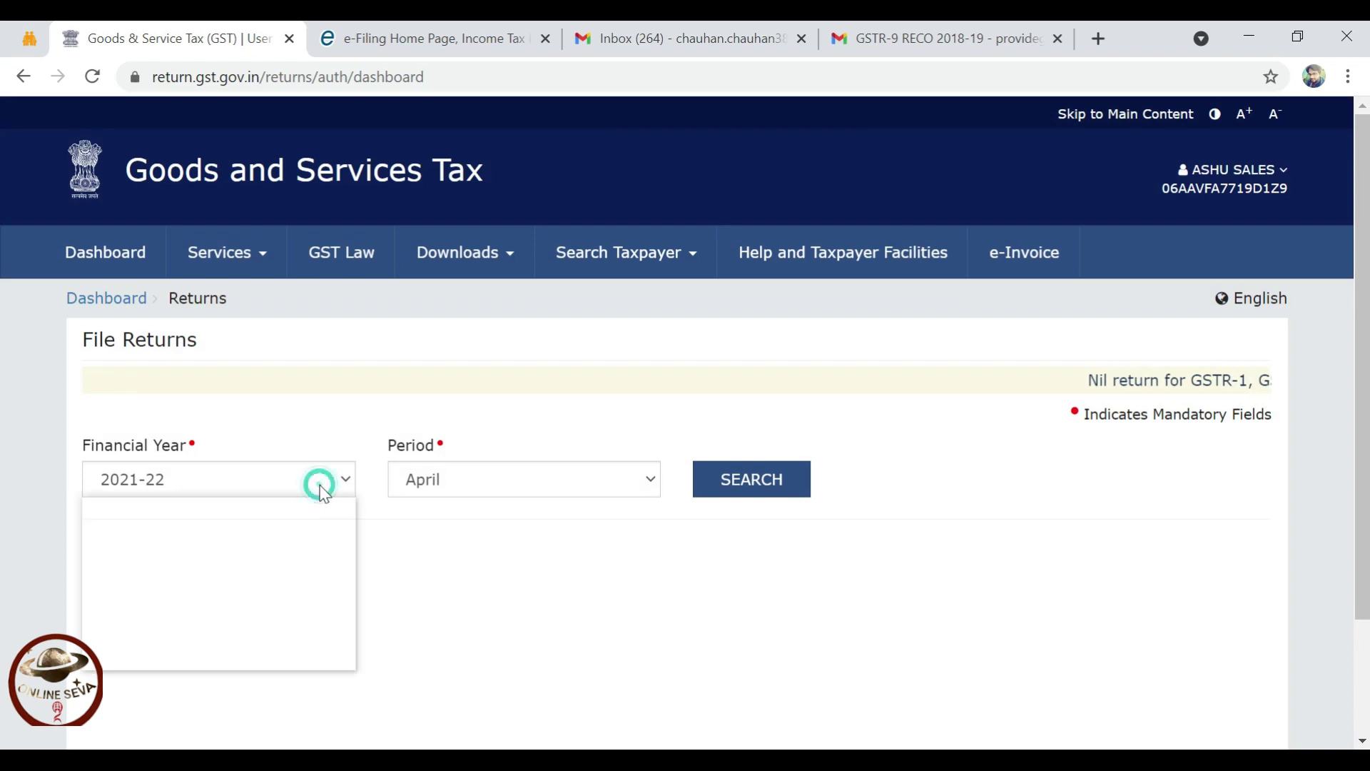
pyautogui.click(216, 563)
pyautogui.click(755, 490)
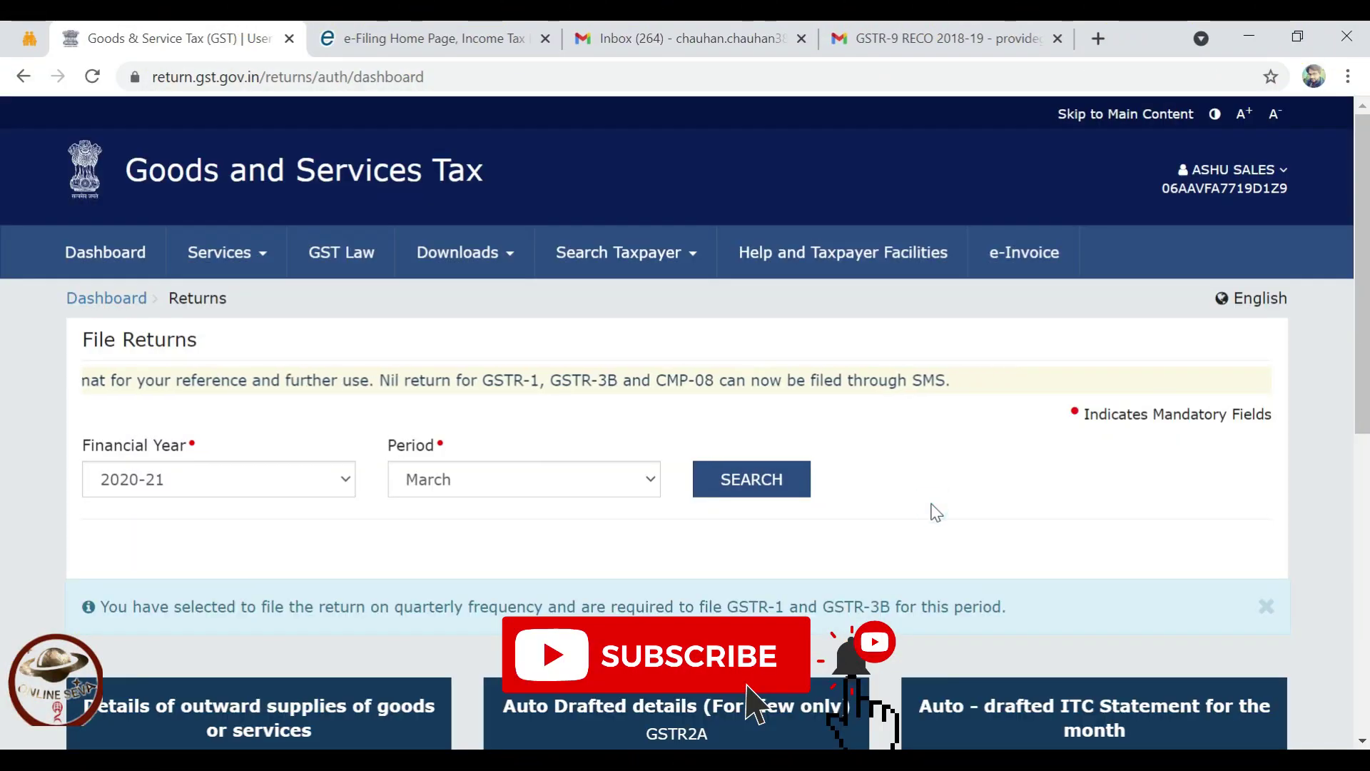
pyautogui.scroll(-3, 931, 513)
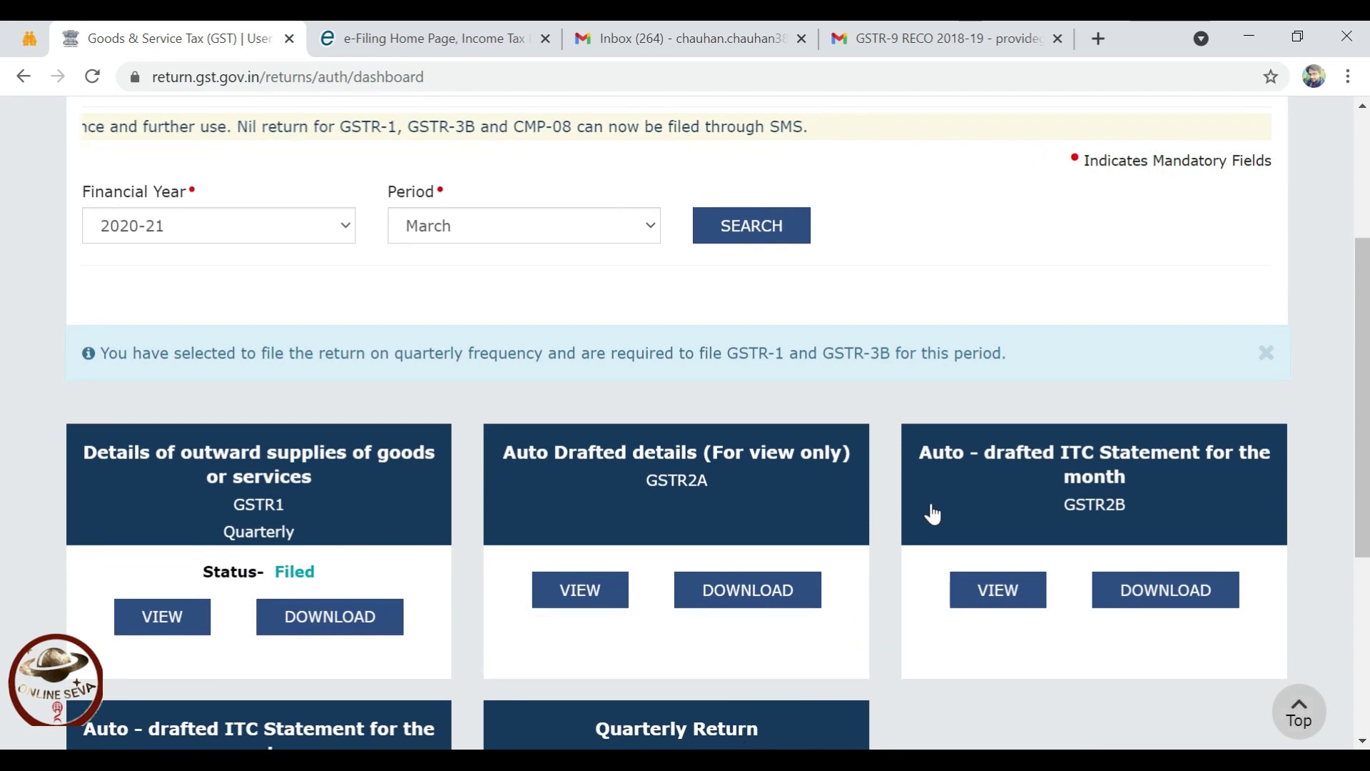
pyautogui.scroll(-4, 931, 512)
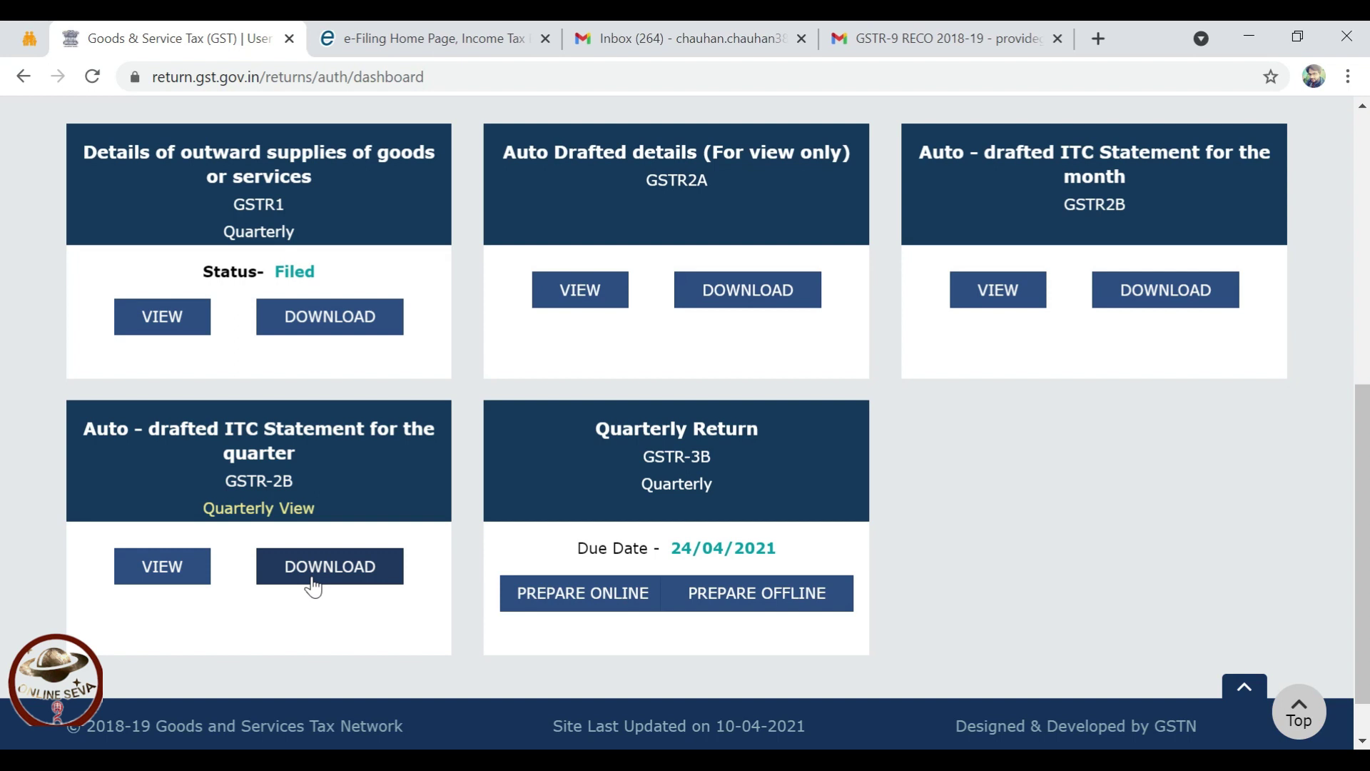
# Prepare the quarterly GSTR-3B online, skip past the questionnaire and dismiss the system-generated summary
pyautogui.click(596, 598)
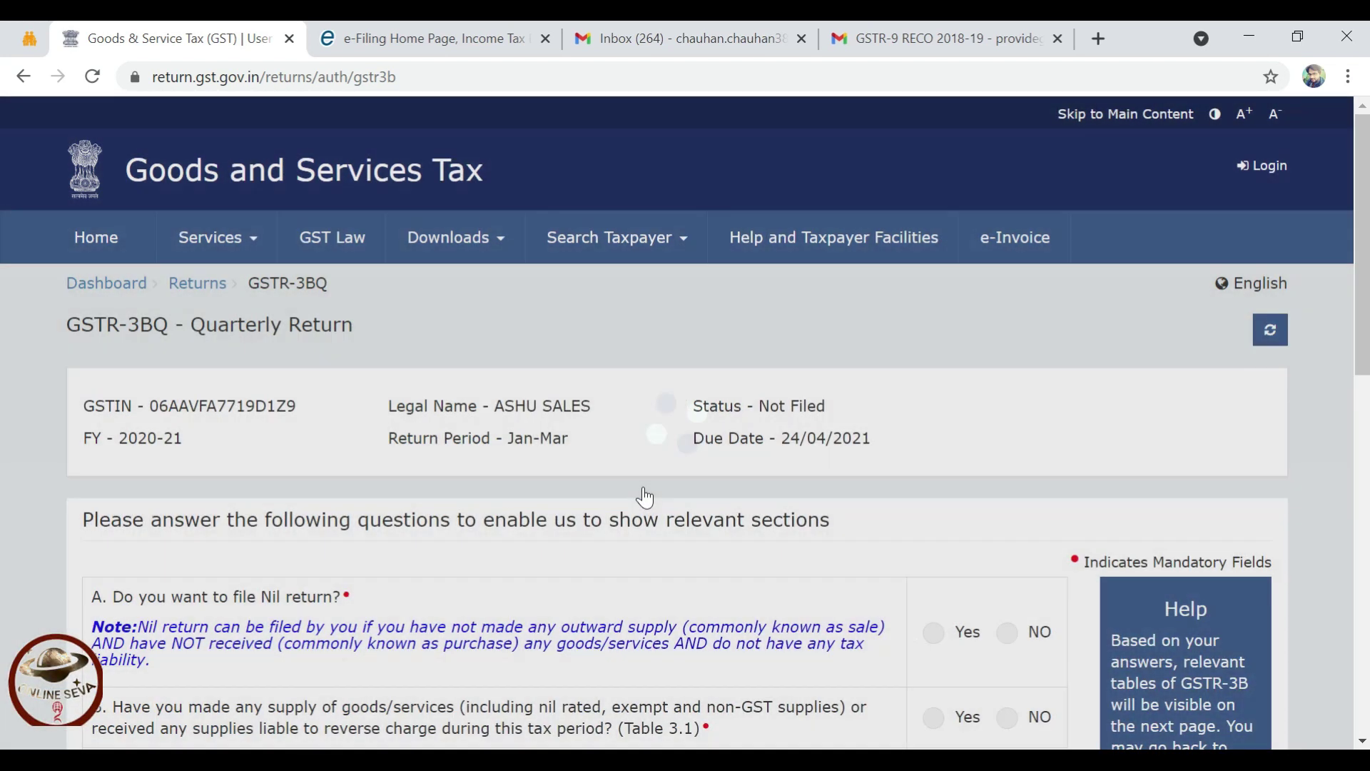
pyautogui.scroll(-5, 1133, 637)
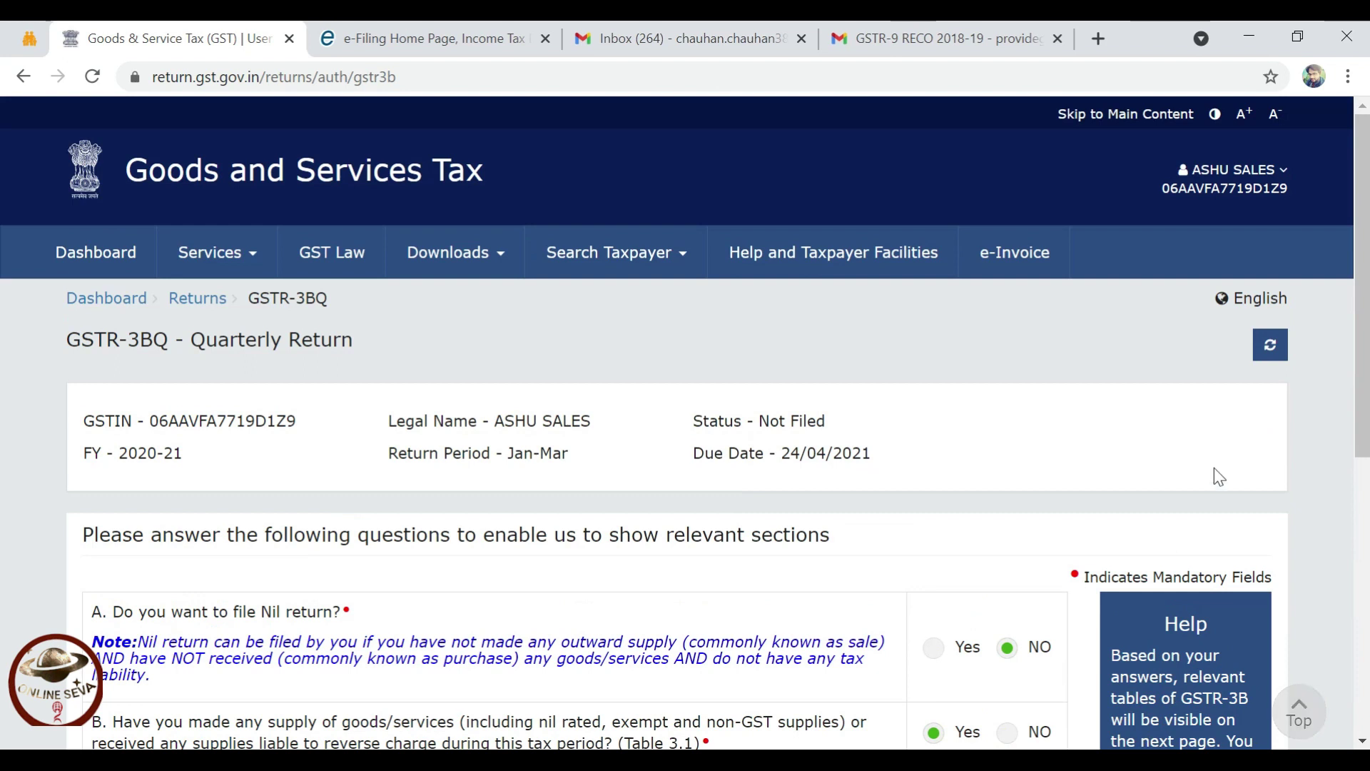
pyautogui.click(1270, 344)
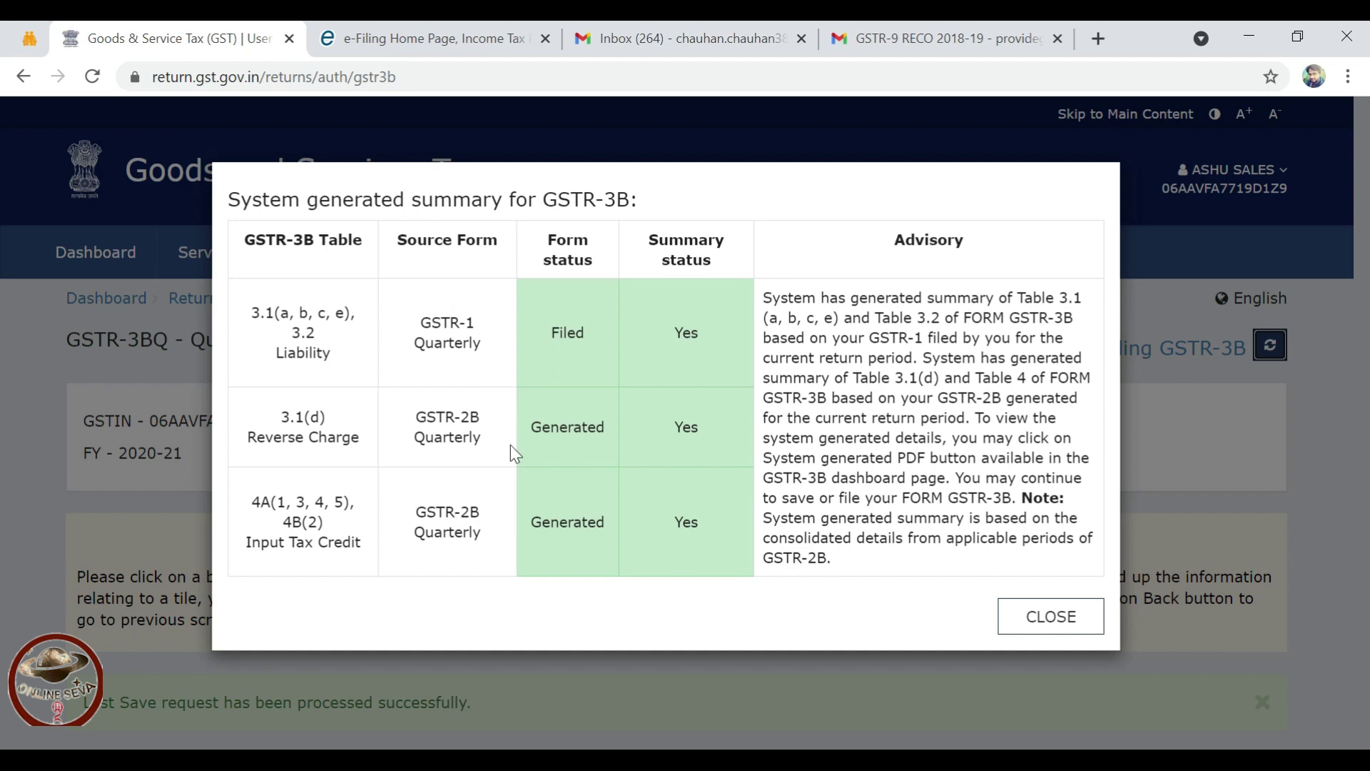
pyautogui.click(1046, 613)
pyautogui.scroll(-3, 884, 633)
pyautogui.scroll(-2, 884, 632)
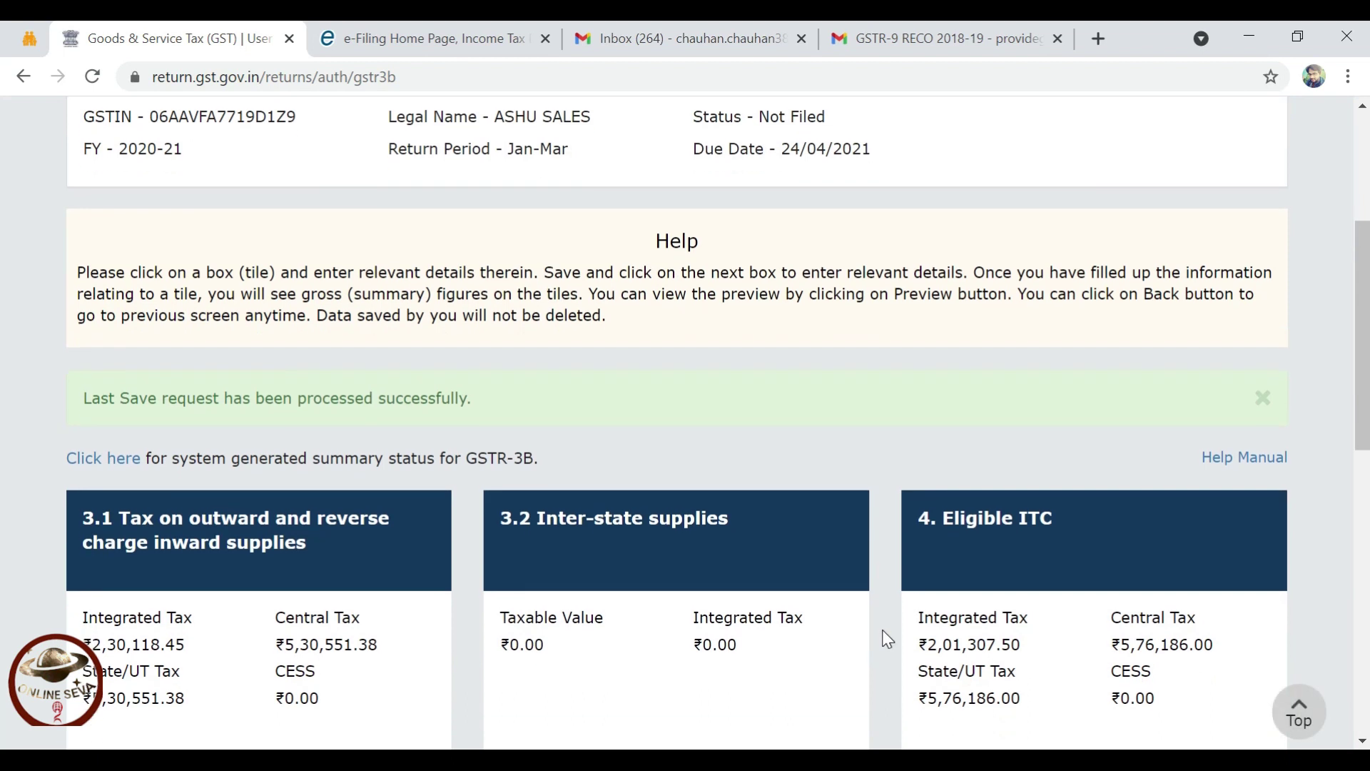
pyautogui.scroll(-2, 920, 557)
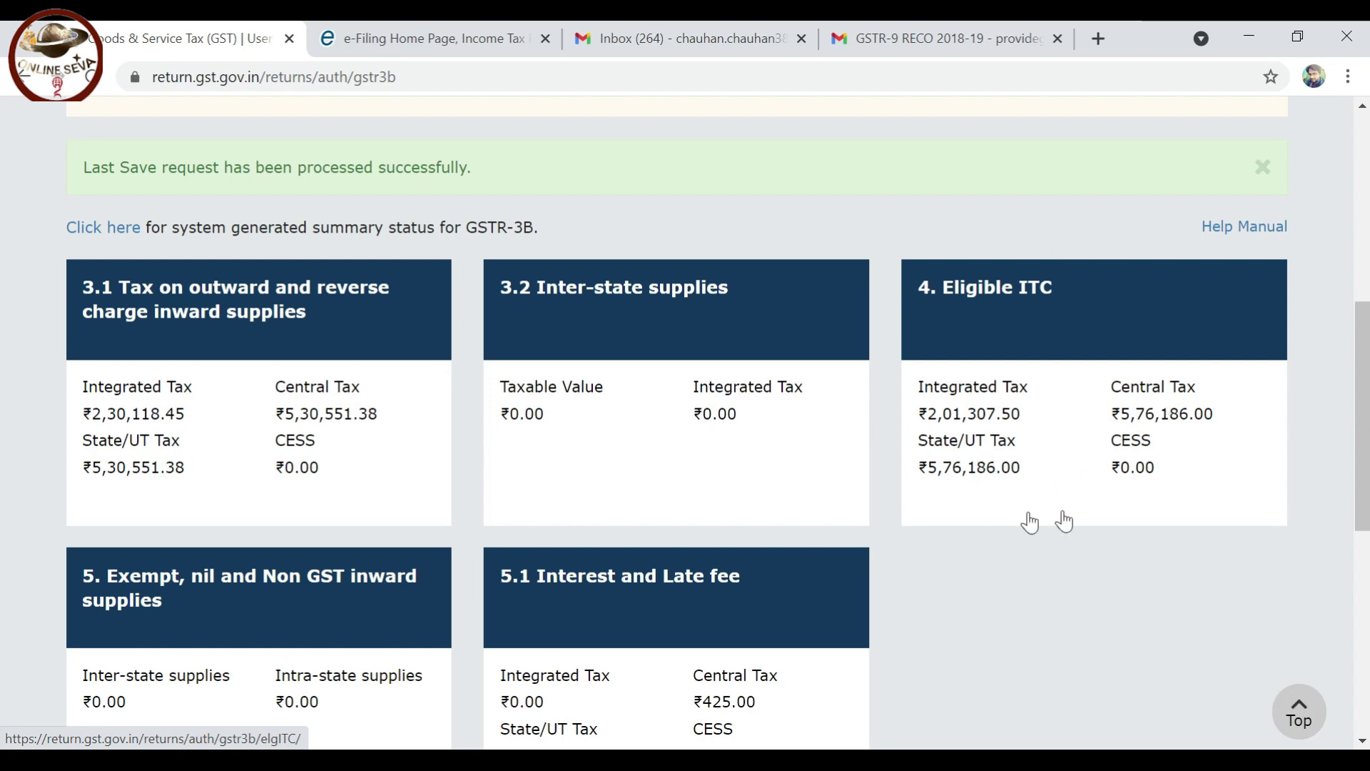
# Retype row (5) All other ITC as 3,00,490.19 IGST and 5,93,328.85 CGST/SGST, then confirm
pyautogui.click(1022, 401)
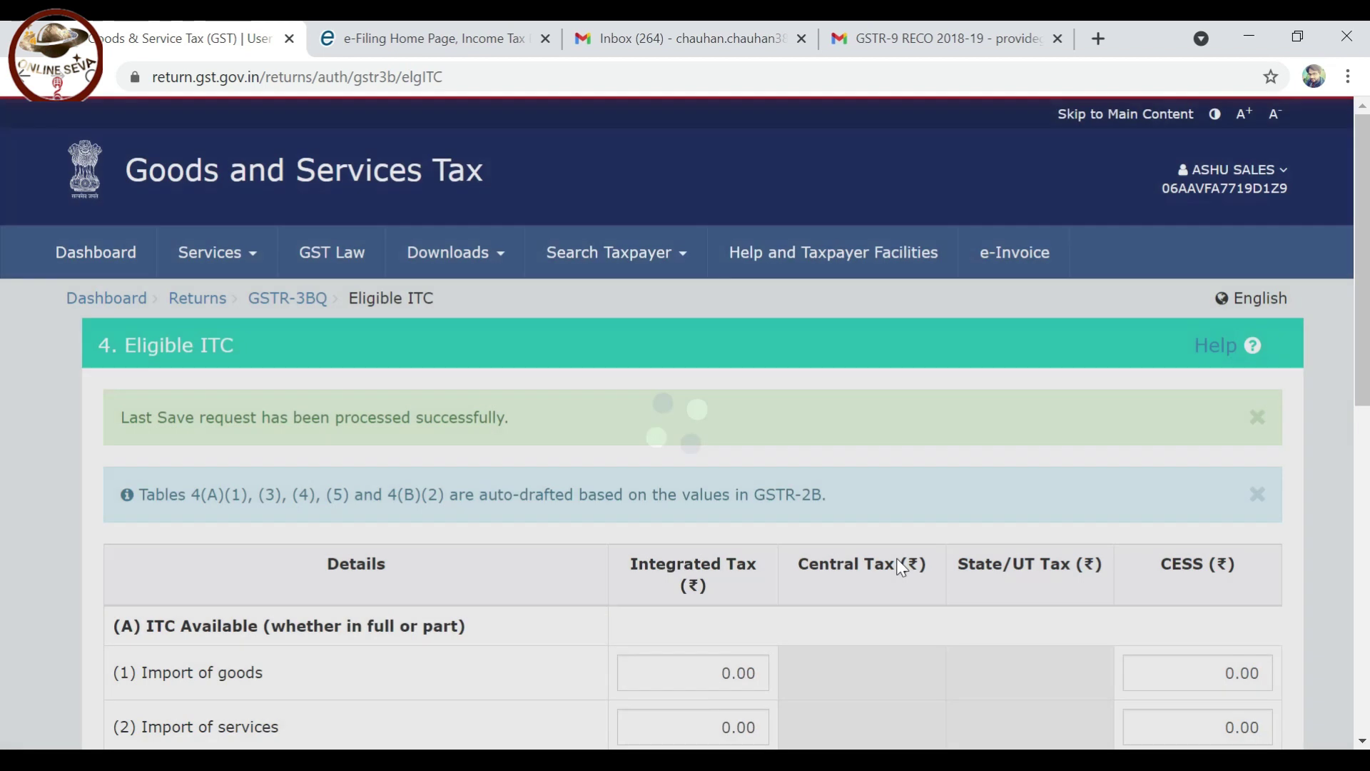
pyautogui.scroll(-3, 897, 560)
pyautogui.scroll(-2, 897, 559)
pyautogui.scroll(-1, 817, 535)
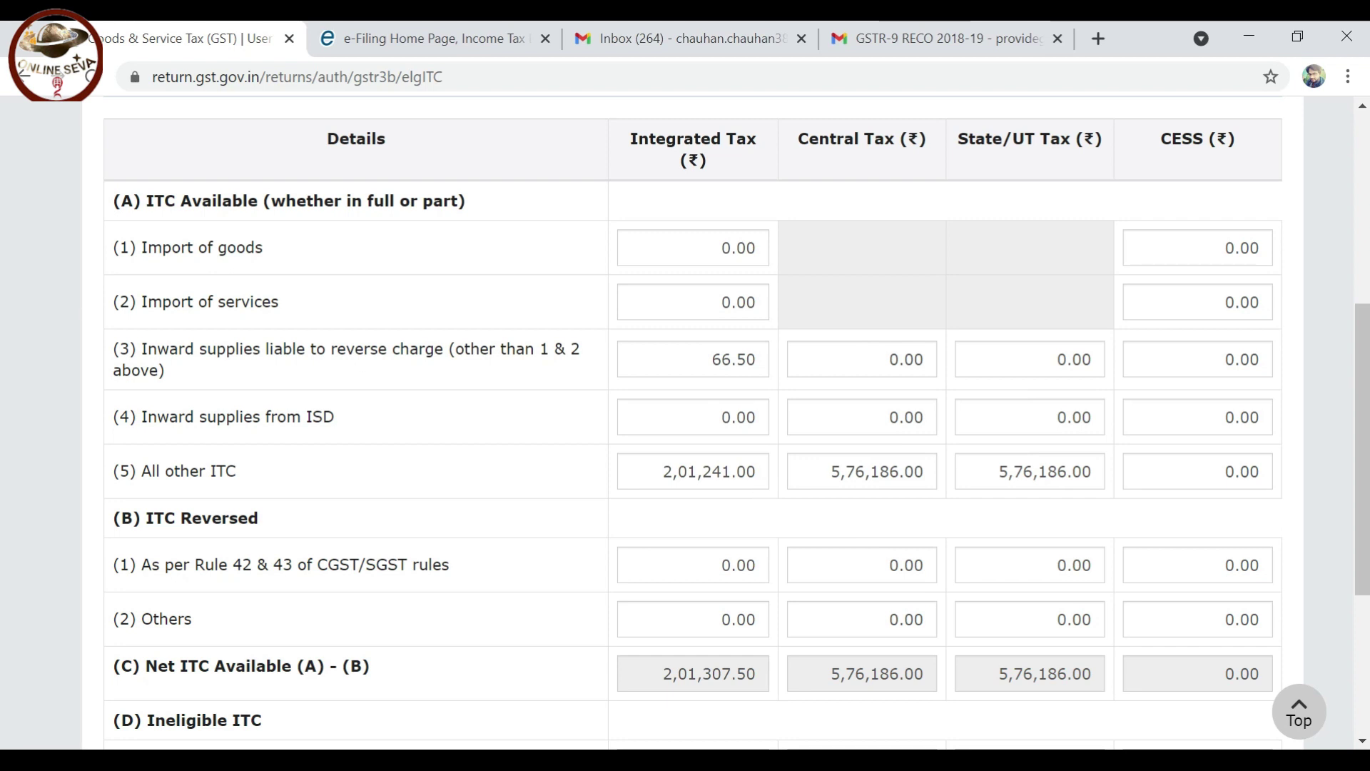
pyautogui.click(754, 475)
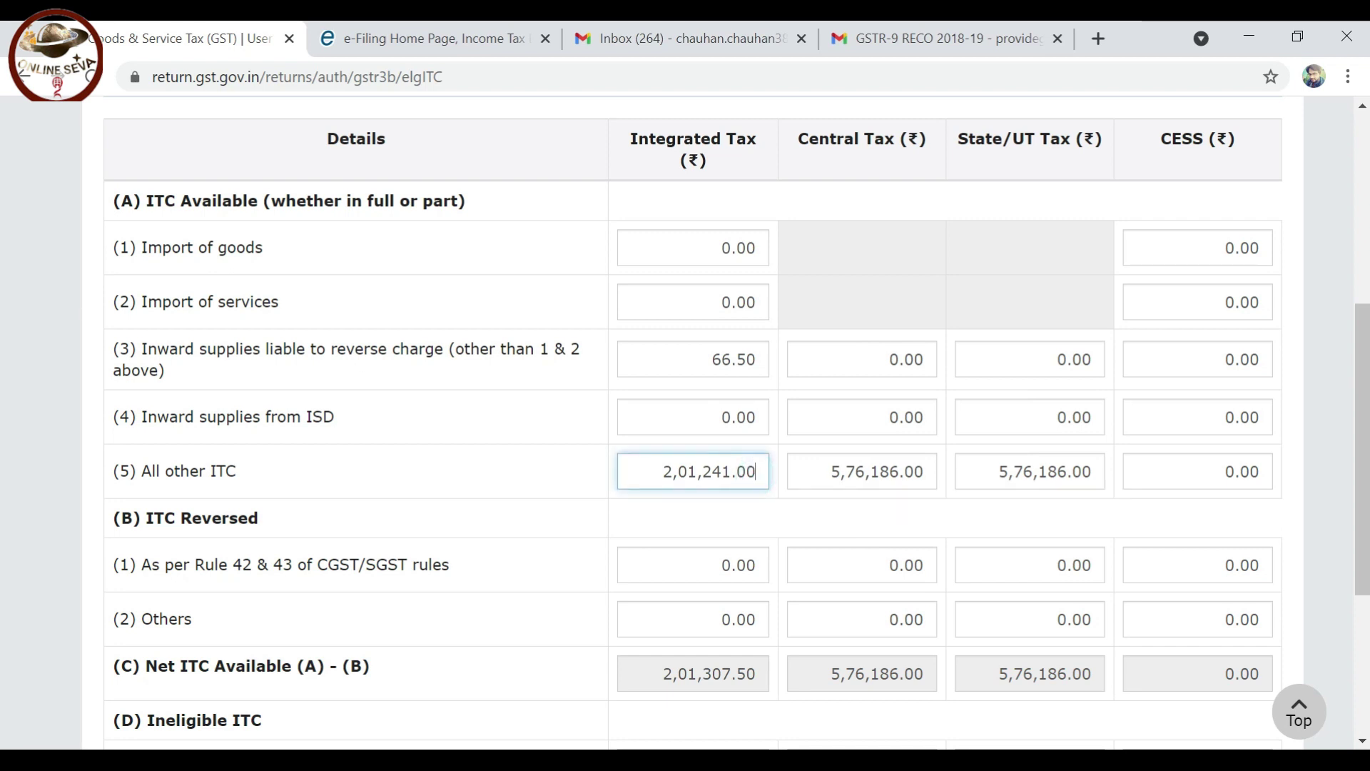
pyautogui.press('BackSpace')
pyautogui.press('BackSpace')
pyautogui.press('BackSpace')
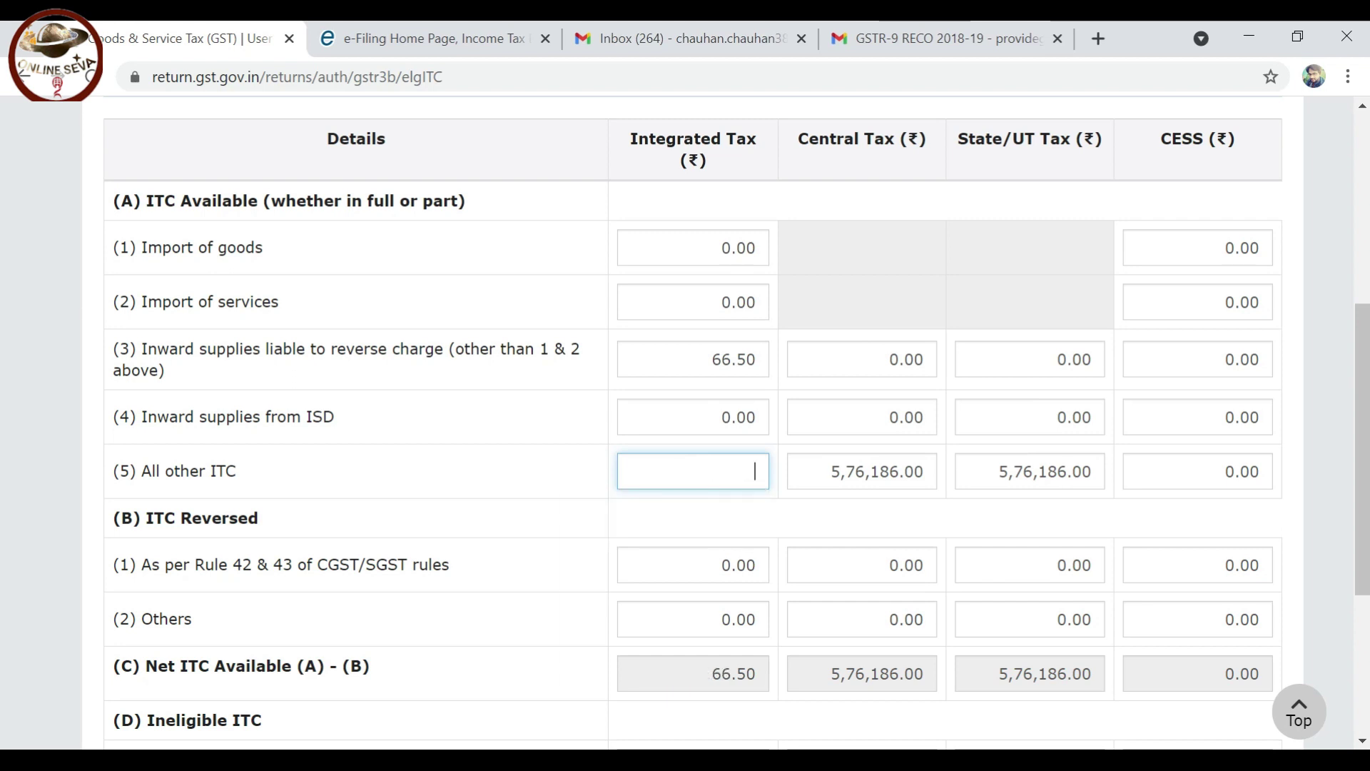
pyautogui.click(755, 474)
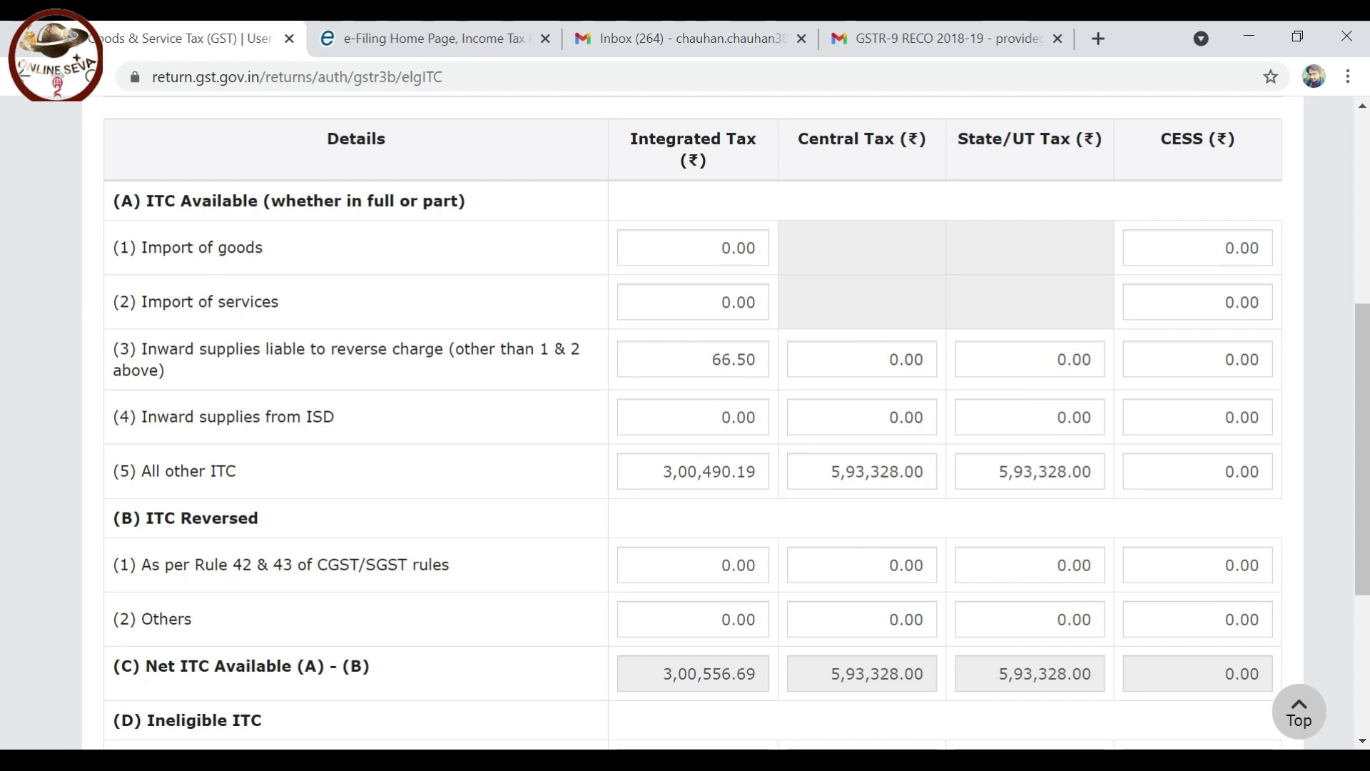
pyautogui.click(926, 473)
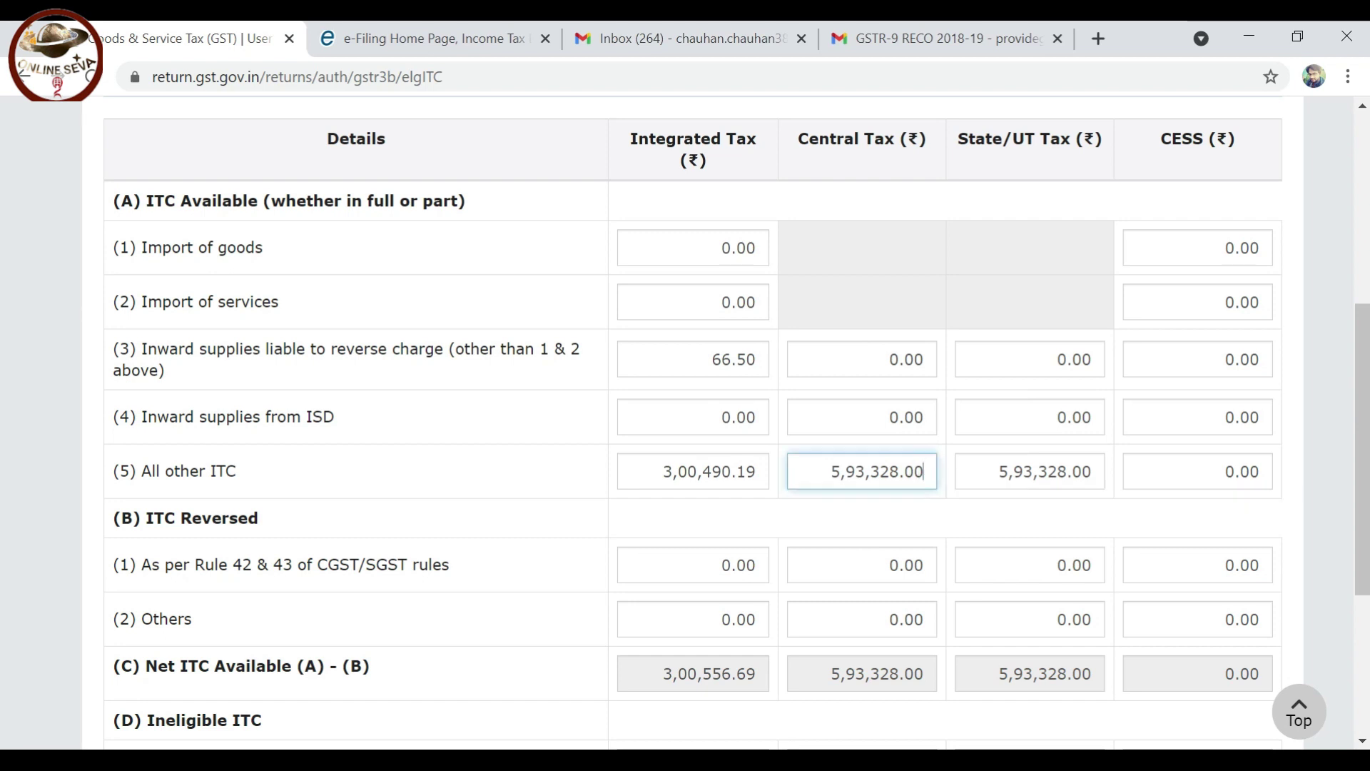
pyautogui.write('5')
pyautogui.click(943, 510)
pyautogui.scroll(-3, 948, 517)
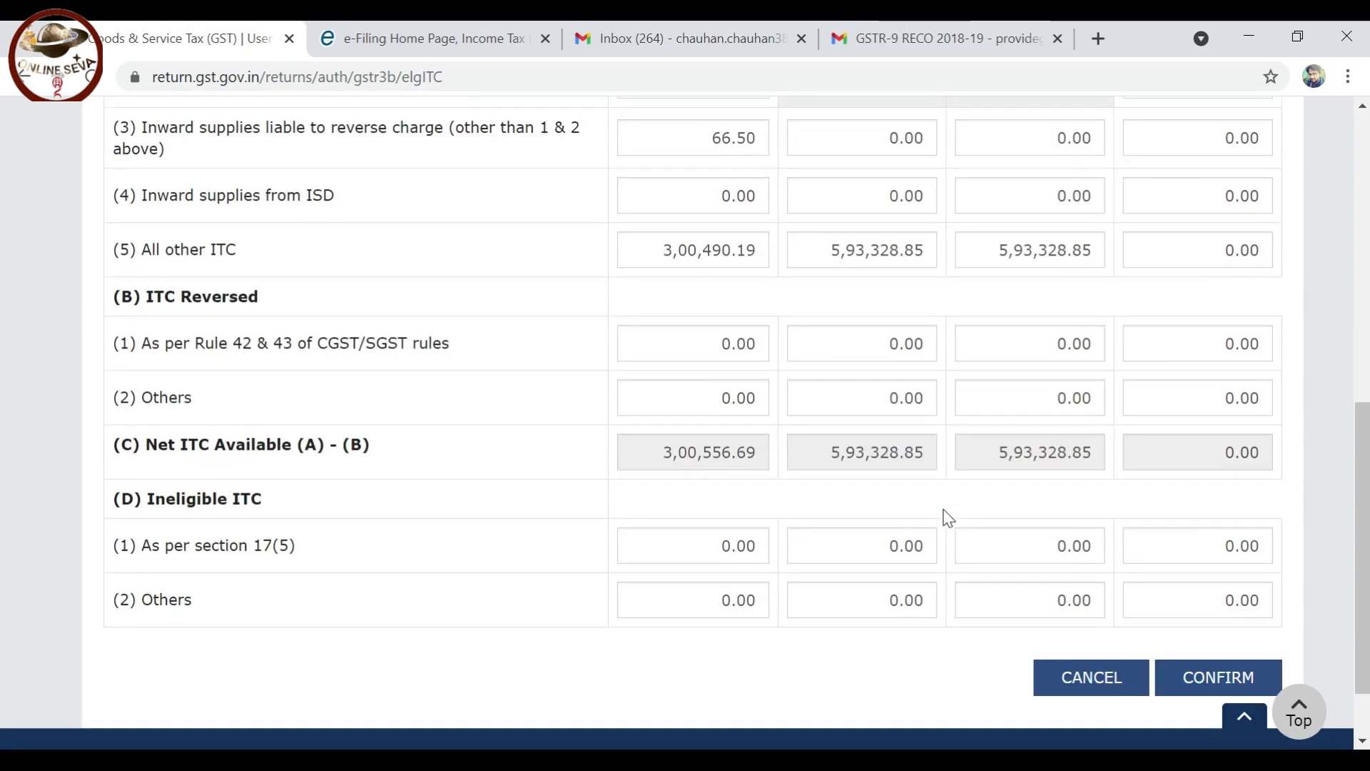
pyautogui.click(1205, 664)
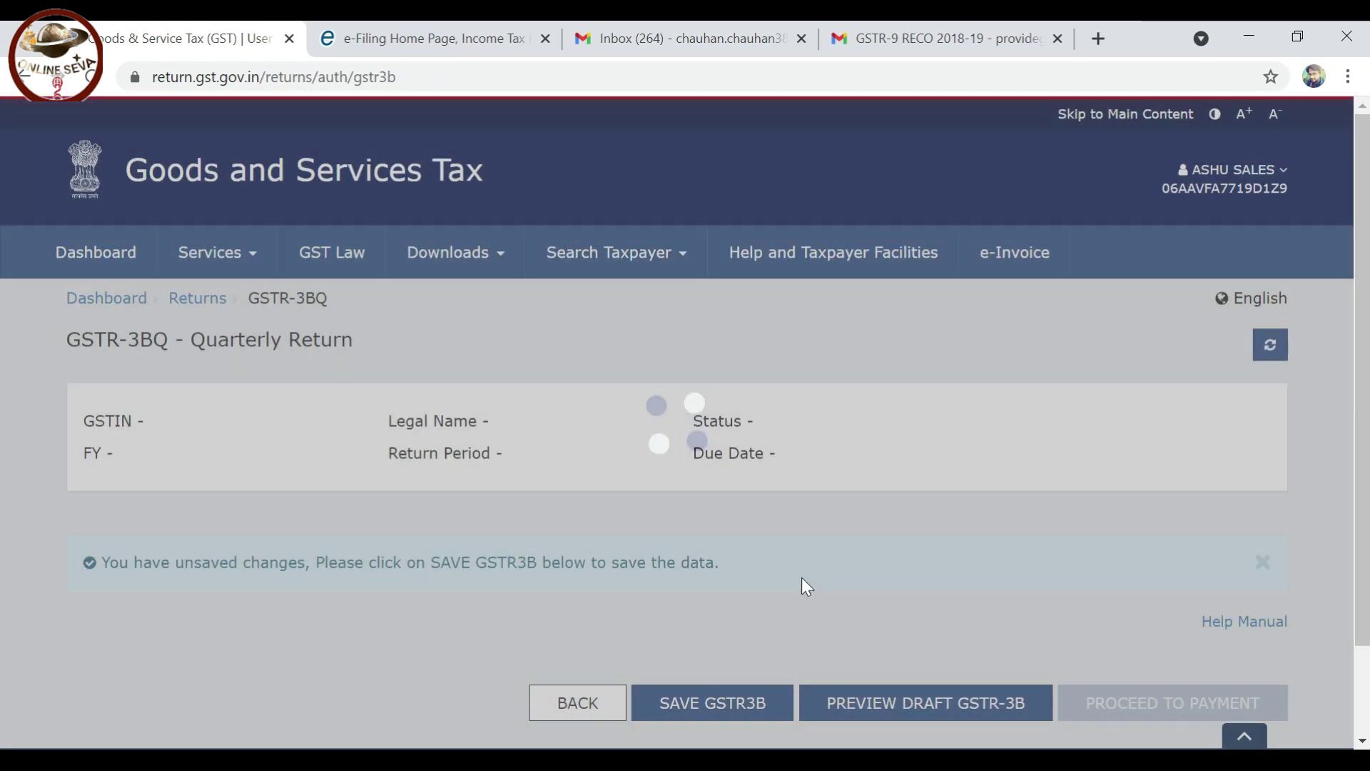
# Save the GSTR-3B draft and close the system-generated summary popup
pyautogui.scroll(-2, 802, 577)
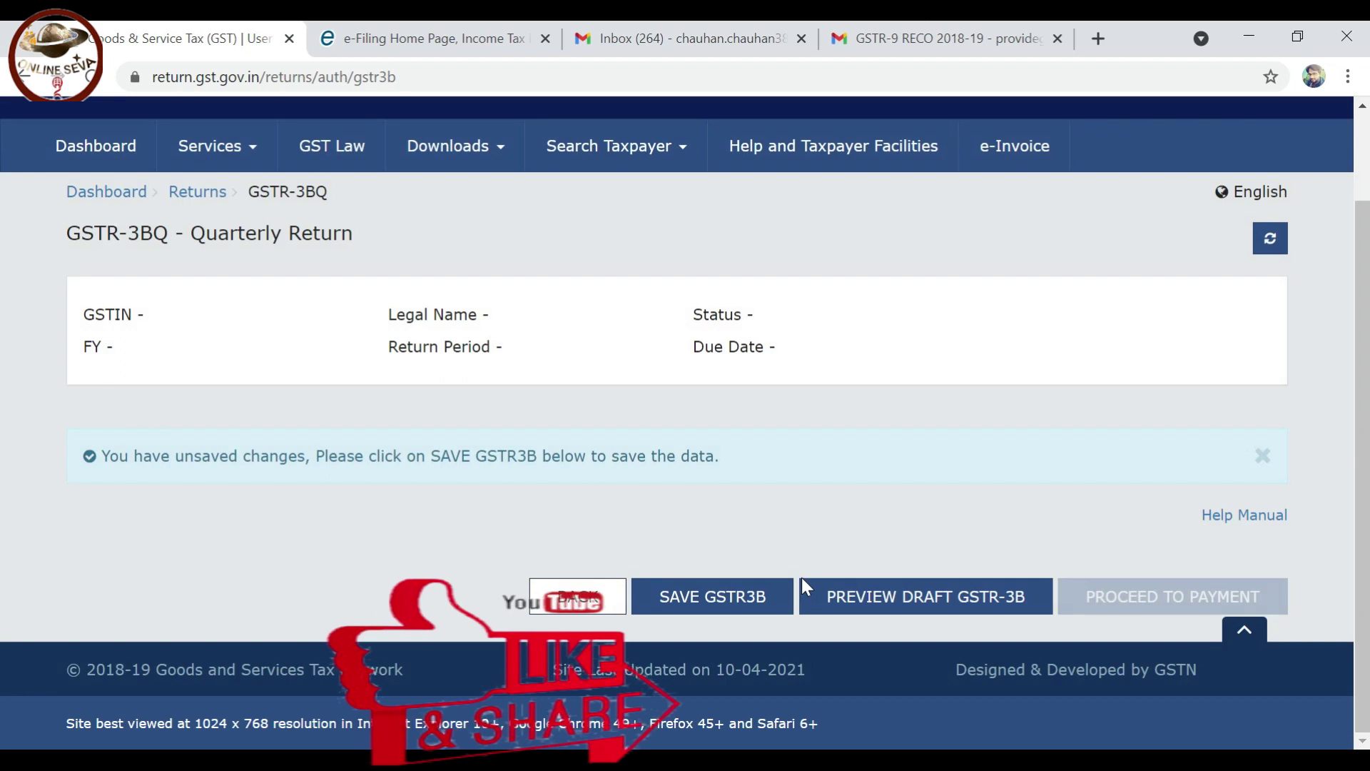
pyautogui.scroll(2, 802, 576)
pyautogui.scroll(-2, 802, 577)
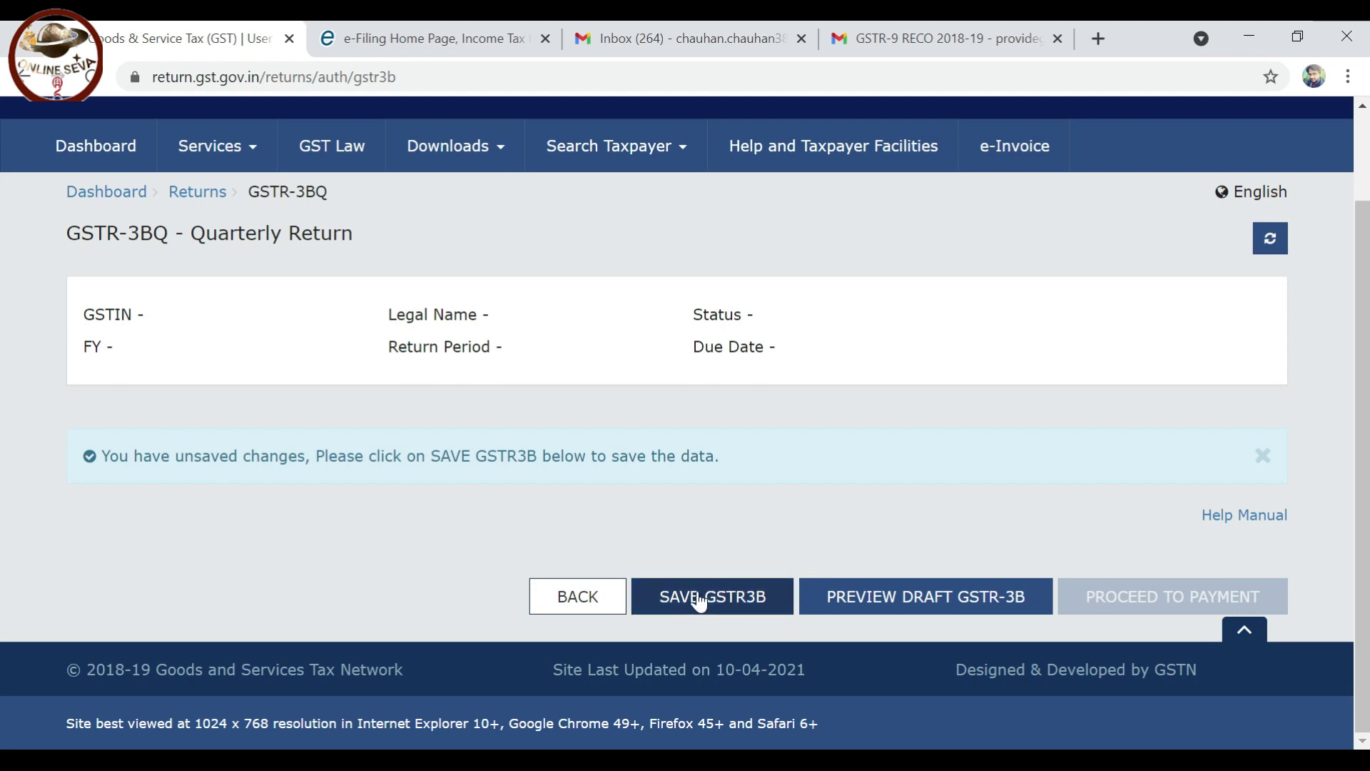
pyautogui.click(663, 607)
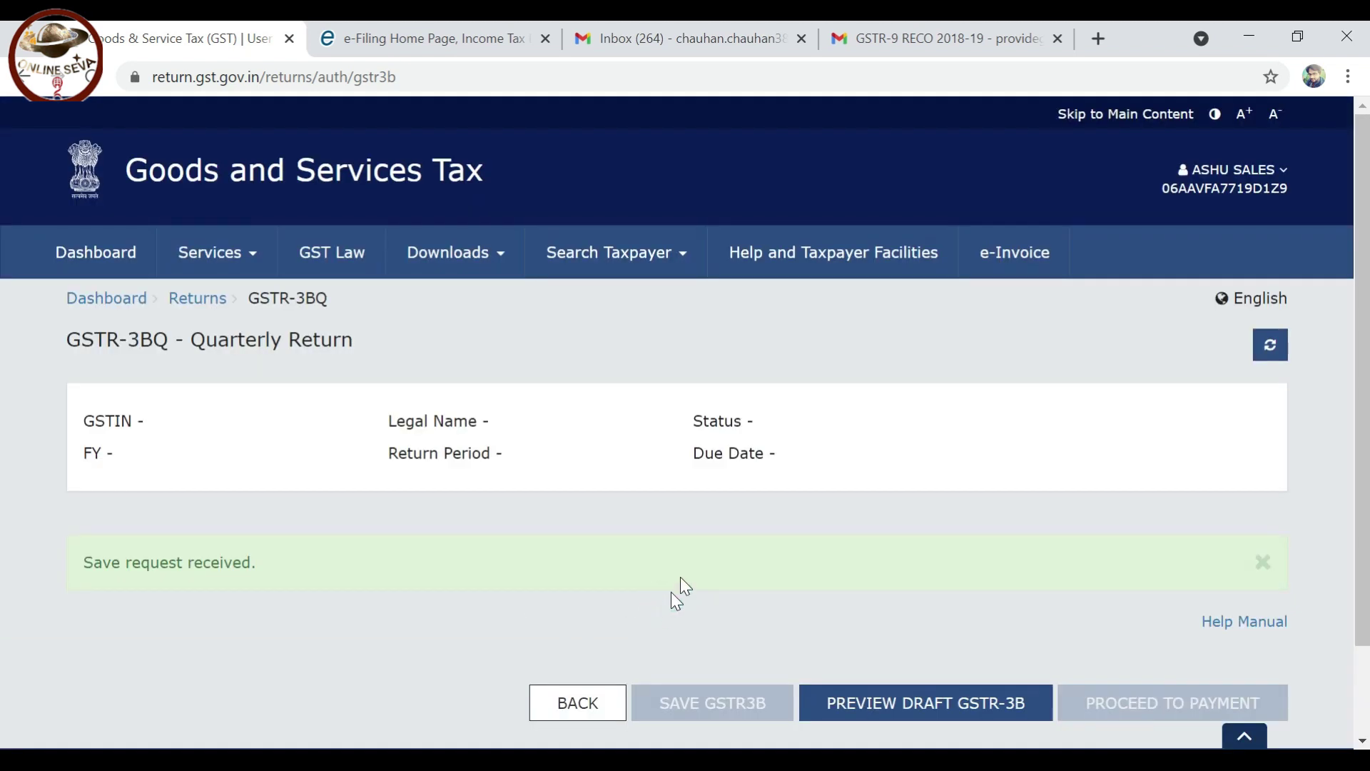
pyautogui.scroll(-2, 687, 541)
pyautogui.scroll(-5, 688, 541)
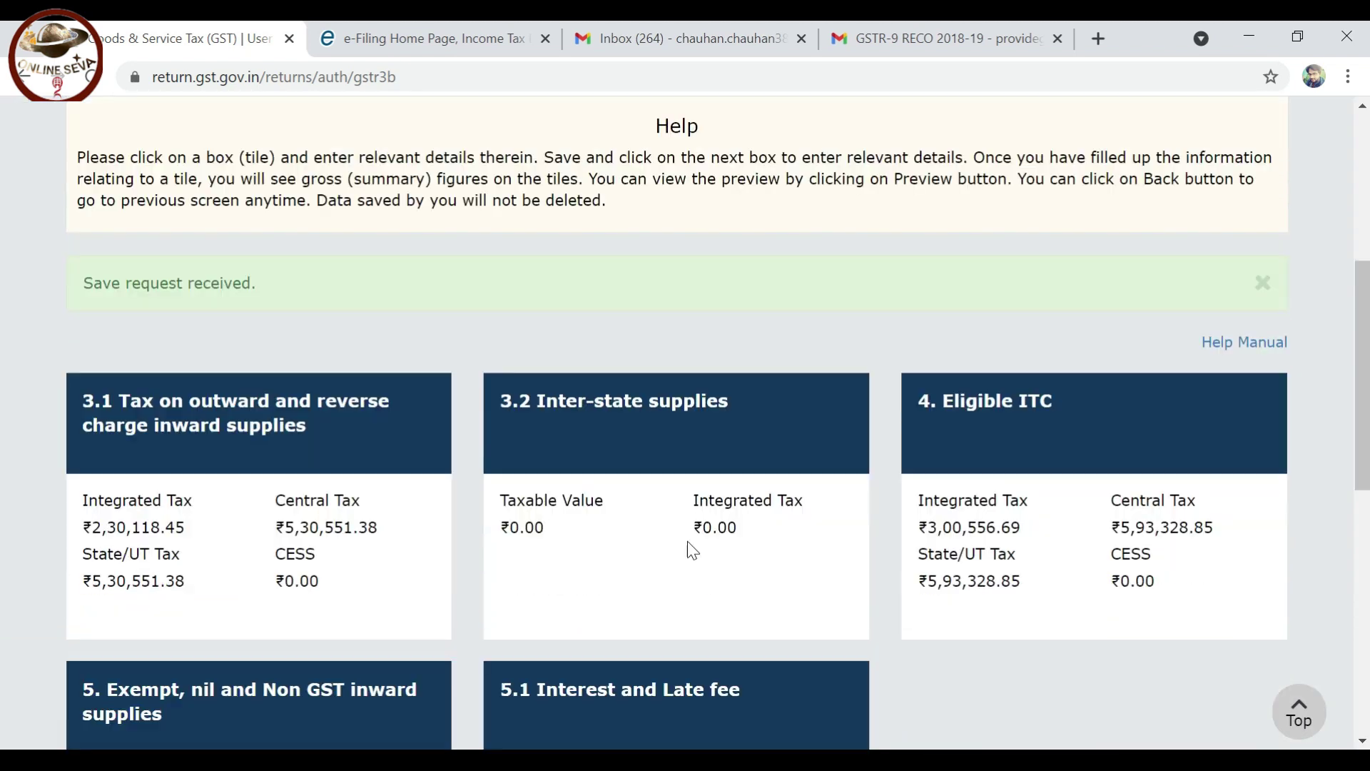
pyautogui.scroll(-3, 687, 541)
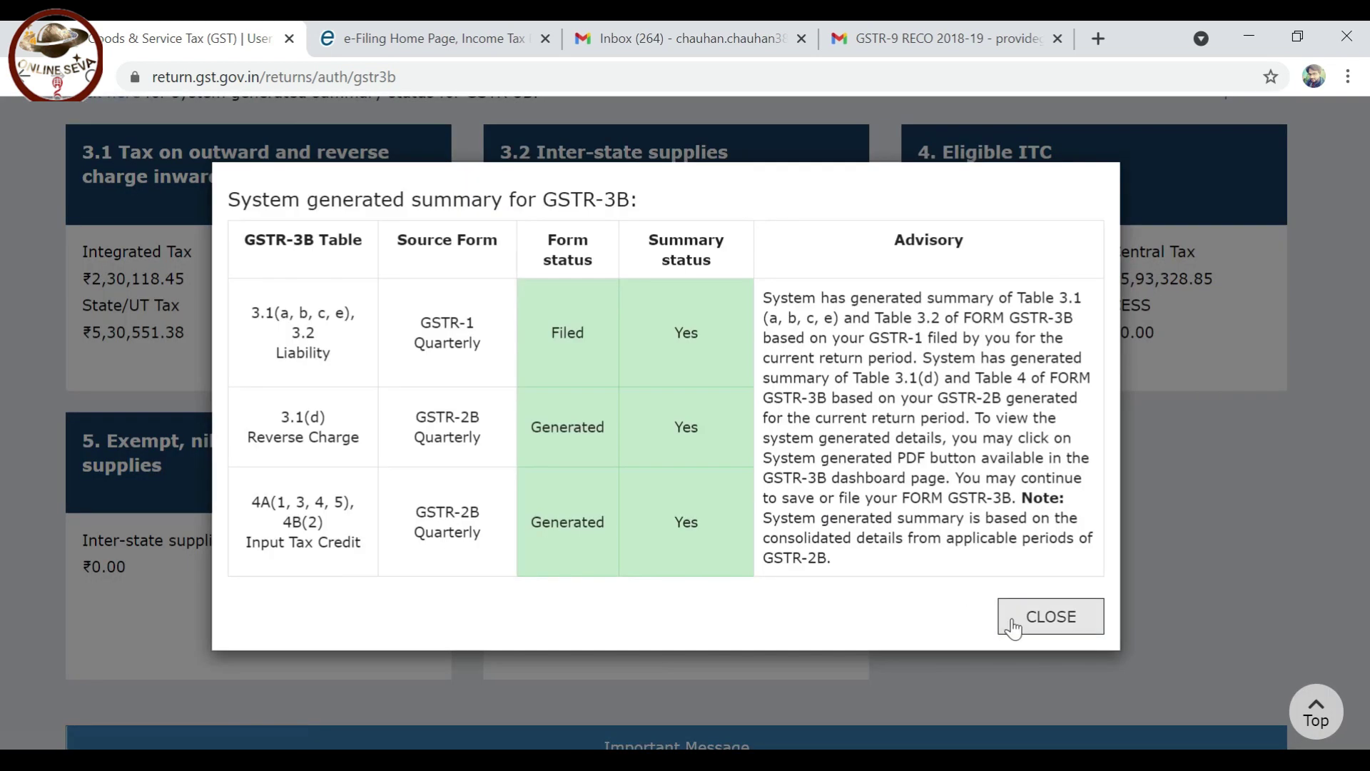
pyautogui.click(1013, 626)
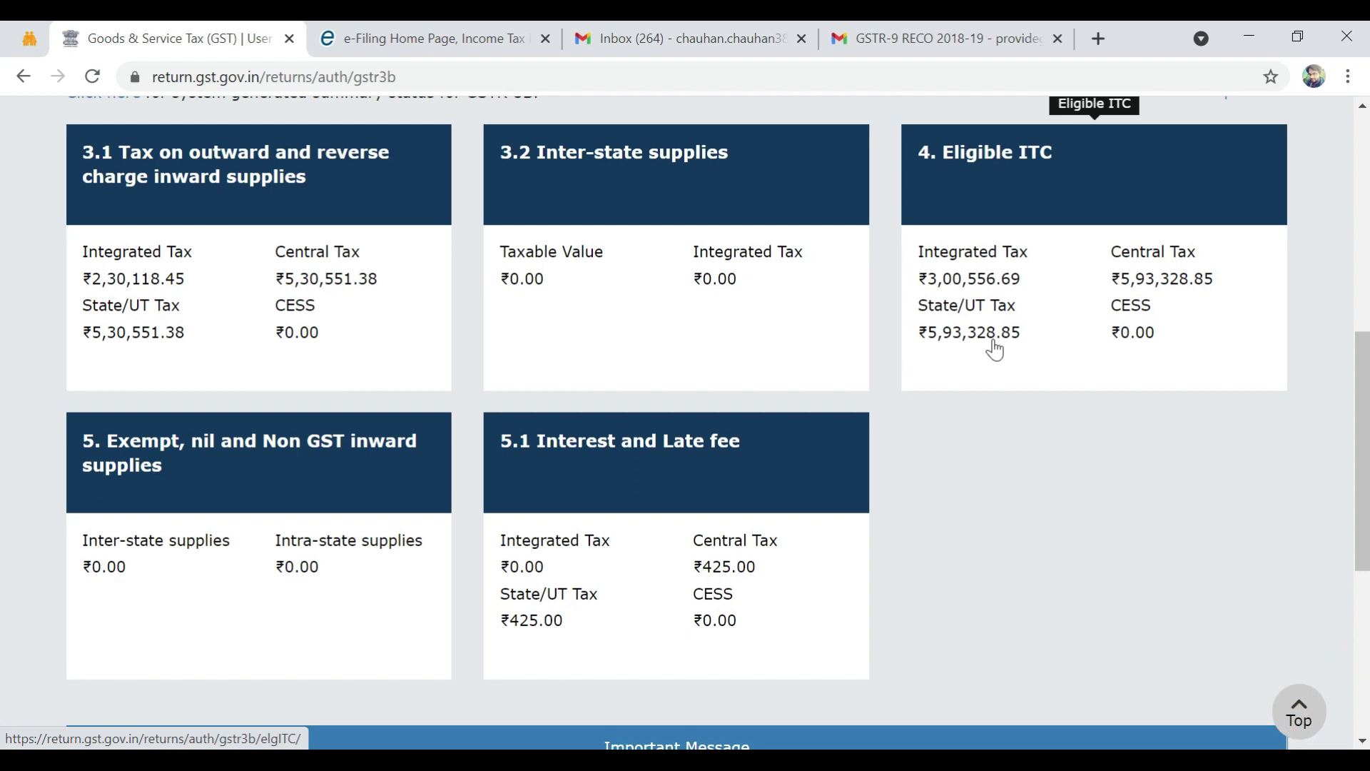
# Set Tally's GSTR-3B report to the Jan–Mar 2021 period in condensed view
pyautogui.click(594, 681)
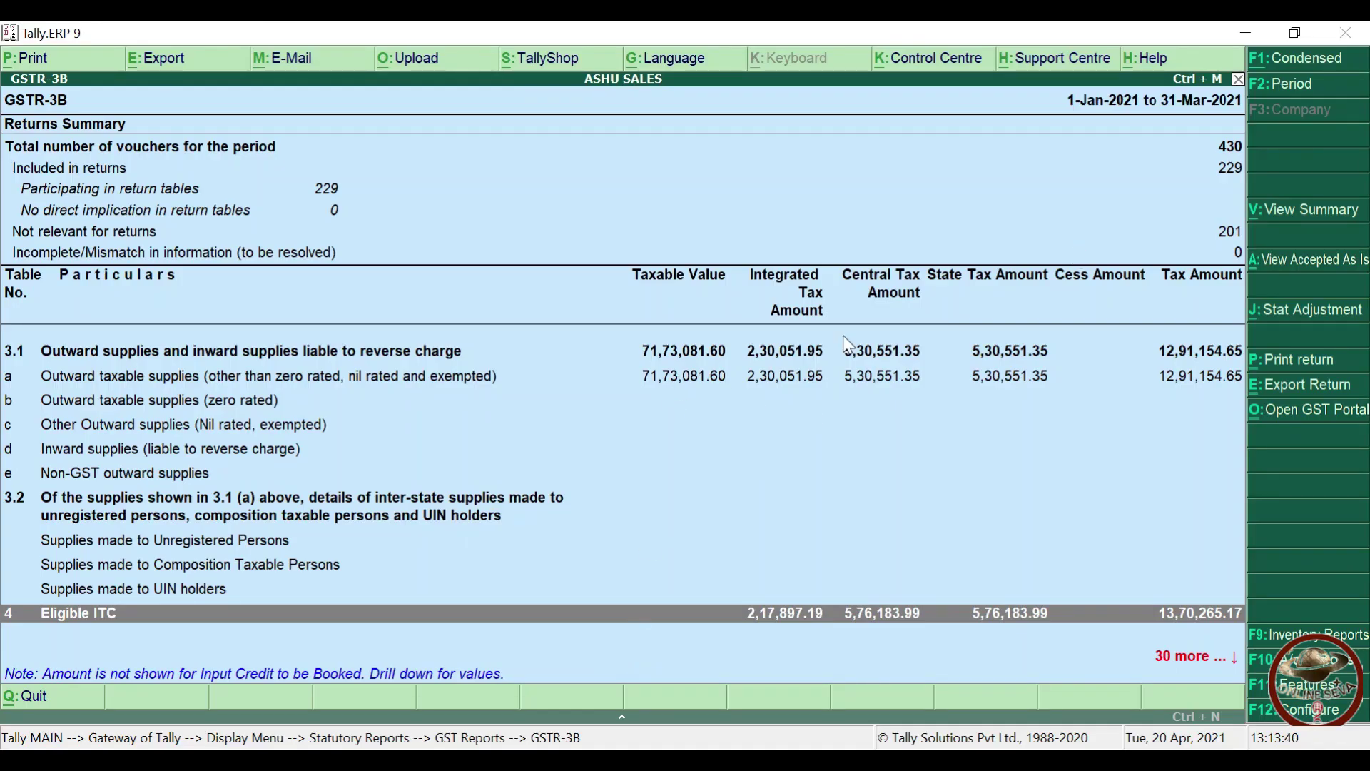
pyautogui.press('F2')
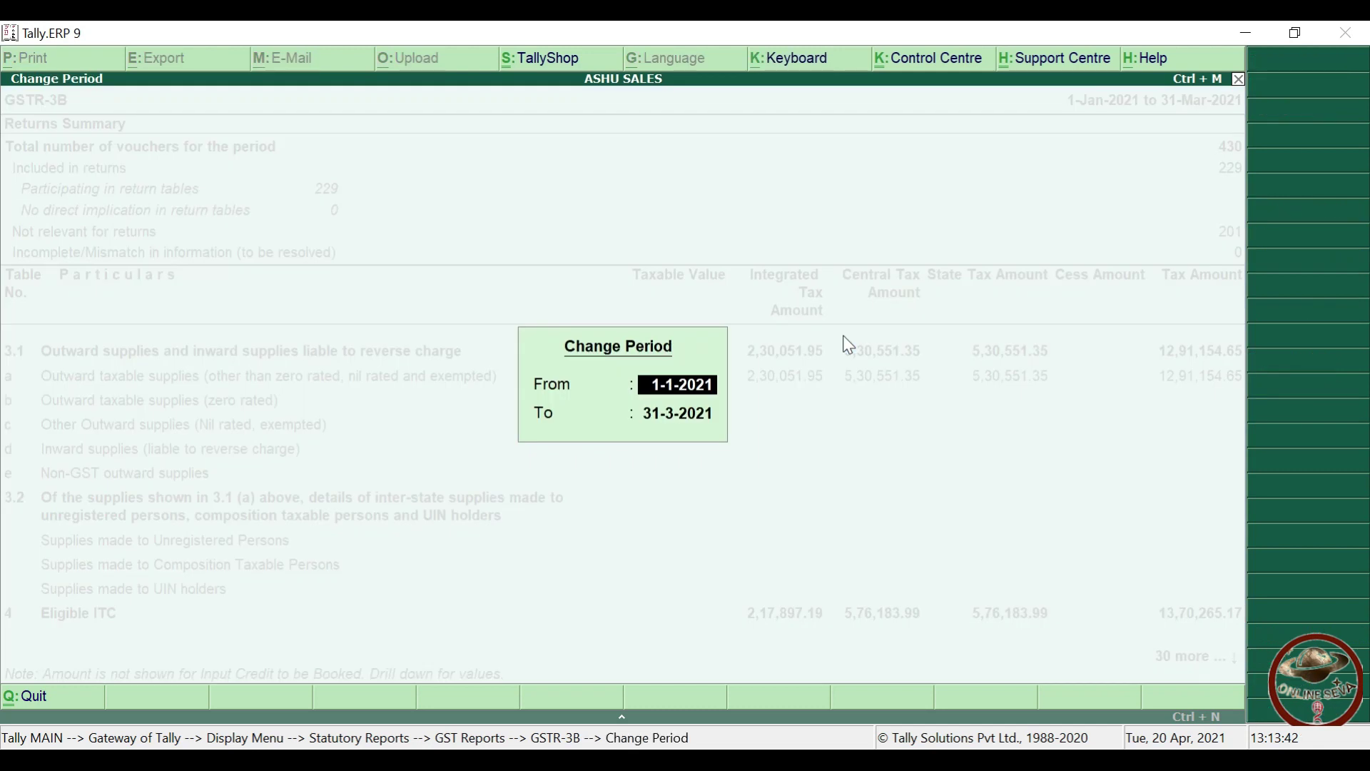
pyautogui.press('Return')
pyautogui.press('Return')
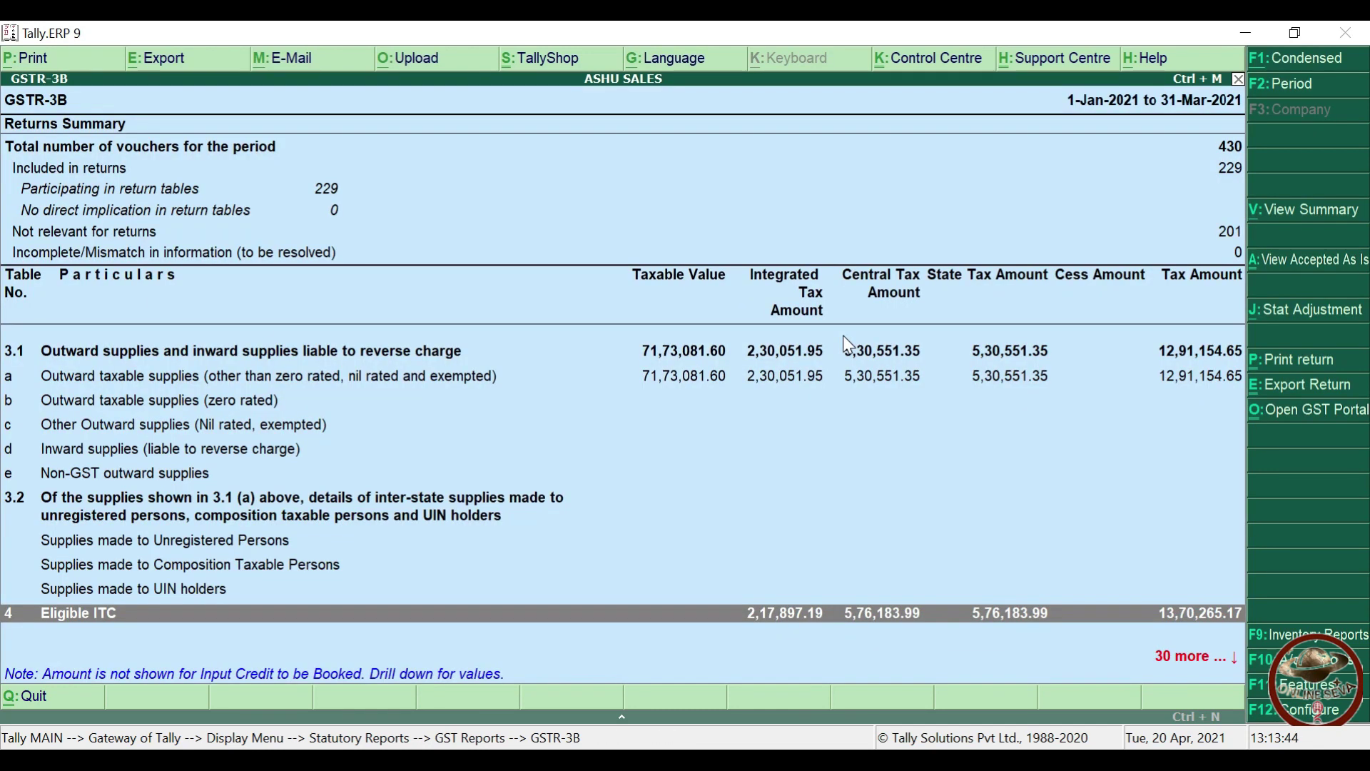
pyautogui.hotkey('alt', 'F1')
pyautogui.press('Up')
pyautogui.press('Up')
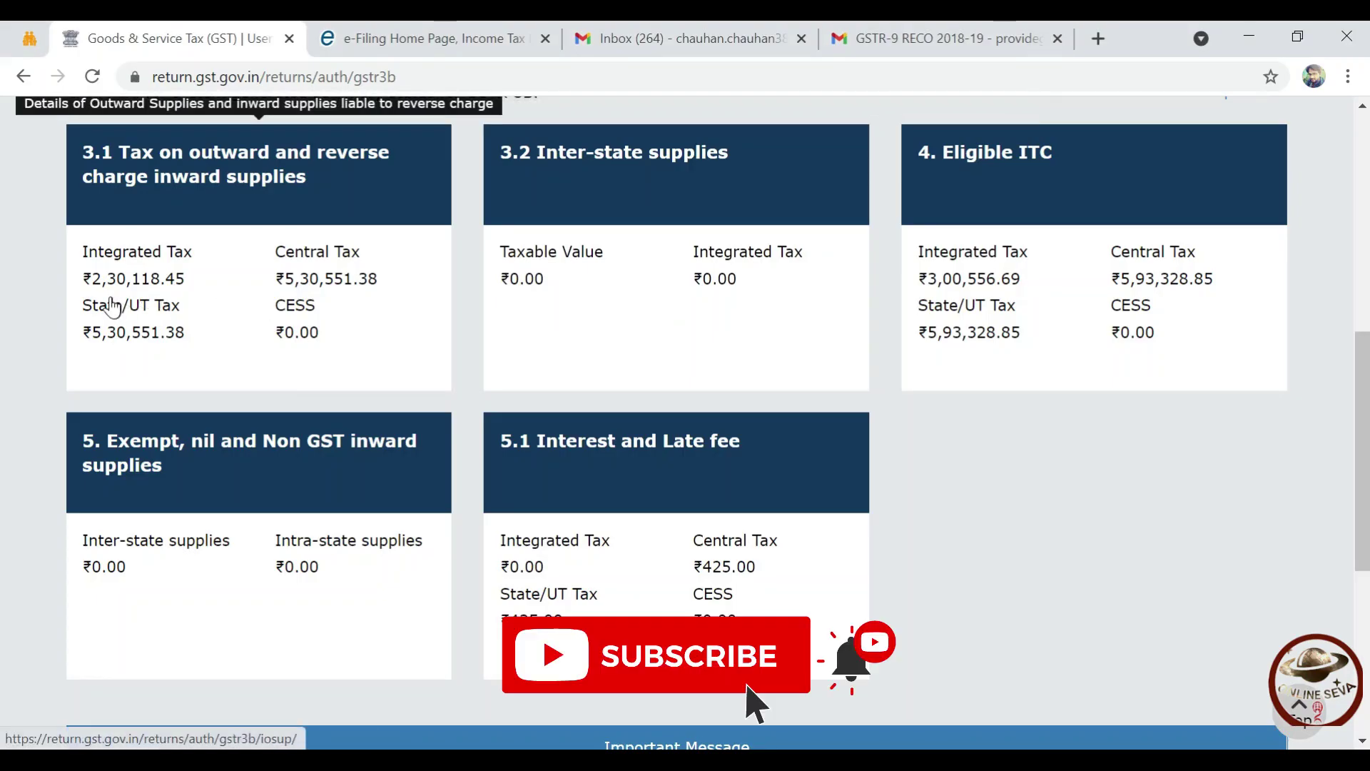
# Compare Tally's outward supply and Eligible ITC figures against the portal's GSTR-3B summary tiles
pyautogui.hotkey('alt', 'Tab')
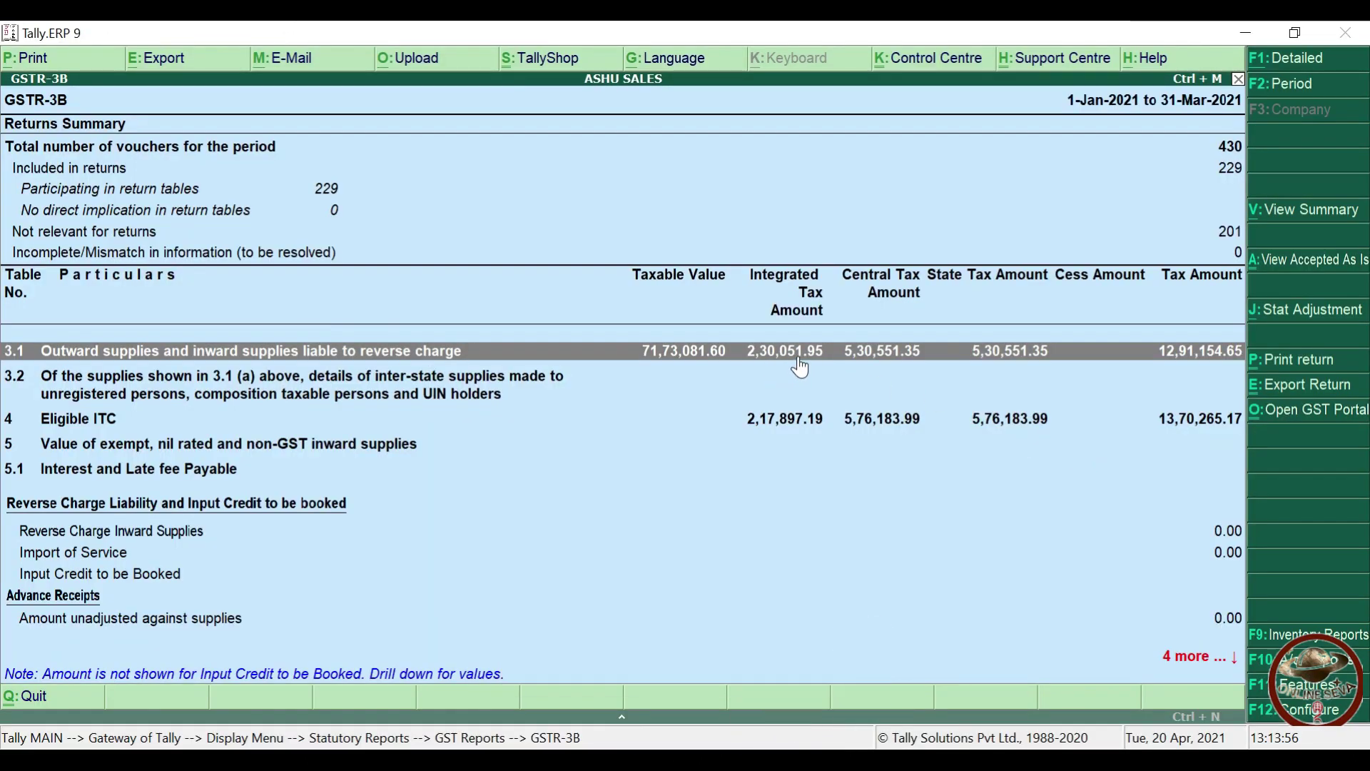
pyautogui.hotkey('alt', 'Tab')
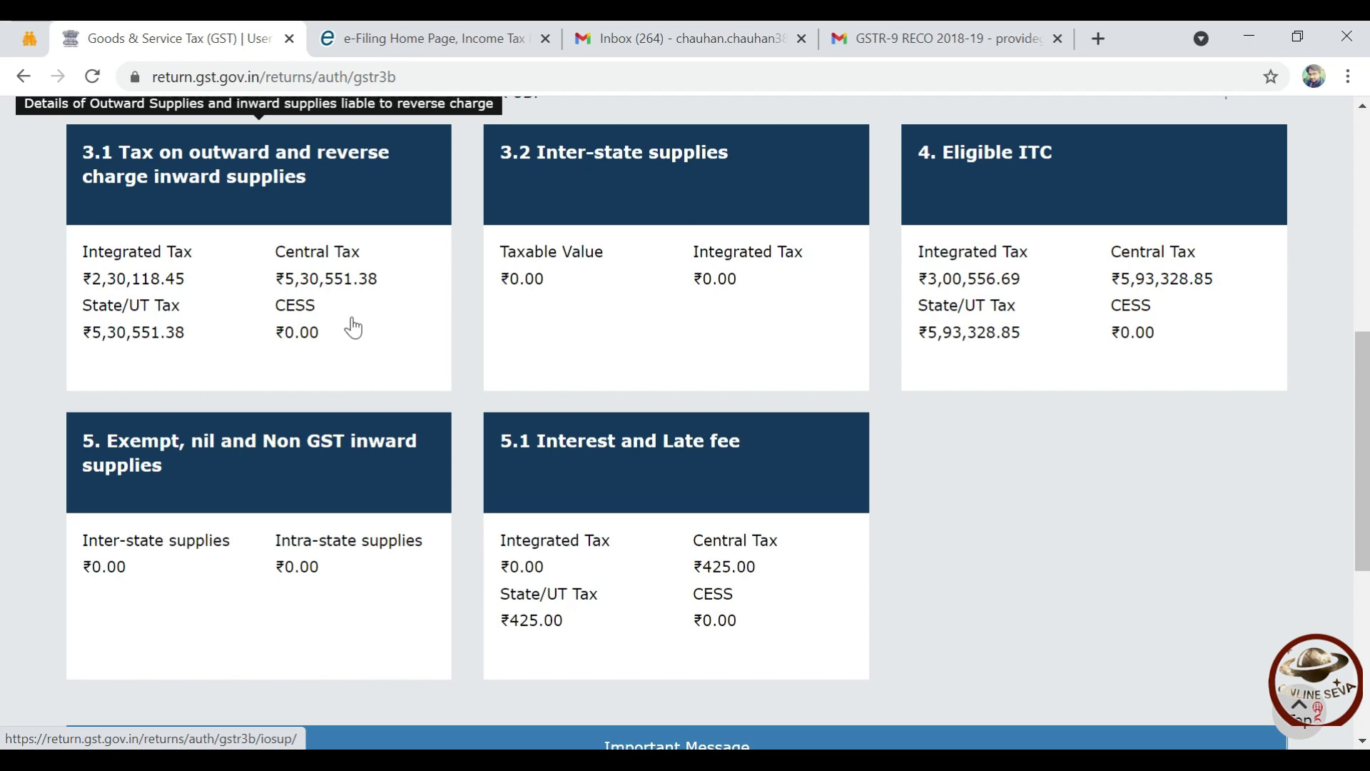
pyautogui.hotkey('alt', 'Tab')
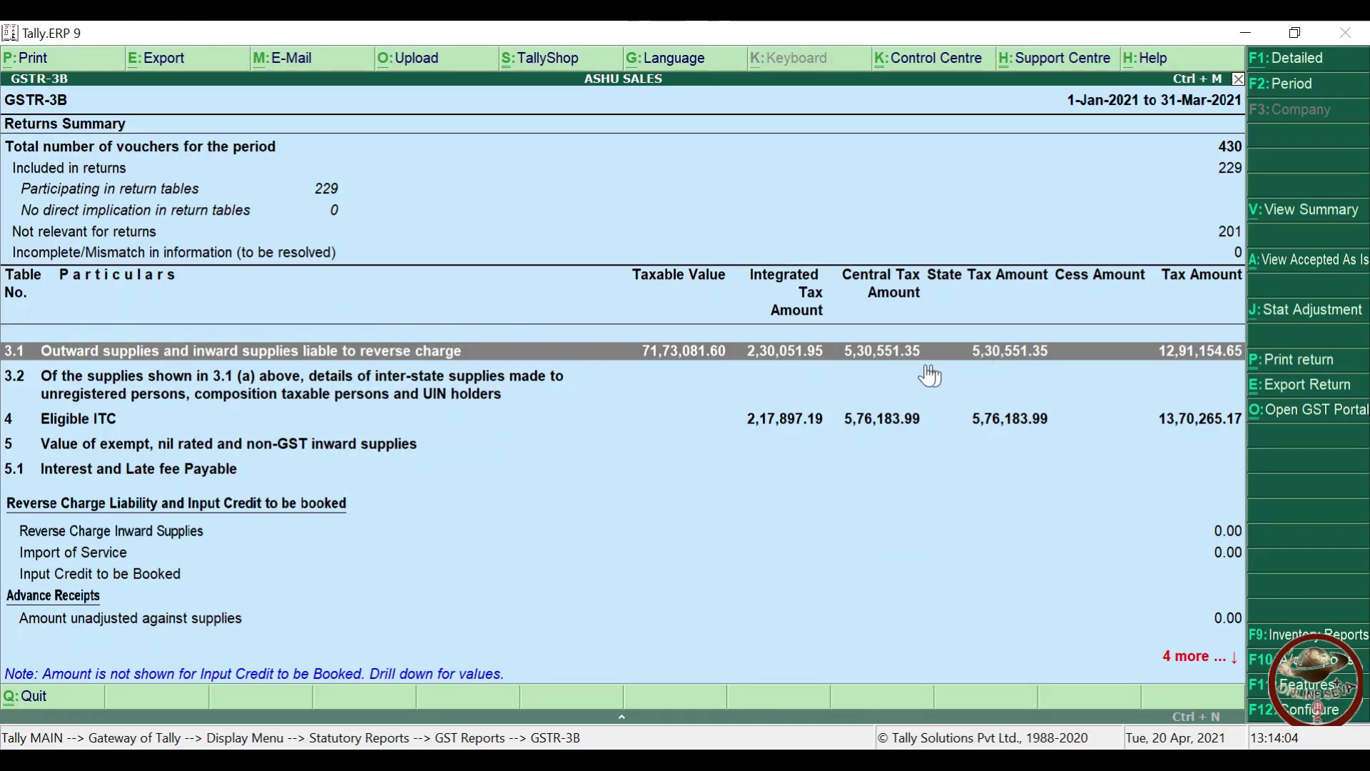
pyautogui.hotkey('alt', 'Tab')
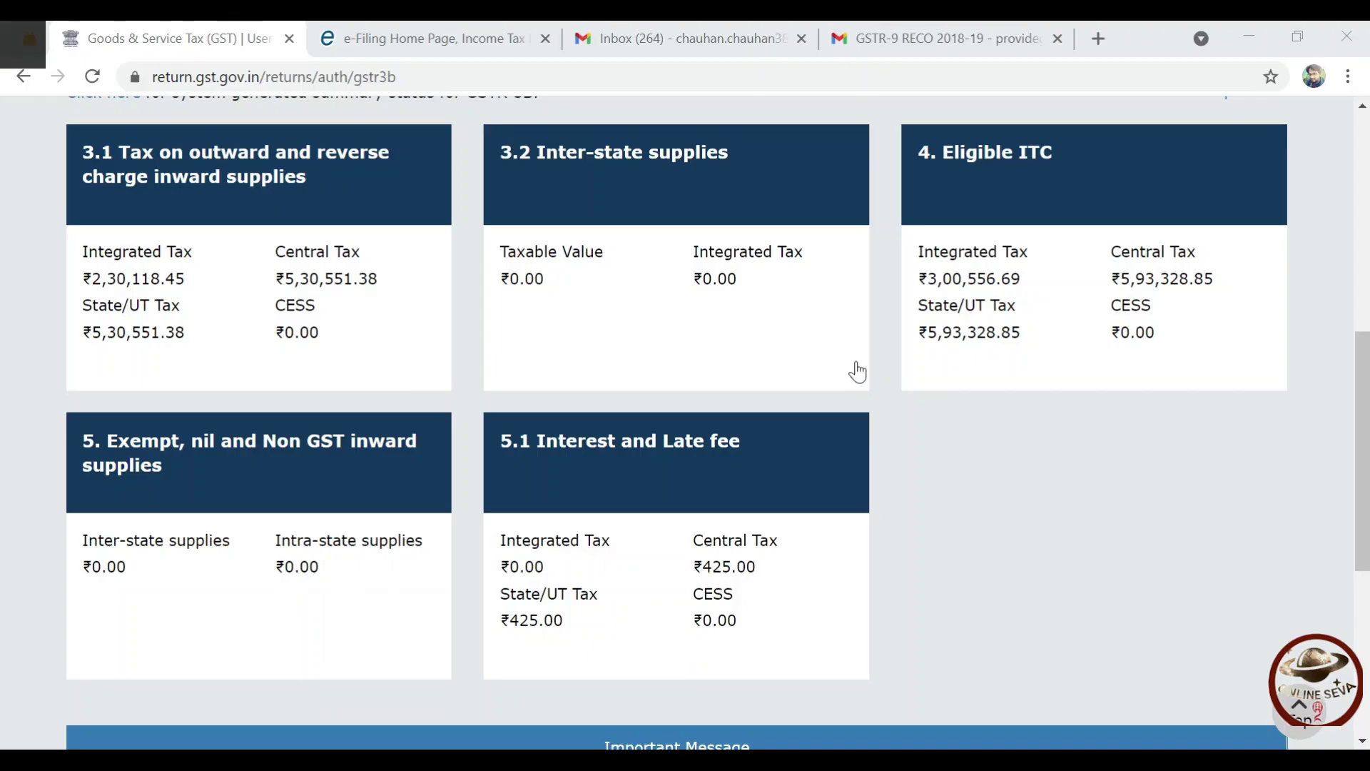
pyautogui.hotkey('alt', 'Tab')
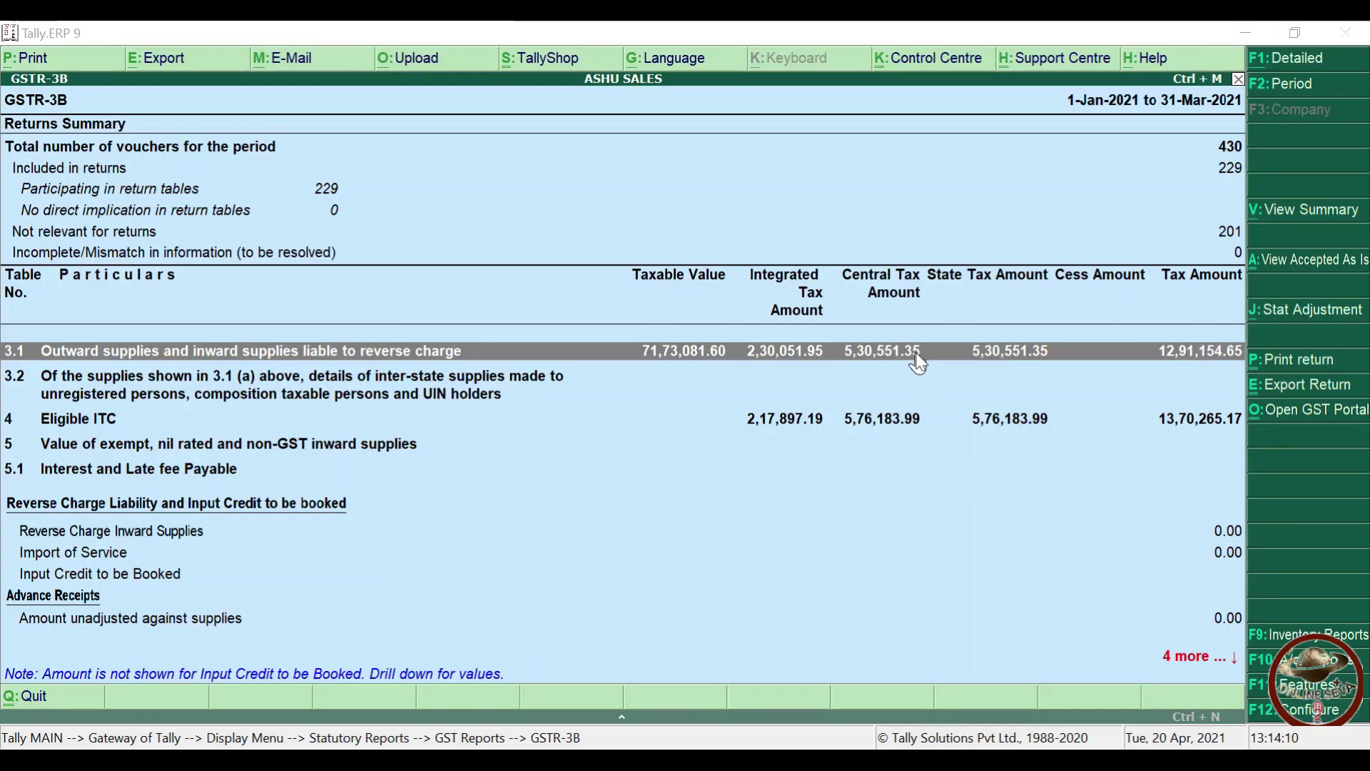
pyautogui.hotkey('alt', 'Tab')
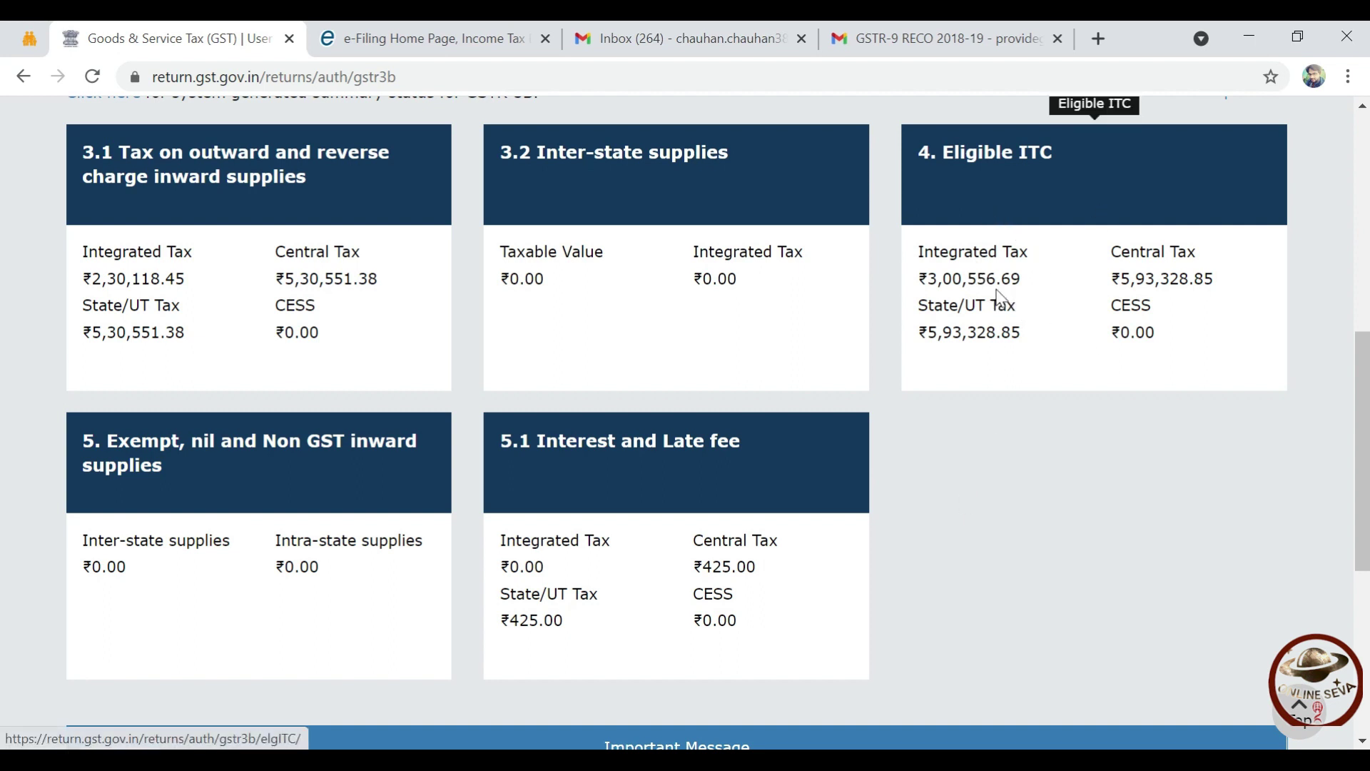
pyautogui.hotkey('alt', 'Tab')
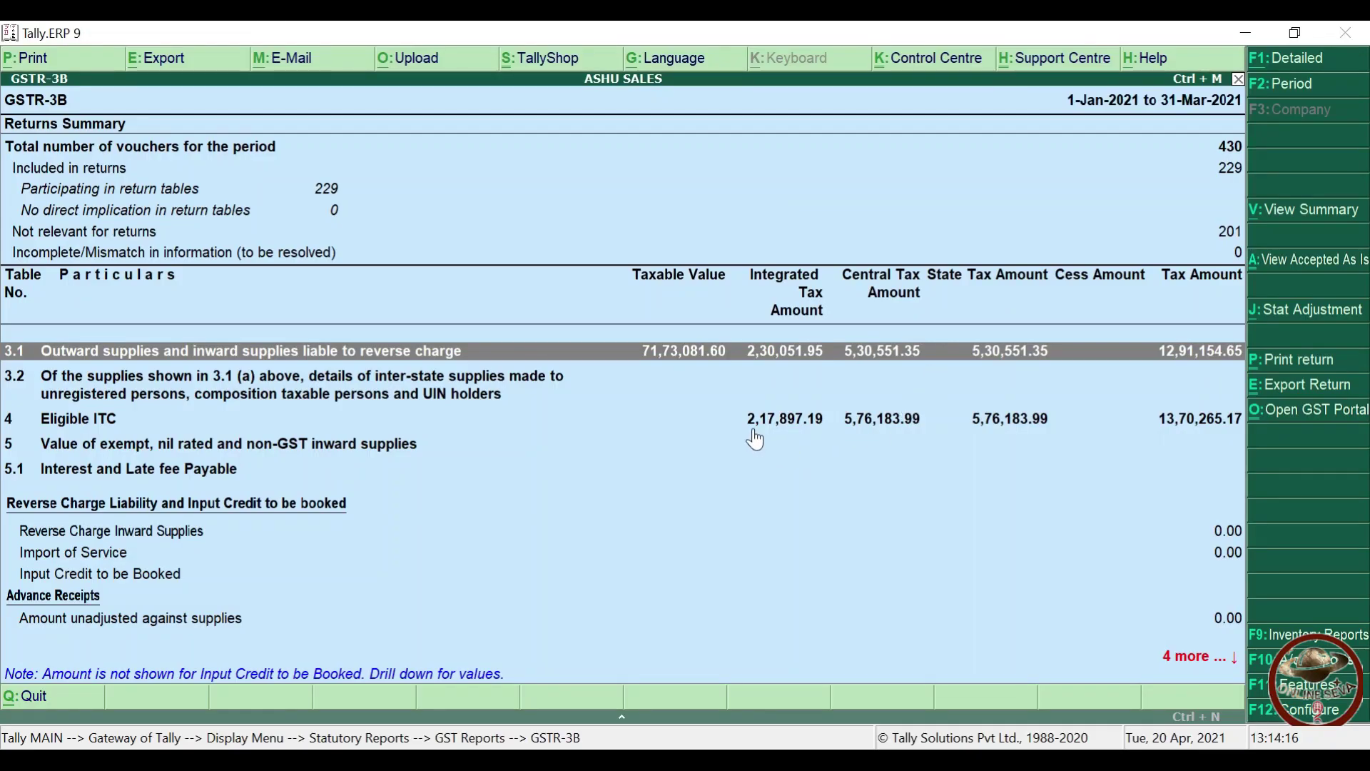
pyautogui.hotkey('alt', 'Tab')
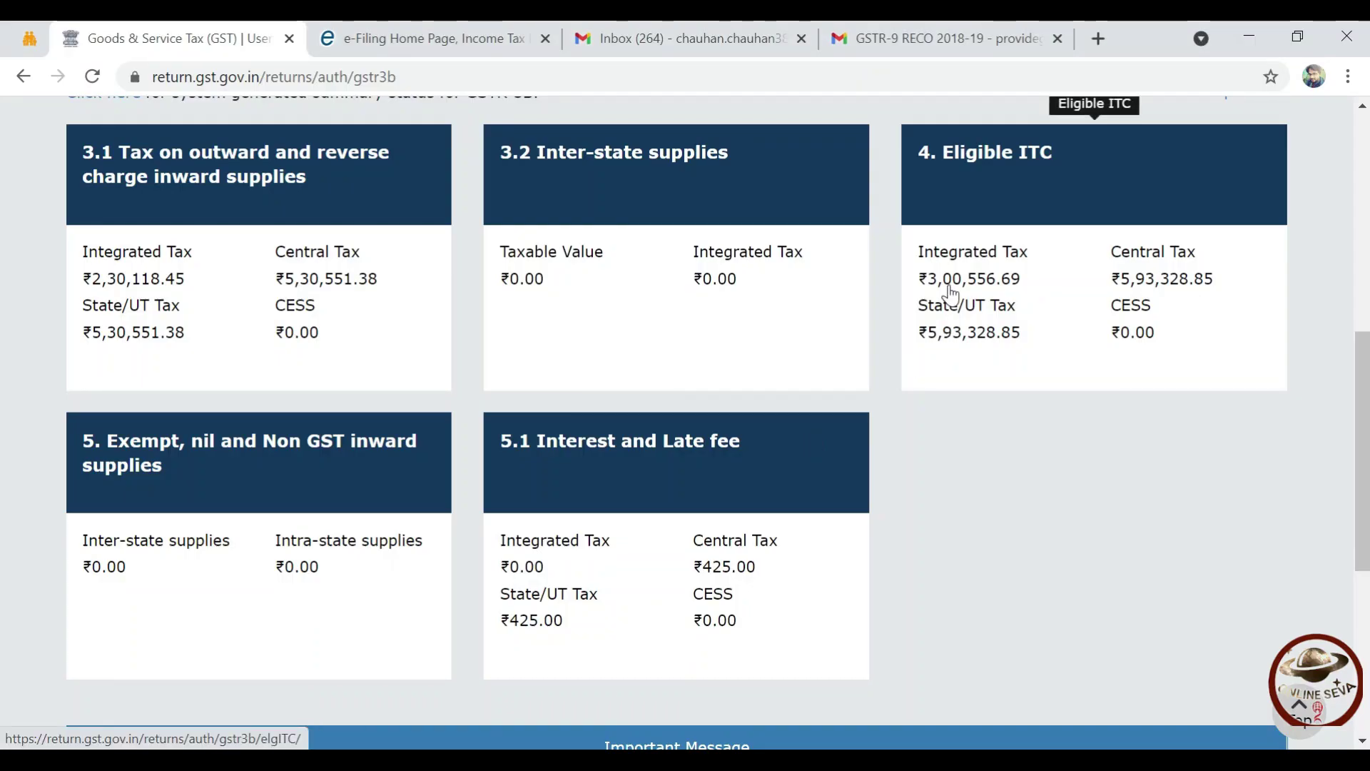
pyautogui.hotkey('alt', 'Tab')
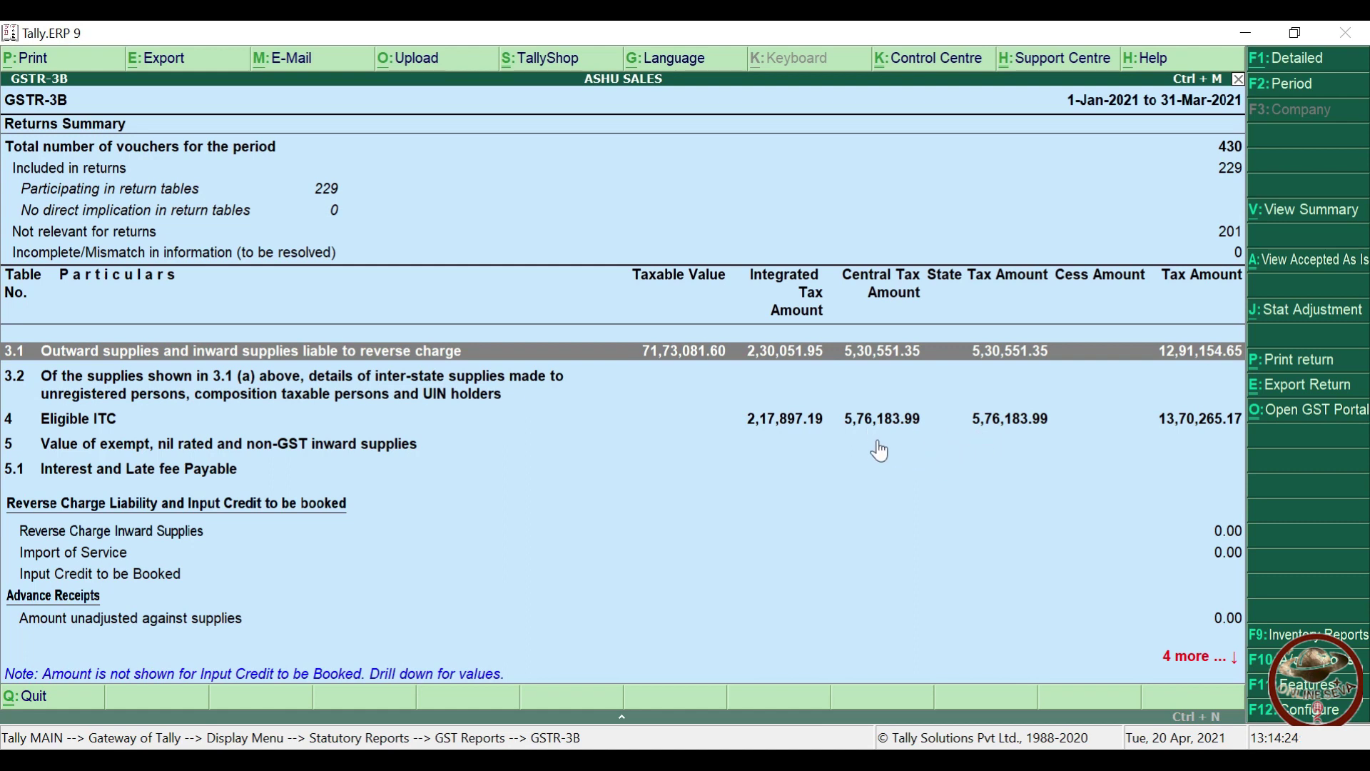
pyautogui.hotkey('alt', 'Tab')
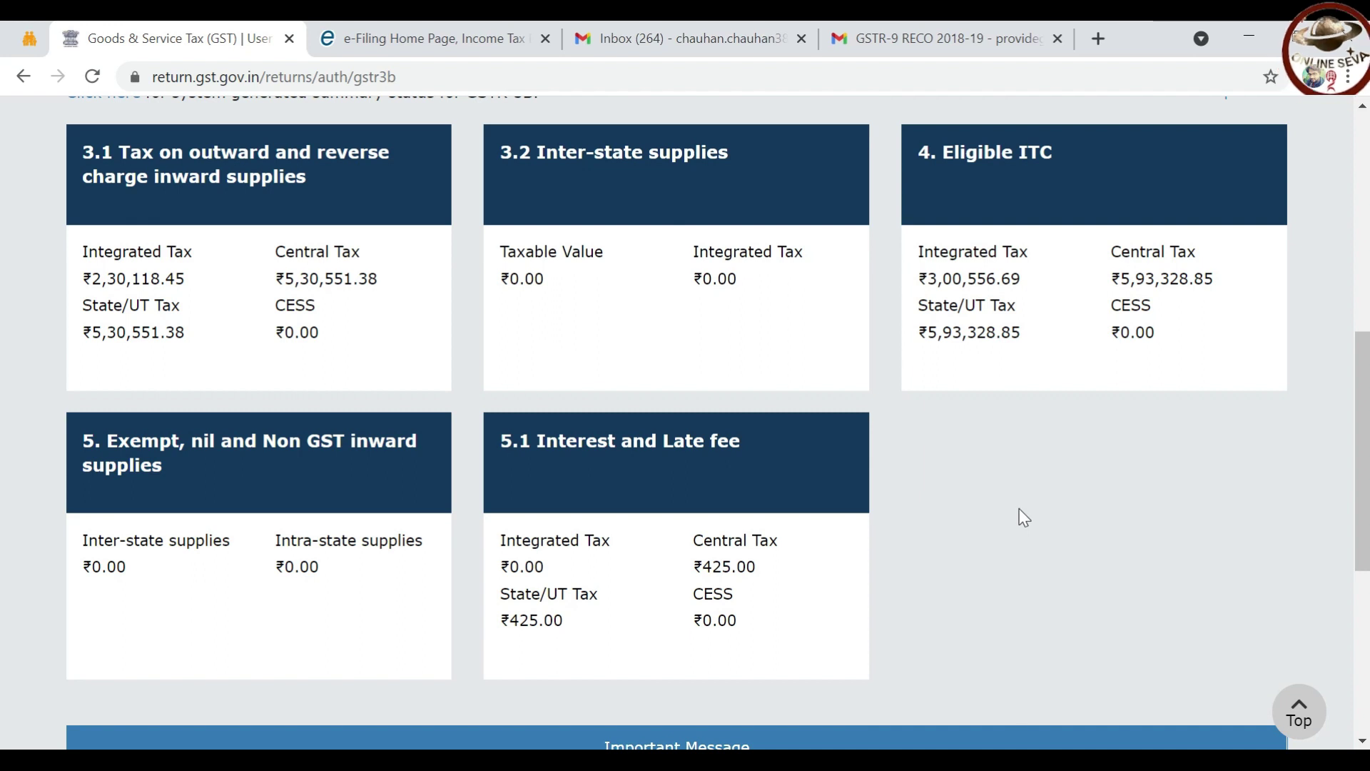
pyautogui.scroll(2, 1020, 515)
pyautogui.scroll(-5, 1020, 517)
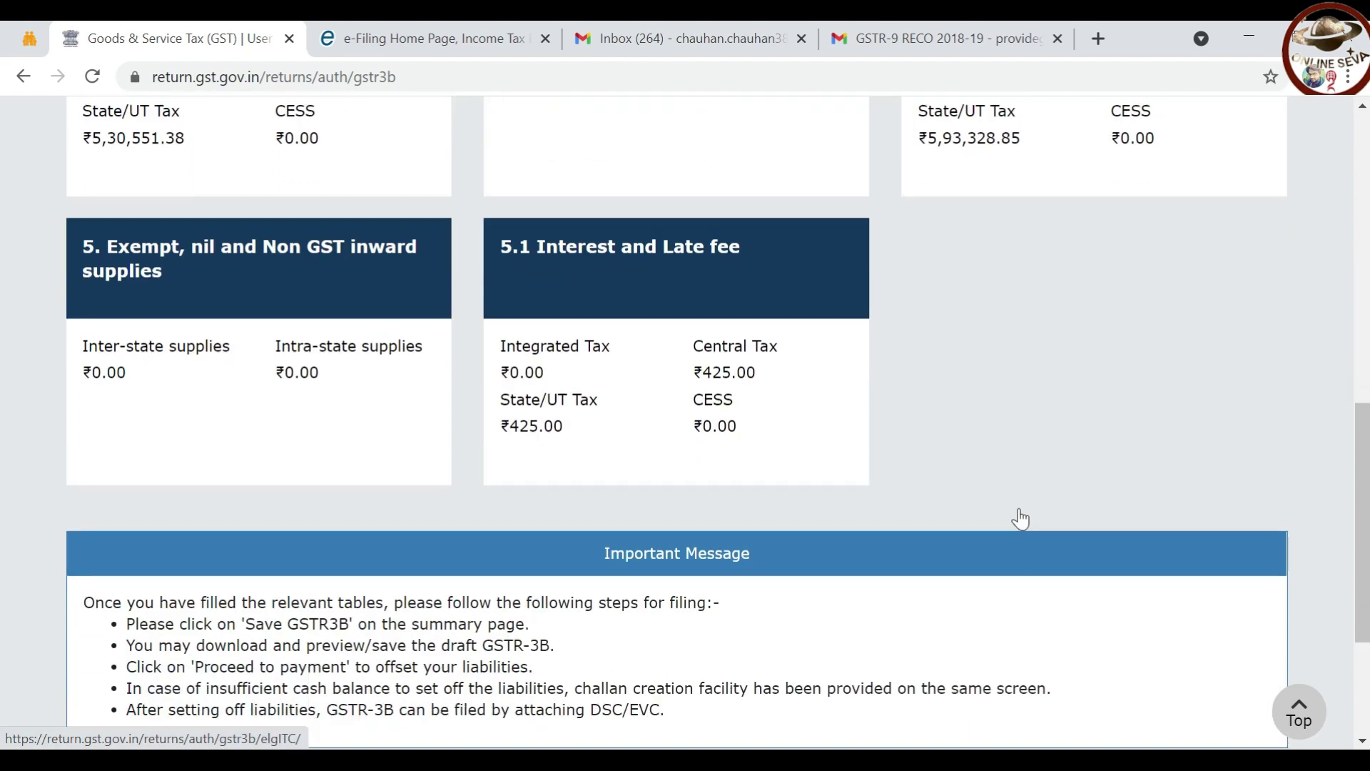
pyautogui.scroll(-2, 1020, 519)
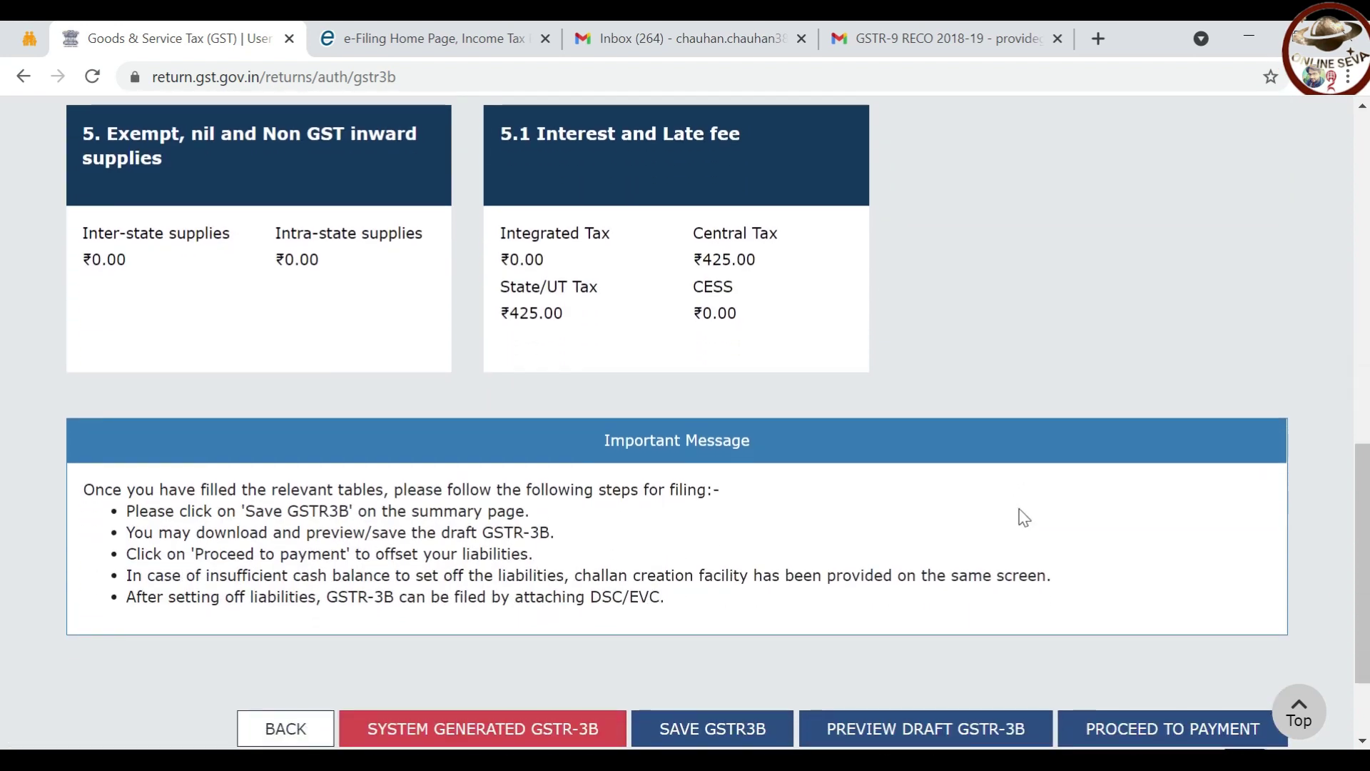
# Select Integrated Tax values I7:I133 on the B2B sheet to read their 300556.69 sum
pyautogui.hotkey('alt', 'Tab')
pyautogui.hotkey('alt', 'Tab')
pyautogui.hotkey('alt', 'Tab')
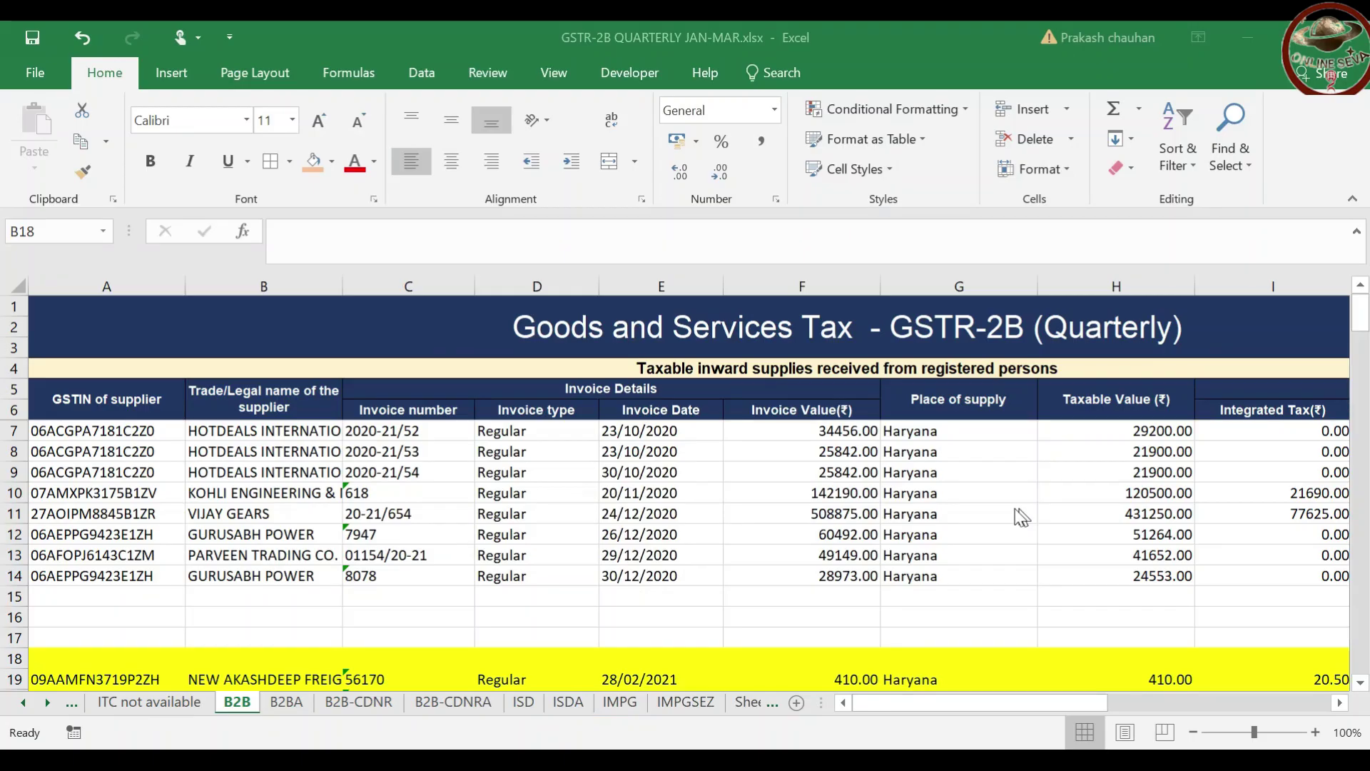
pyautogui.click(1134, 434)
pyautogui.press('Right')
pyautogui.press('Right')
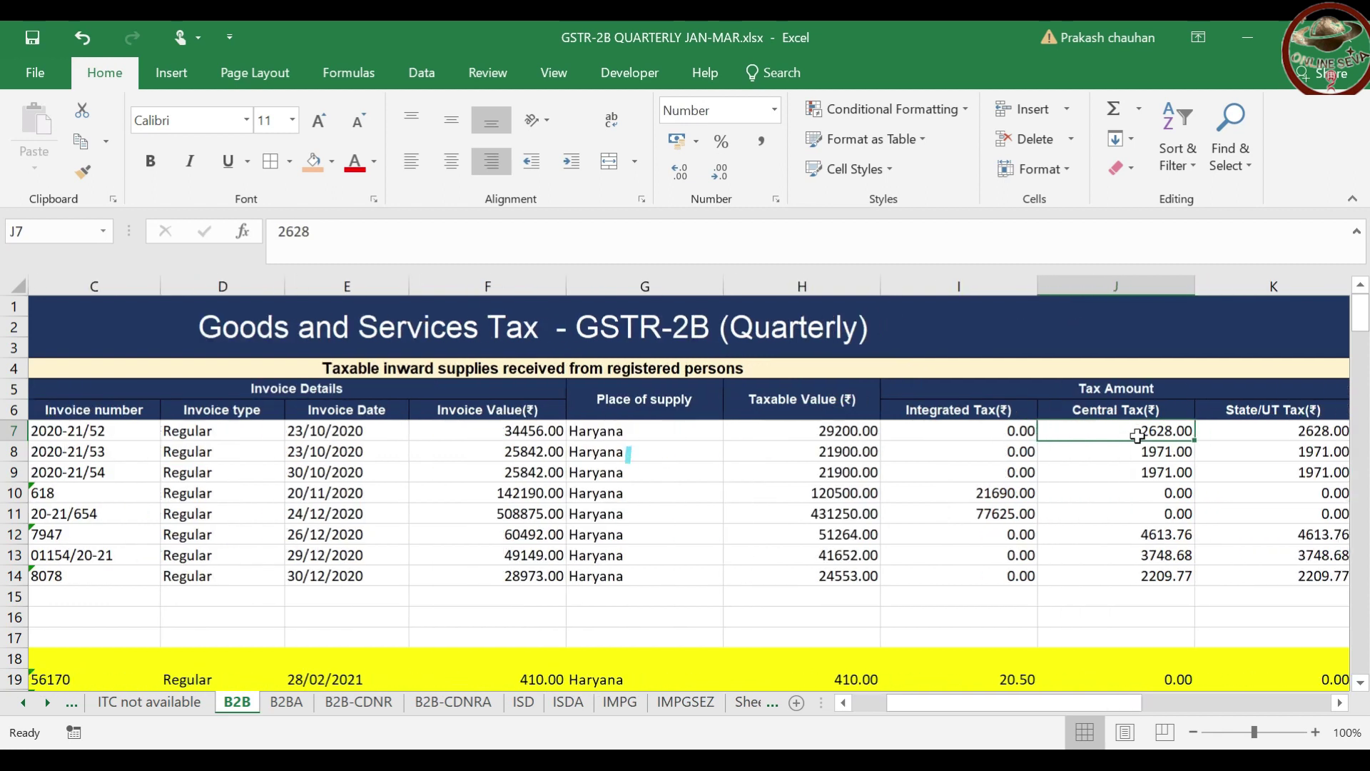
pyautogui.press('Left')
pyautogui.hotkey('ctrl', 'shift', 'Down')
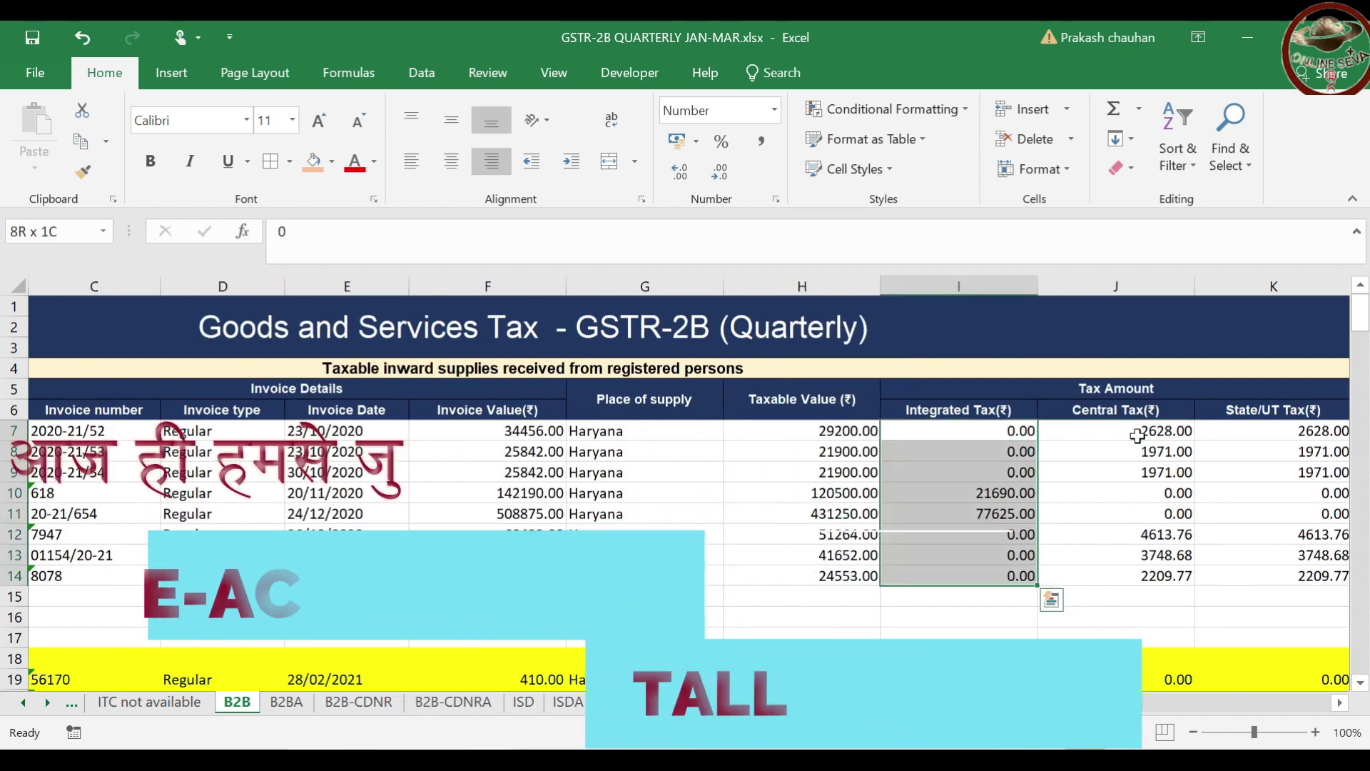
pyautogui.hotkey('ctrl', 'shift', 'Down')
pyautogui.hotkey('ctrl', 'shift', 'Down')
pyautogui.hotkey('ctrl', 'shift', 'Down')
pyautogui.hotkey('ctrl', 'shift', 'Up')
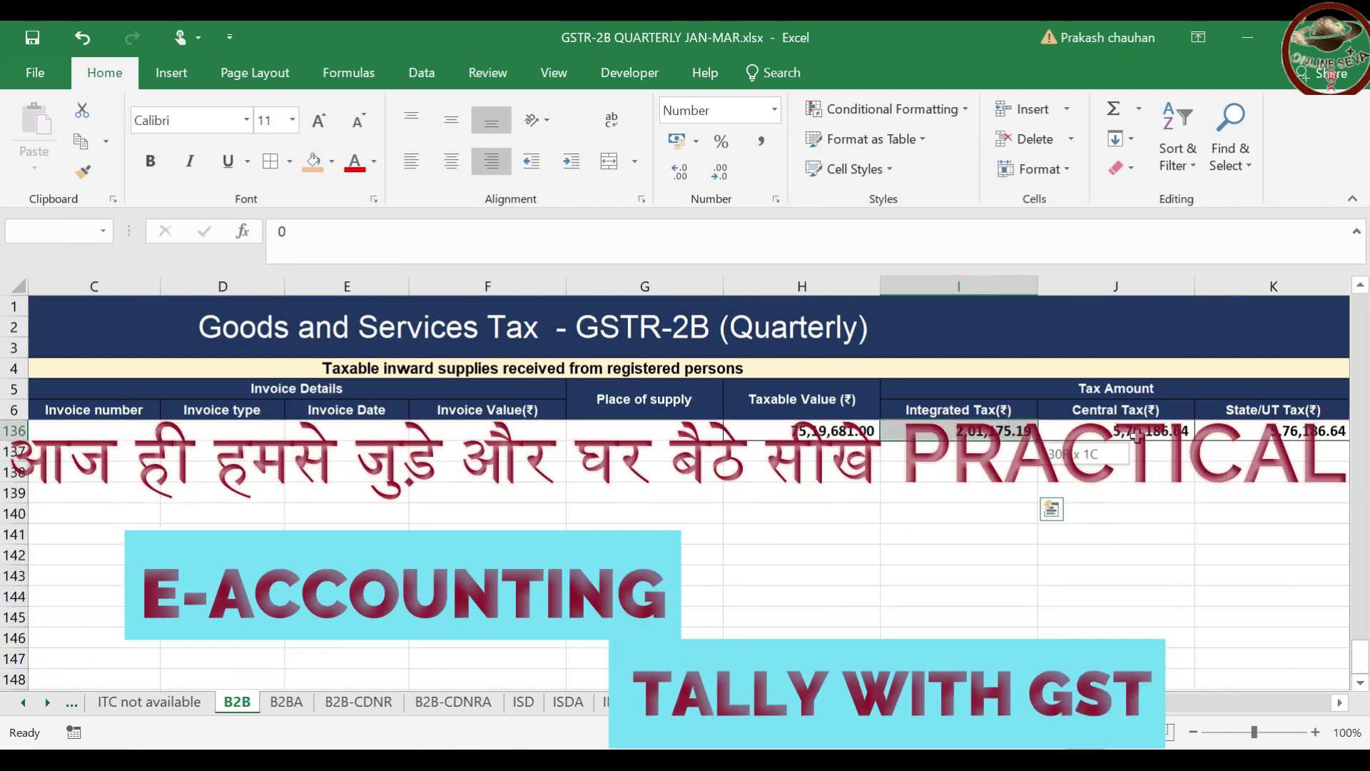
pyautogui.hotkey('shift', 'Up')
pyautogui.hotkey('shift', 'Up')
pyautogui.hotkey('shift', 'Up')
pyautogui.hotkey('shift', 'Up')
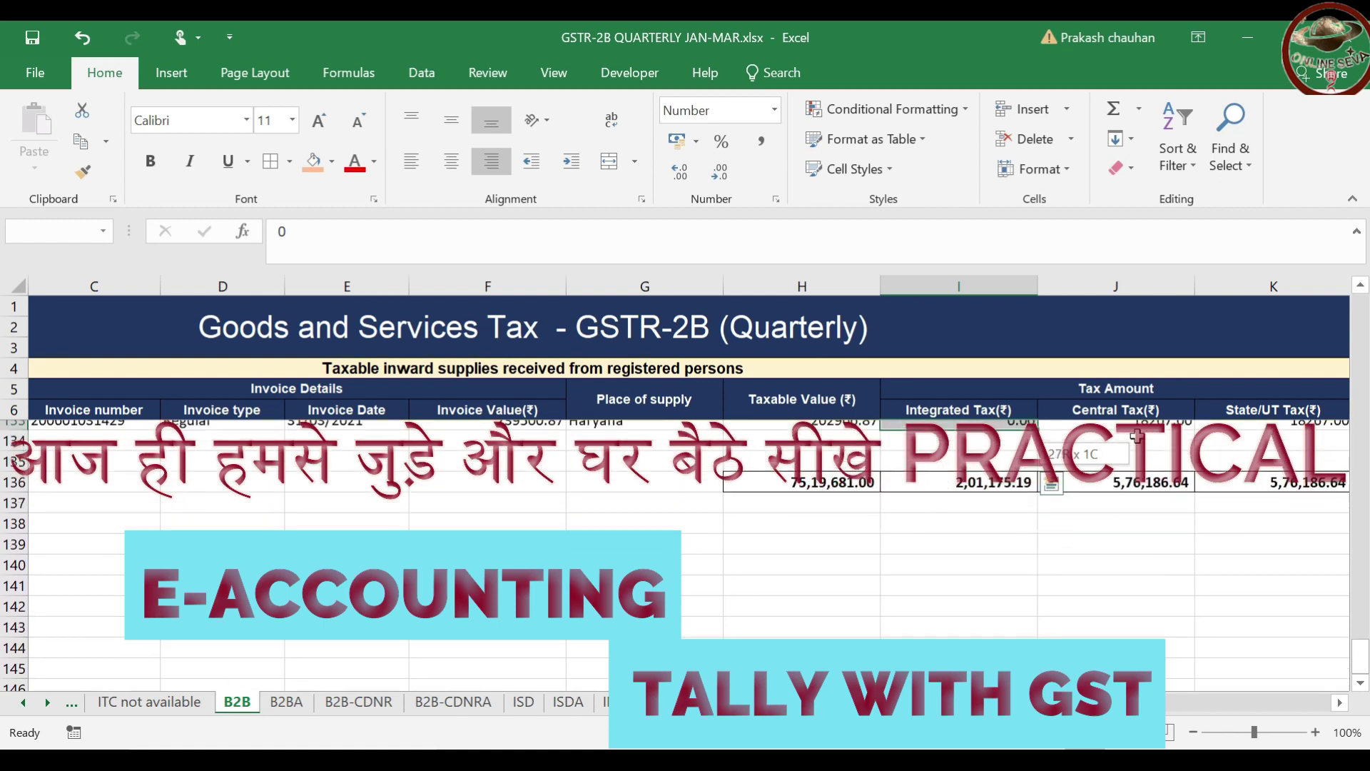
pyautogui.hotkey('shift', 'Up')
pyautogui.hotkey('shift', 'Up')
pyautogui.hotkey('shift', 'Down')
pyautogui.hotkey('shift', 'Down')
pyautogui.hotkey('shift', 'Down')
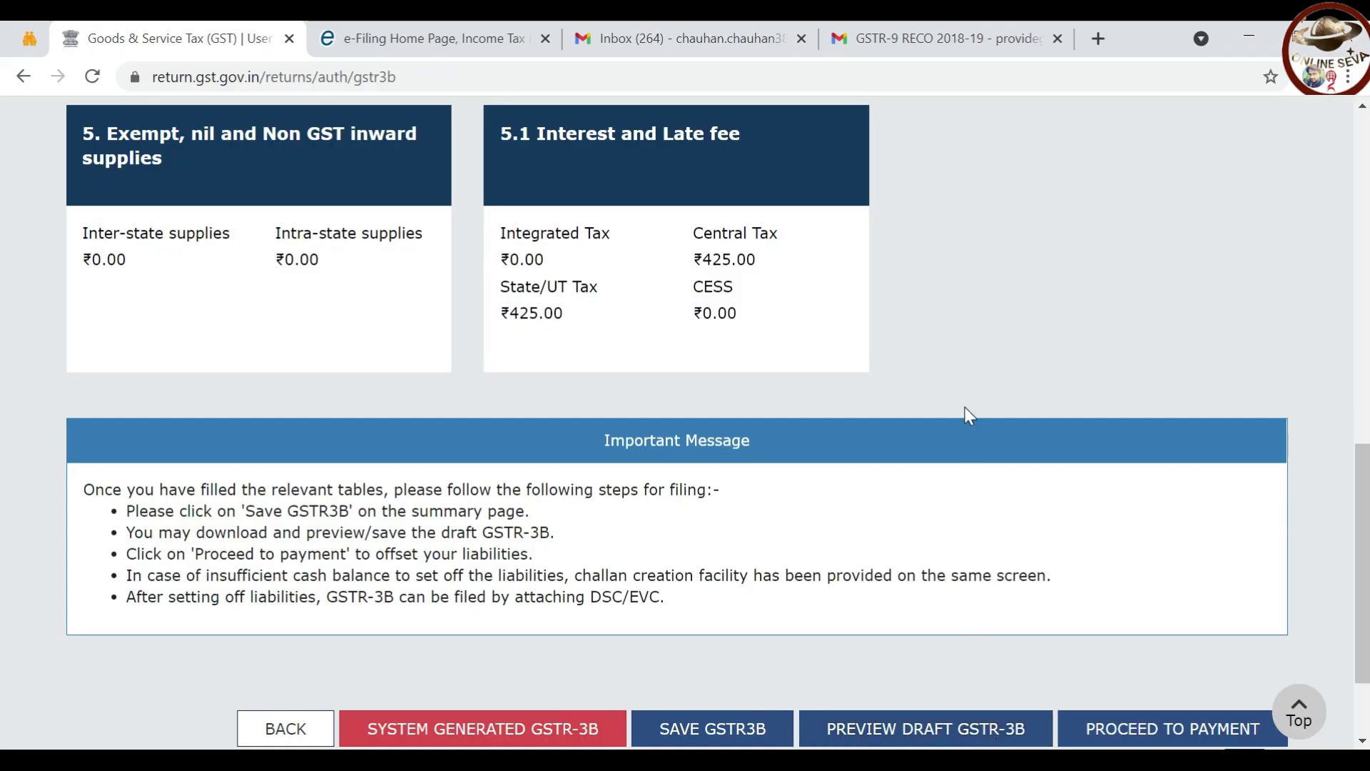
pyautogui.scroll(2, 965, 407)
pyautogui.scroll(2, 967, 407)
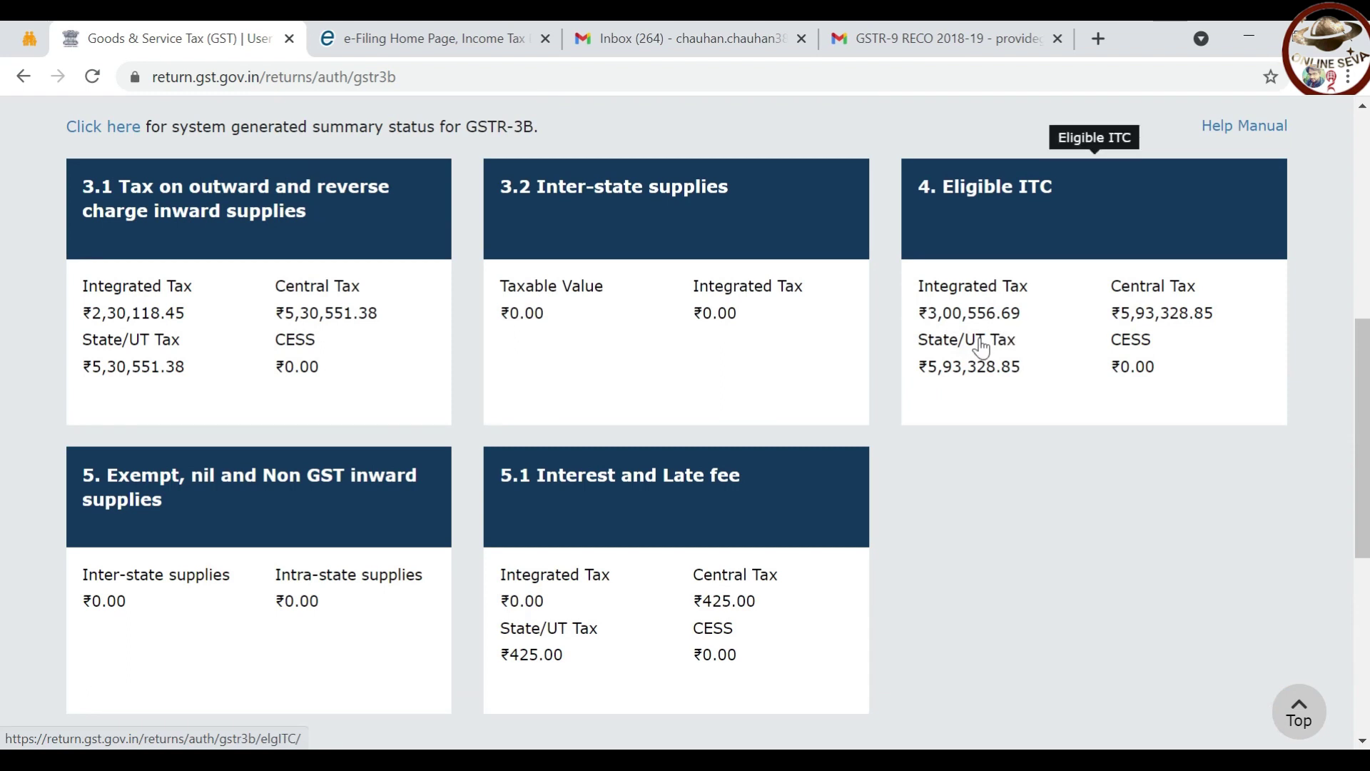
pyautogui.hotkey('alt', 'Tab')
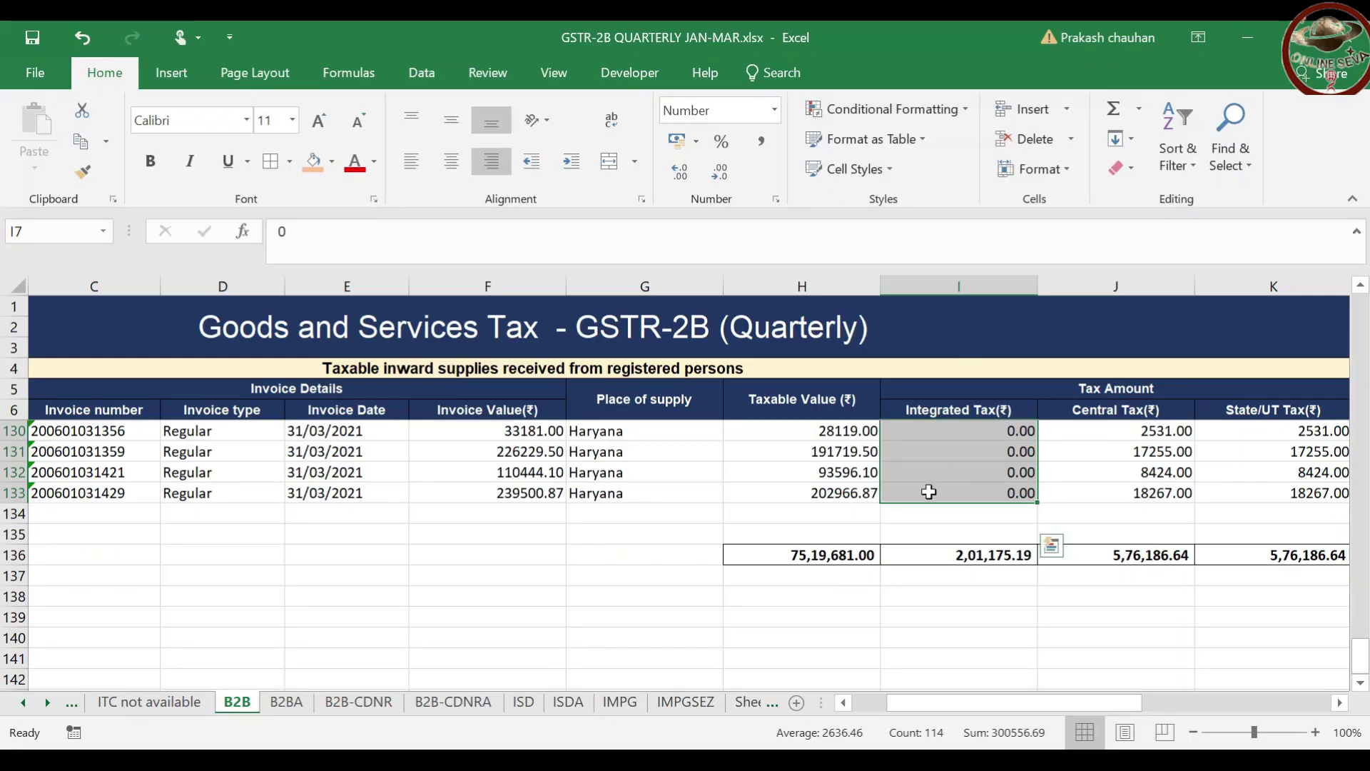
# Return to the top of the B2B sheet at the title and table subheading
pyautogui.hotkey('ctrl', 'Up')
pyautogui.hotkey('ctrl', 'Left')
pyautogui.hotkey('ctrl', 'Up')
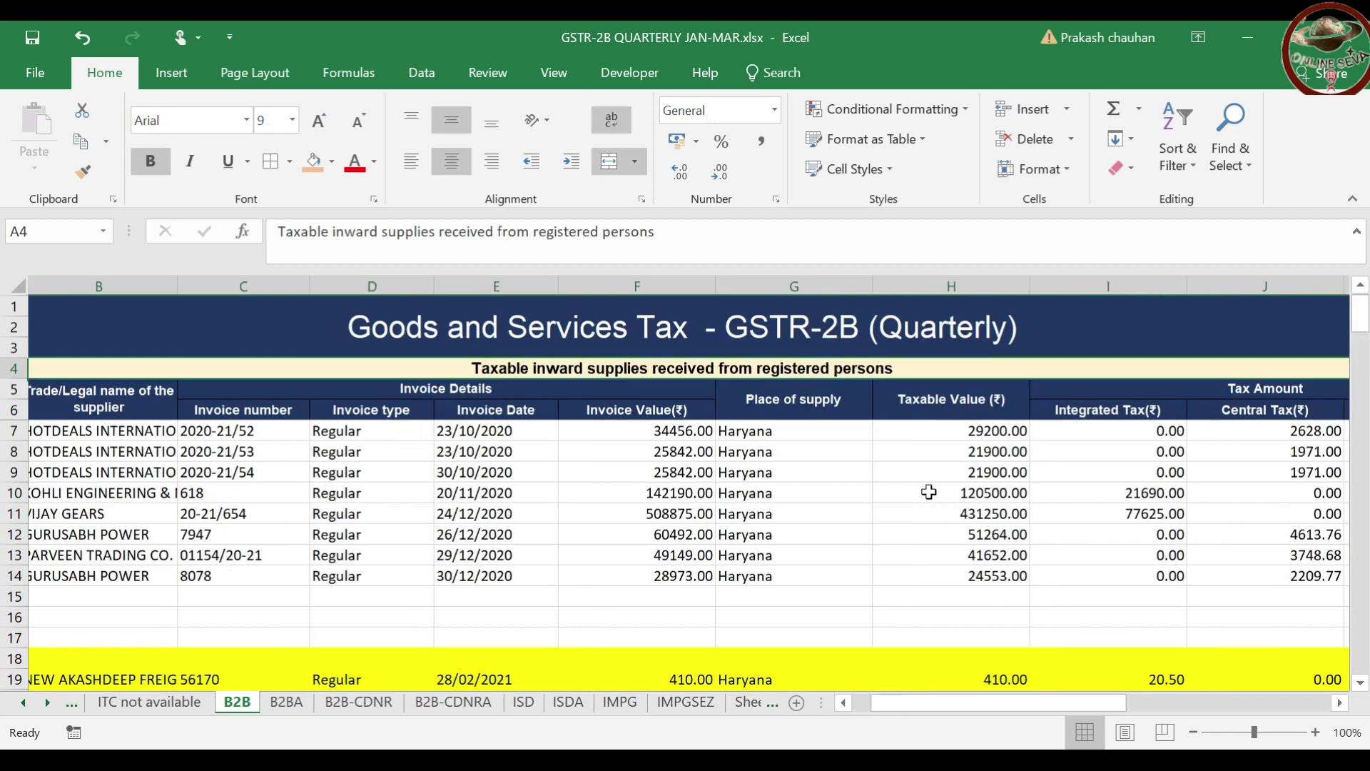
pyautogui.press('Up')
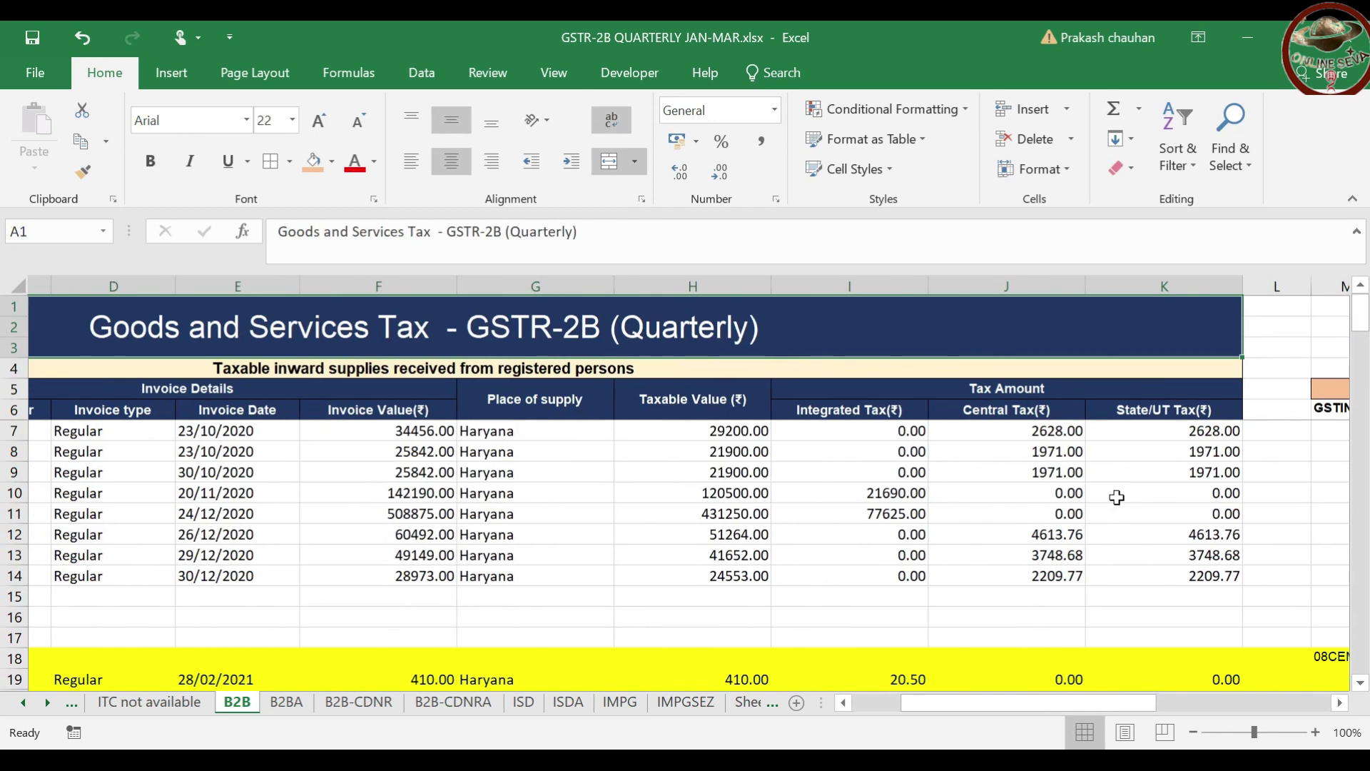
pyautogui.press('Down')
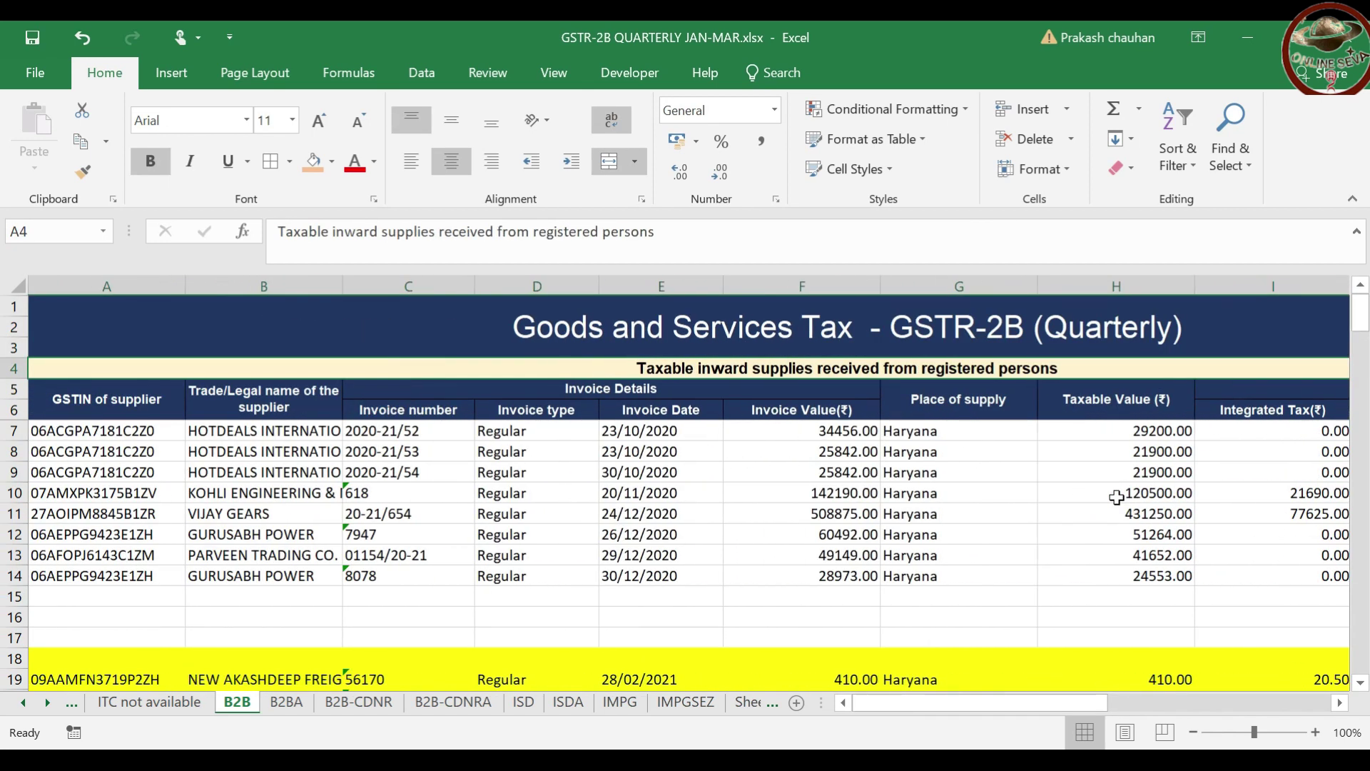
# Review the invoice dates down the first rows of the B2B invoice list
pyautogui.click(958, 440)
pyautogui.press('Left')
pyautogui.press('Left')
pyautogui.press('Left')
pyautogui.press('Right')
pyautogui.press('Down')
pyautogui.press('Down')
pyautogui.press('Down')
pyautogui.press('Down')
pyautogui.press('Down')
pyautogui.press('Down')
pyautogui.press('Down')
pyautogui.press('Down')
pyautogui.press('Up')
pyautogui.press('Up')
pyautogui.press('Up')
pyautogui.press('Up')
pyautogui.press('Up')
pyautogui.press('Up')
pyautogui.press('Up')
pyautogui.press('Up')
pyautogui.press('Down')
pyautogui.press('Down')
pyautogui.press('Down')
pyautogui.press('Down')
pyautogui.press('Down')
pyautogui.press('Down')
pyautogui.press('Down')
pyautogui.press('Down')
pyautogui.press('Up')
pyautogui.press('Up')
pyautogui.press('Up')
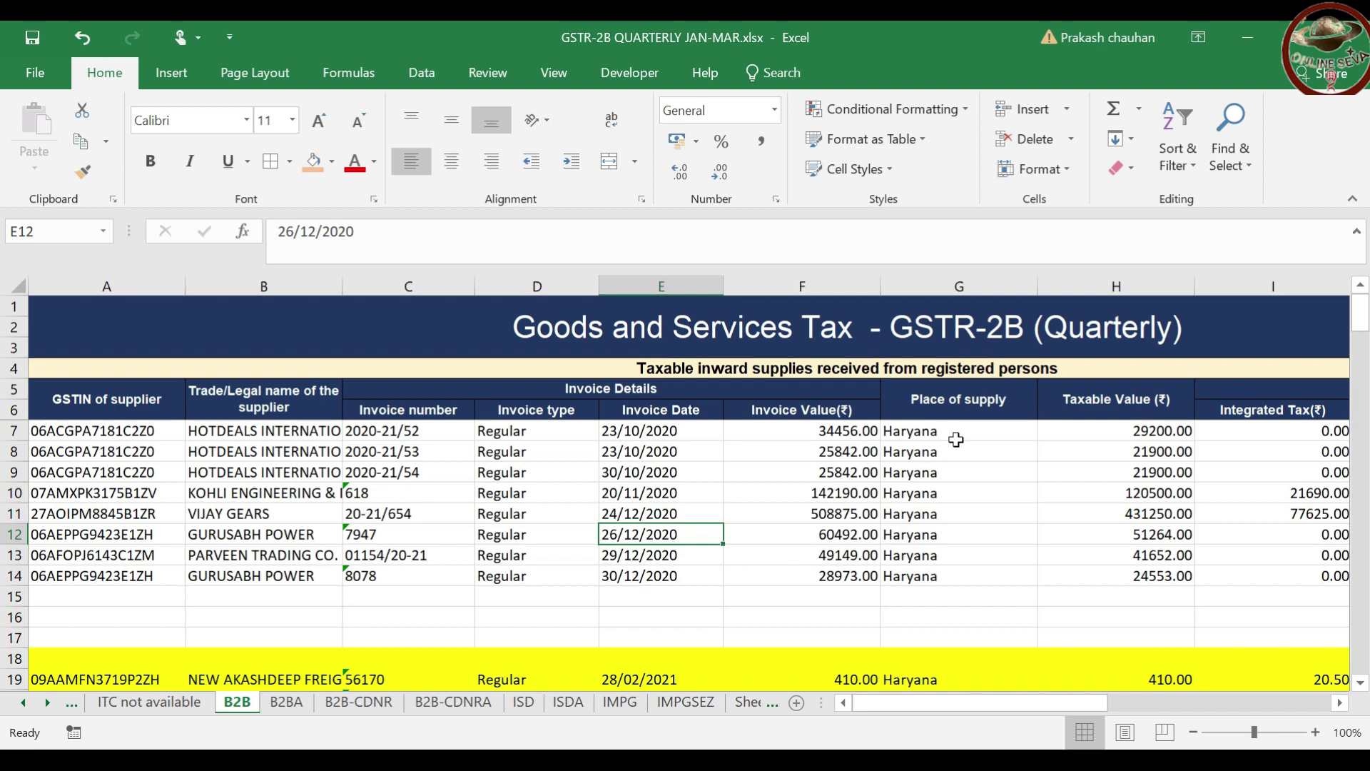
pyautogui.press('Up')
pyautogui.press('Up')
pyautogui.press('Up')
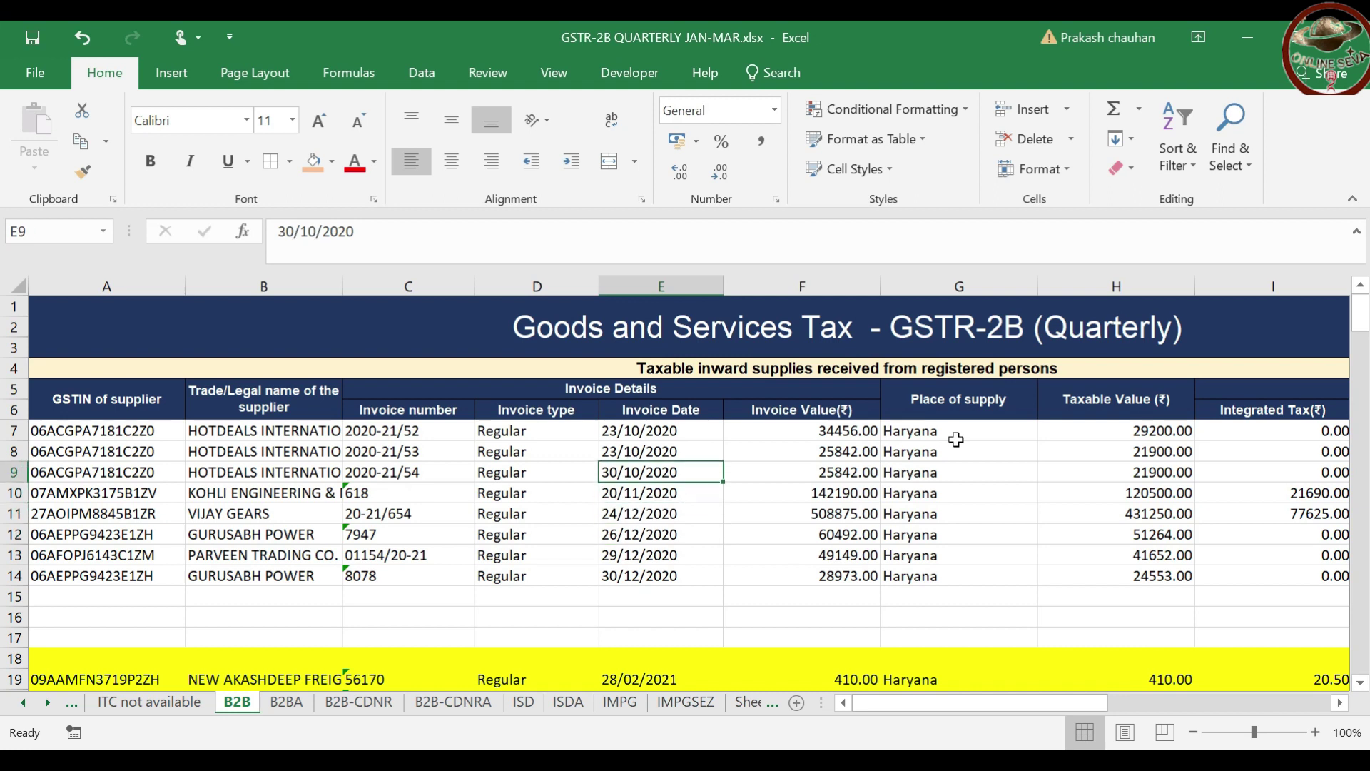
pyautogui.press('Up')
pyautogui.press('Up')
pyautogui.press('Down')
pyautogui.press('Down')
pyautogui.press('Down')
pyautogui.press('Down')
pyautogui.press('Down')
pyautogui.press('Down')
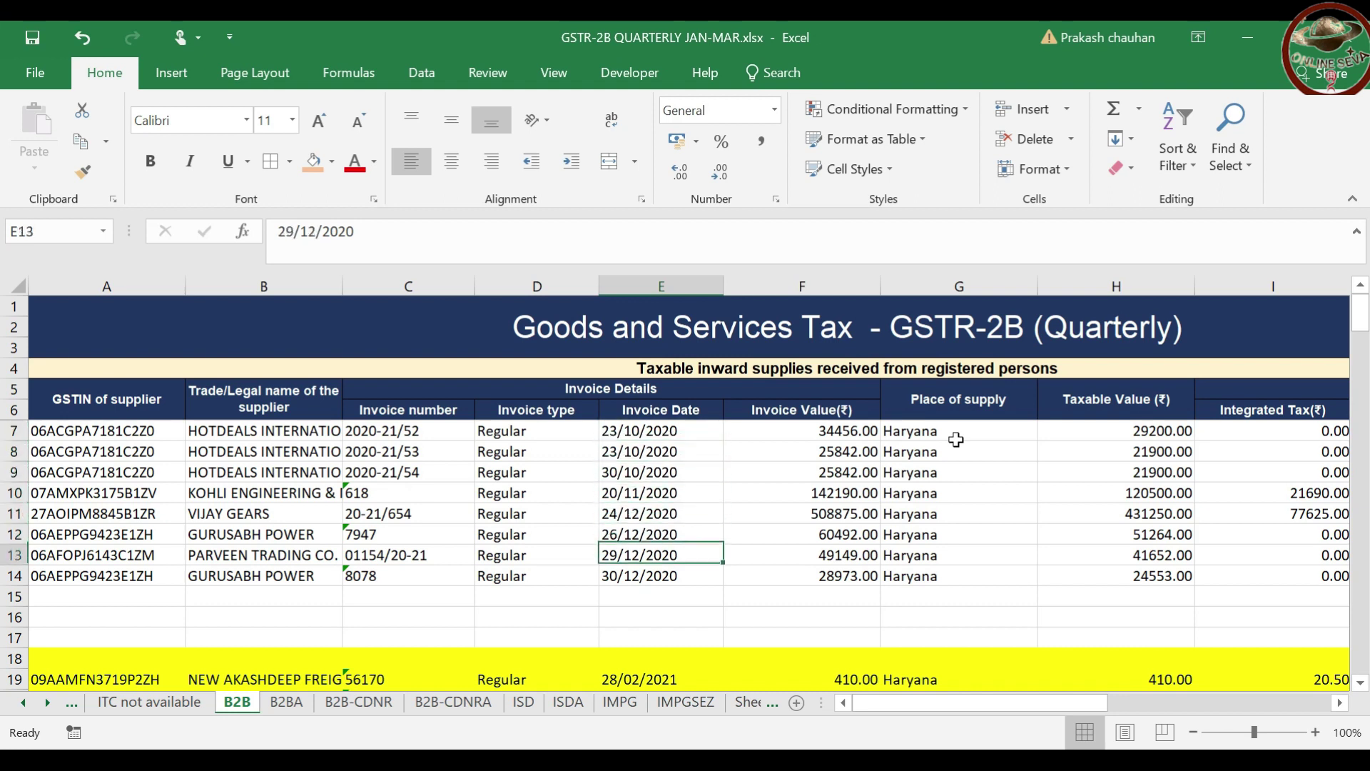
pyautogui.press('Down')
pyautogui.press('Down')
# Check the taxable values, row-13 invoice value and Integrated Tax entries around row 10
pyautogui.press('Right')
pyautogui.press('Right')
pyautogui.press('Right')
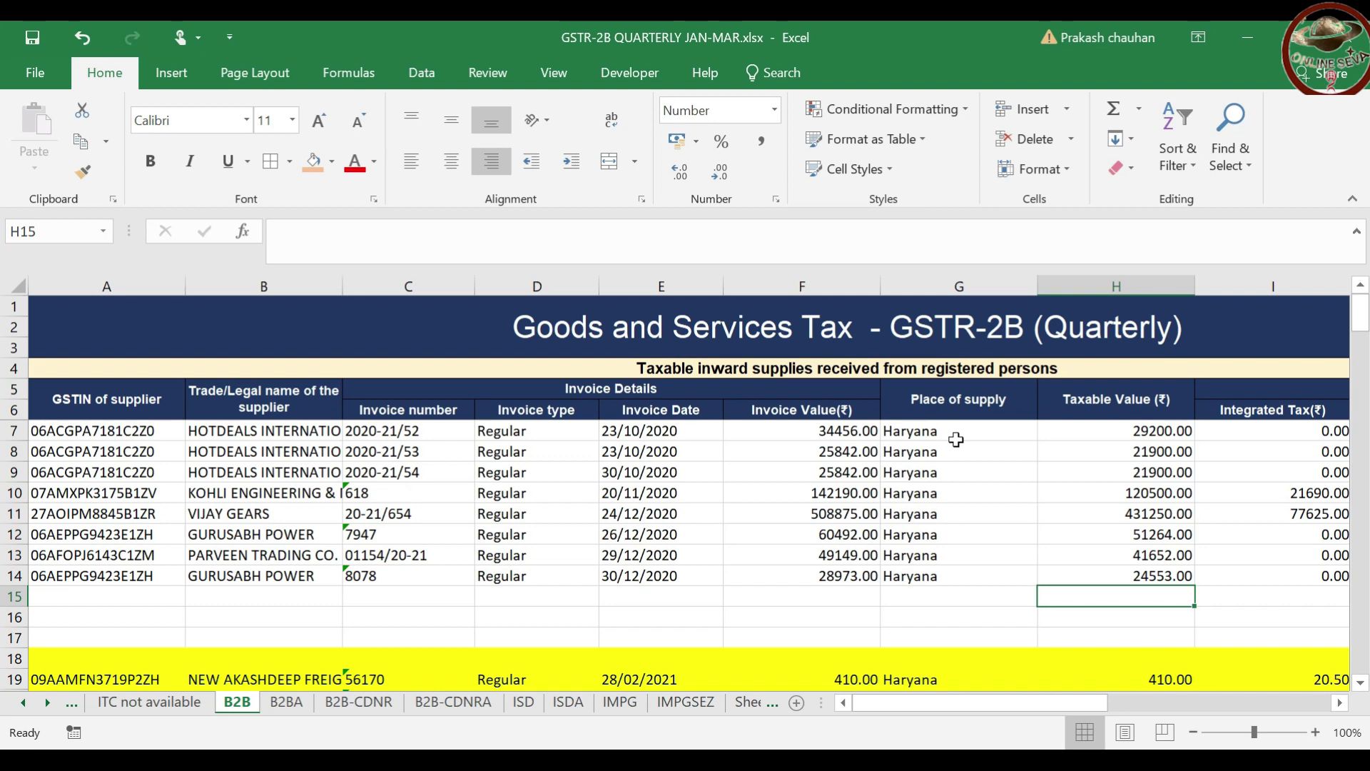
pyautogui.press('Left')
pyautogui.press('Left')
pyautogui.press('Left')
pyautogui.press('Left')
pyautogui.press('Up')
pyautogui.press('Up')
pyautogui.press('Right')
pyautogui.press('Right')
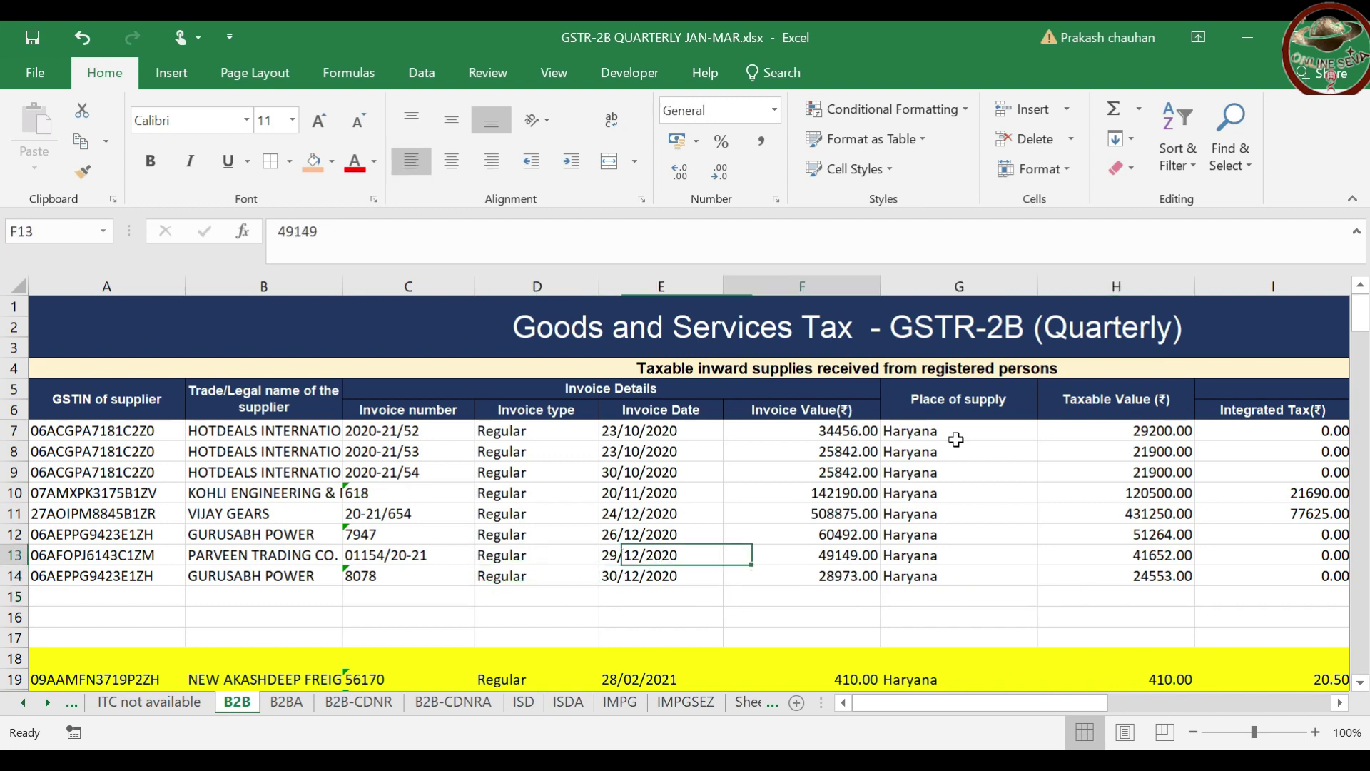
pyautogui.press('Up')
pyautogui.press('Up')
pyautogui.press('Up')
pyautogui.press('Right')
pyautogui.press('Right')
pyautogui.press('Right')
pyautogui.press('Down')
# Step through the yellow-highlighted unmatched invoices and their dates below the main list
pyautogui.press('Down')
pyautogui.press('Down')
pyautogui.press('Down')
pyautogui.press('Down')
pyautogui.press('Up')
pyautogui.press('Right')
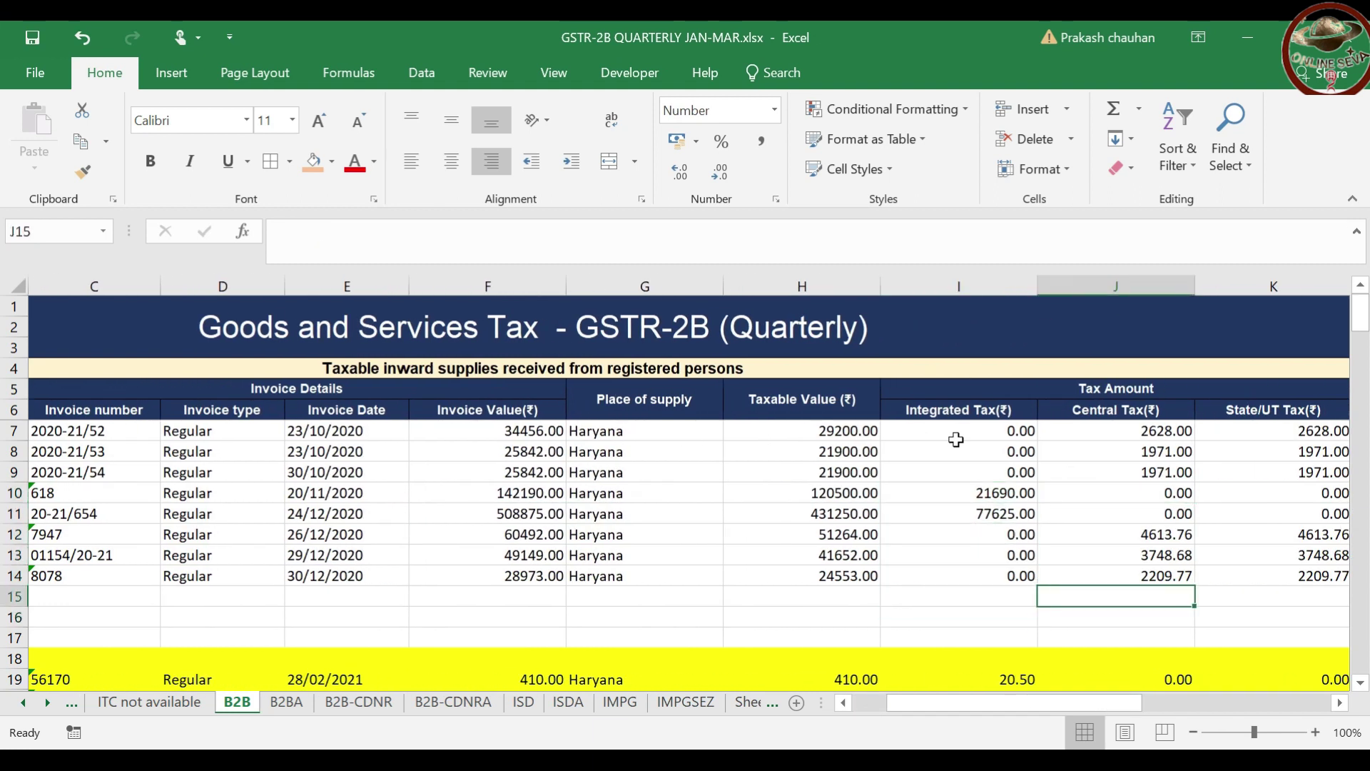
pyautogui.press('Right')
pyautogui.press('Right')
pyautogui.press('Left')
pyautogui.press('Left')
pyautogui.press('Left')
pyautogui.press('Down')
pyautogui.press('Down')
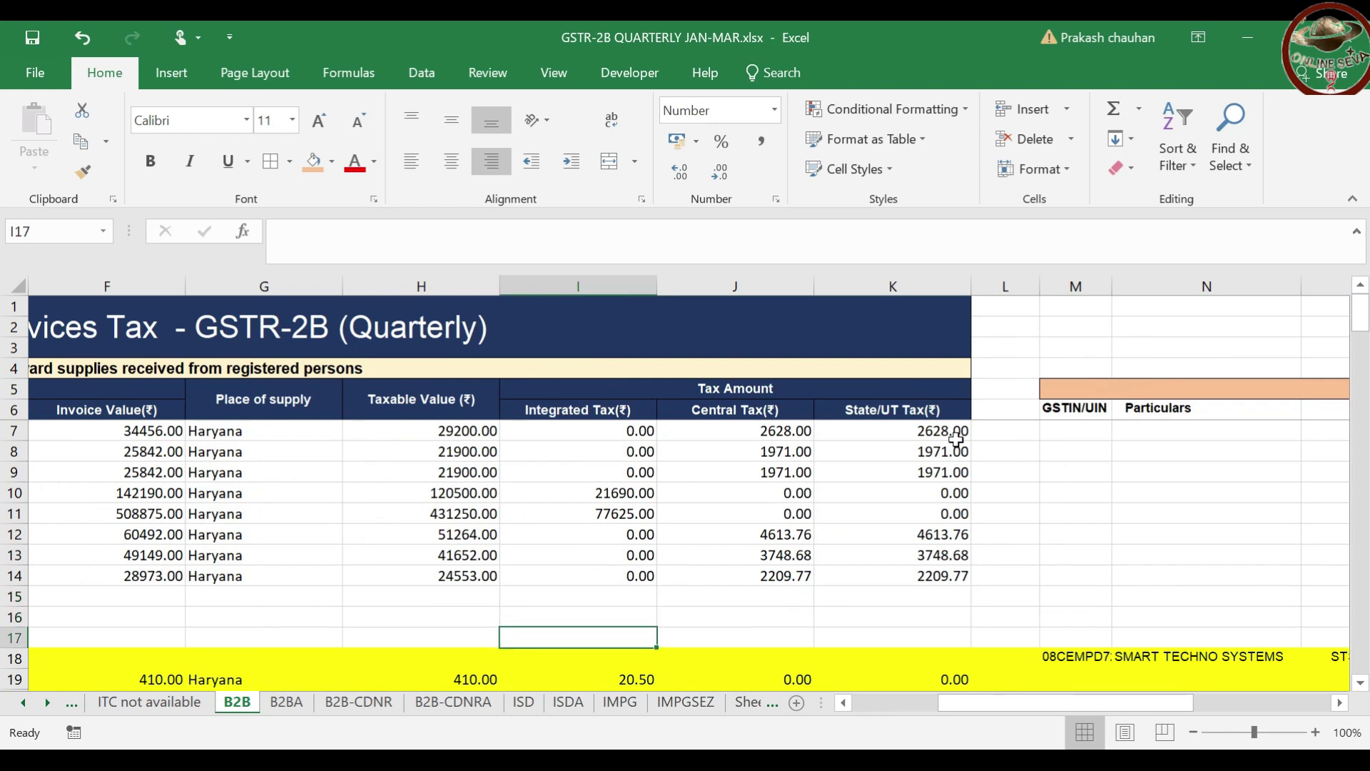
pyautogui.press('Down')
pyautogui.press('Down')
pyautogui.press('Down')
pyautogui.press('Left')
pyautogui.press('Left')
pyautogui.press('Left')
pyautogui.press('Left')
pyautogui.press('Left')
pyautogui.press('Left')
pyautogui.press('Right')
pyautogui.press('Right')
pyautogui.press('Up')
pyautogui.press('Down')
pyautogui.press('Down')
pyautogui.press('Down')
pyautogui.press('Down')
pyautogui.press('Down')
pyautogui.press('Up')
pyautogui.press('Up')
pyautogui.press('Up')
pyautogui.press('Up')
pyautogui.press('Down')
pyautogui.press('Down')
pyautogui.press('Right')
pyautogui.press('Right')
pyautogui.press('Right')
pyautogui.press('Right')
pyautogui.press('Left')
pyautogui.press('Up')
pyautogui.press('Up')
pyautogui.press('Up')
# Select the highlighted Integrated Tax amounts, inspect the row-136 SUM formula, then switch to Tally
pyautogui.hotkey('shift', 'Down')
pyautogui.hotkey('shift', 'Down')
pyautogui.hotkey('shift', 'Down')
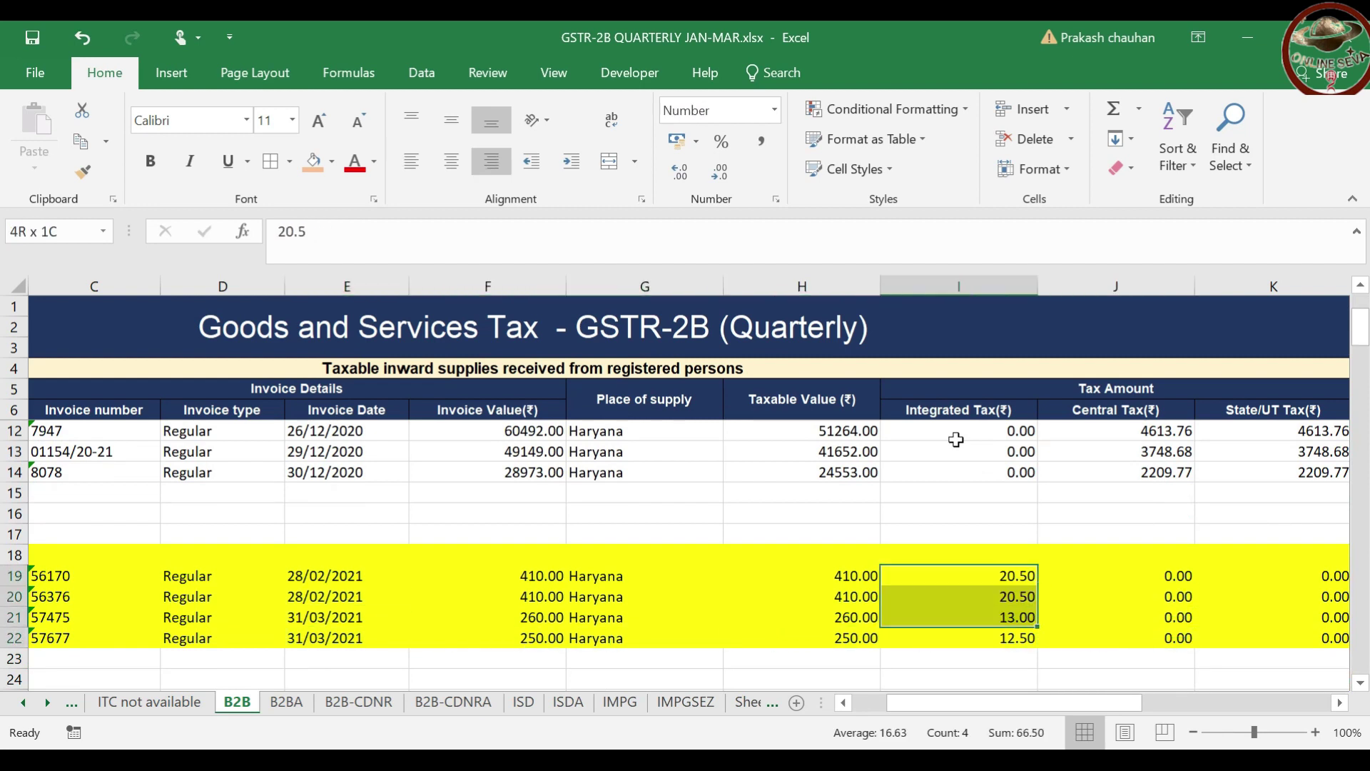
pyautogui.hotkey('ctrl', 'shift', 'Down')
pyautogui.hotkey('ctrl', 'shift', 'Down')
pyautogui.hotkey('ctrl', 'shift', 'Down')
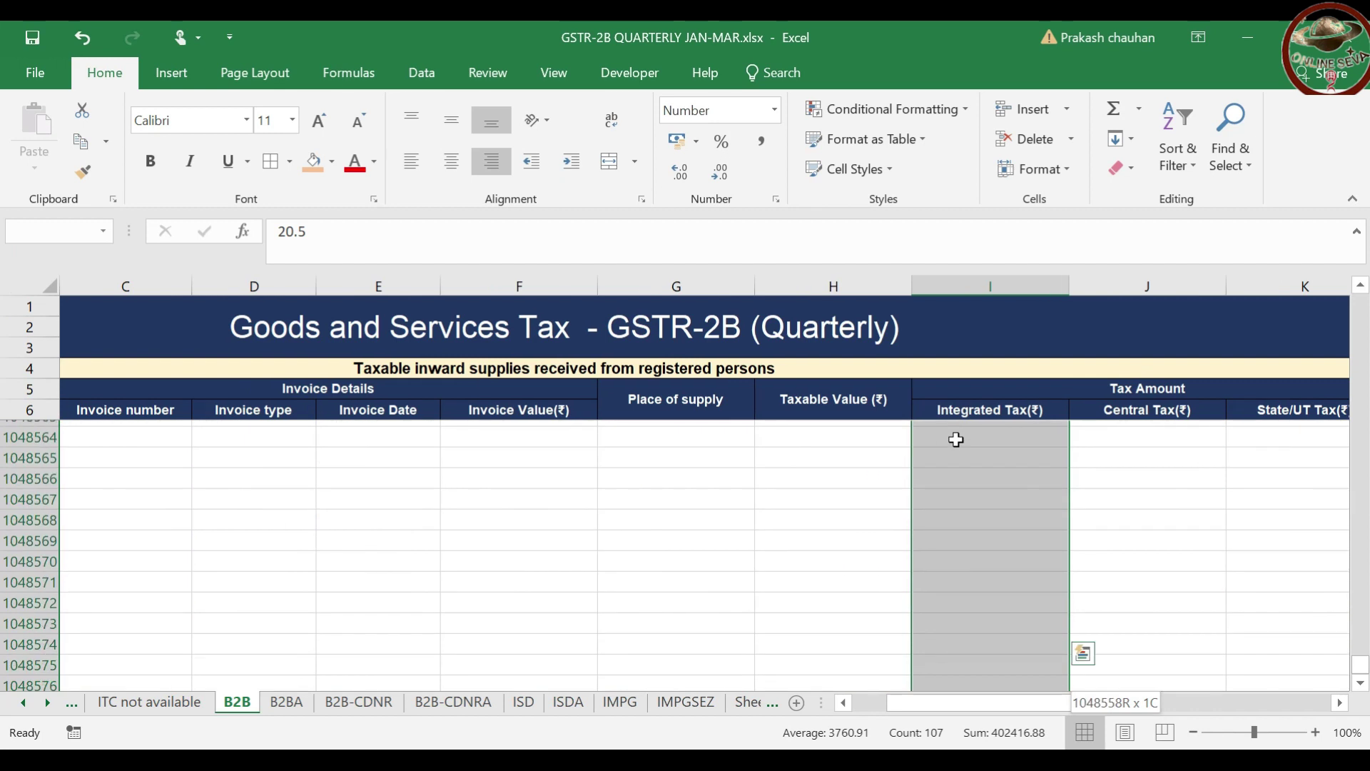
pyautogui.hotkey('ctrl', 'shift', 'Up')
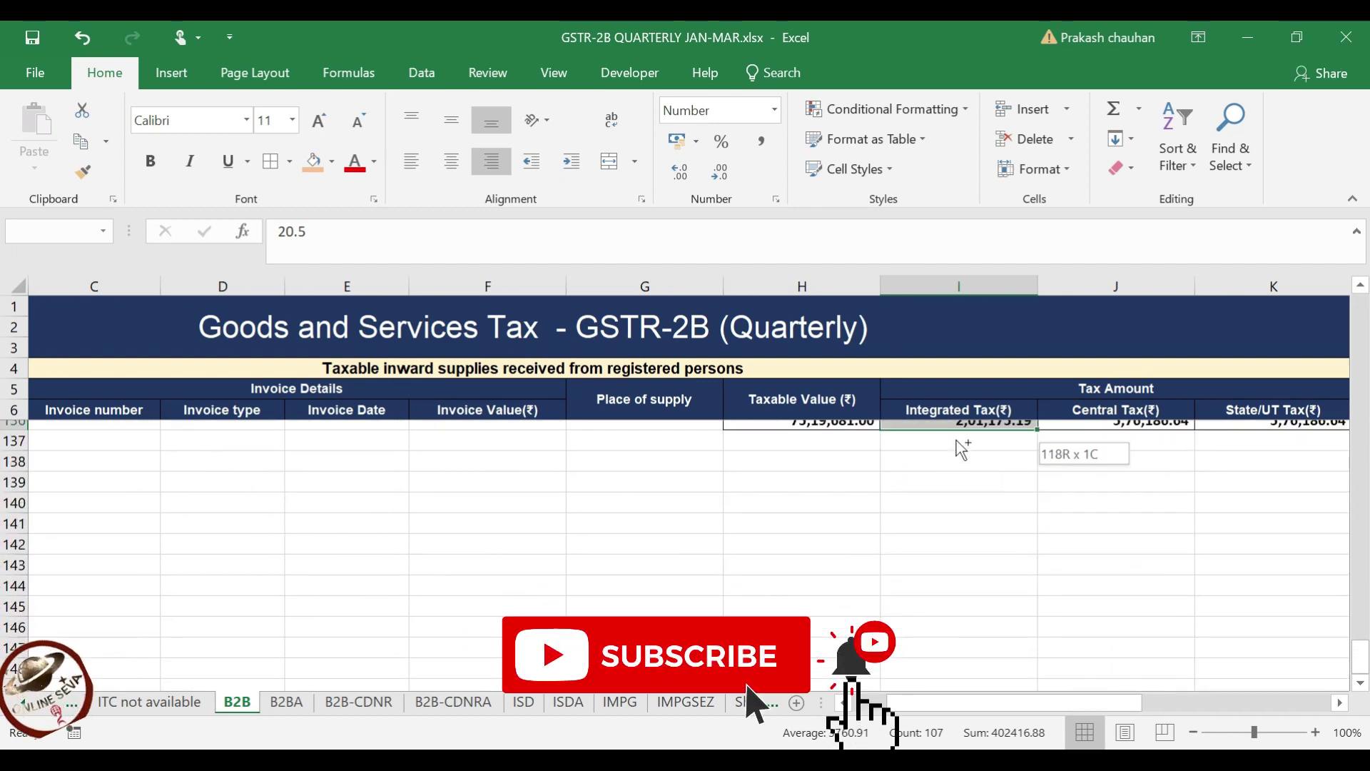
pyautogui.click(971, 451)
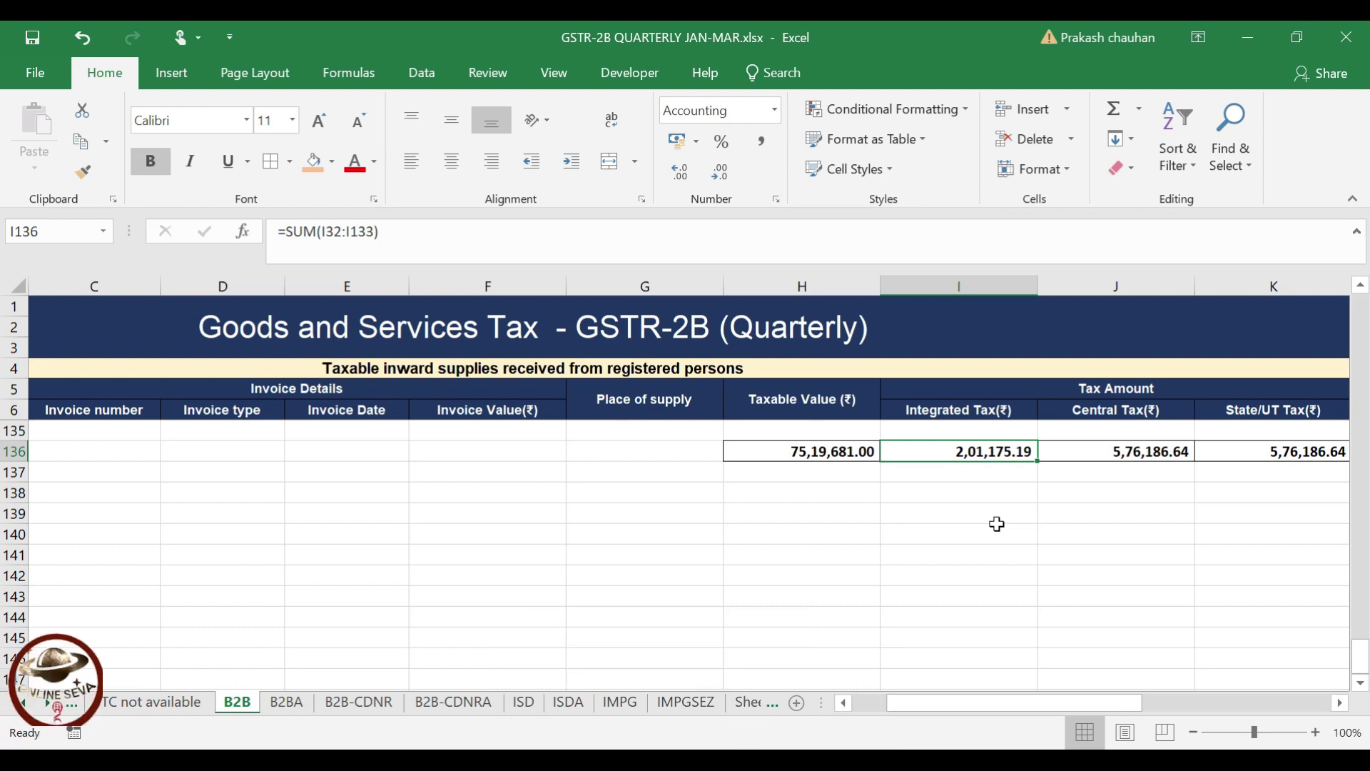
pyautogui.hotkey('alt', 'Tab')
pyautogui.hotkey('alt', 'Tab')
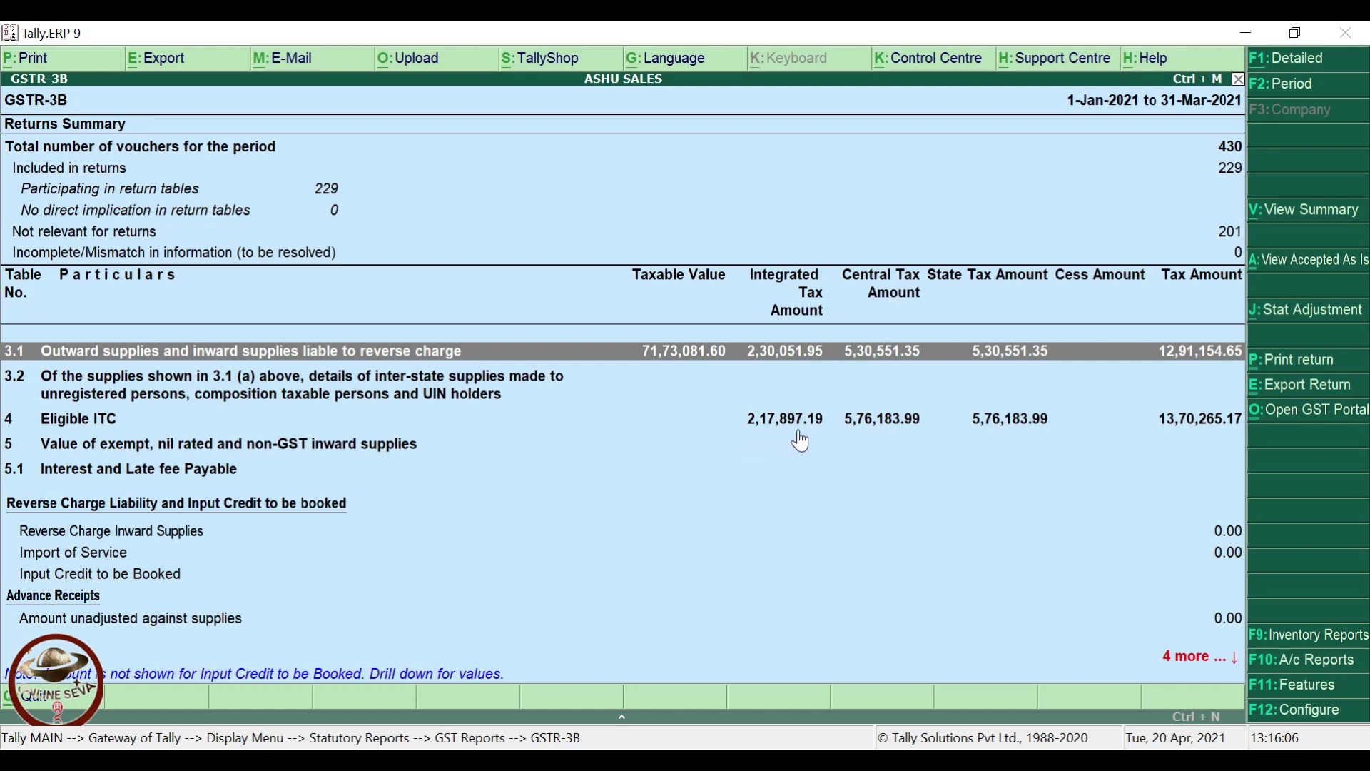
# After reading Tally's row 4 Eligible ITC amounts, return to the GSTR-2B workbook
pyautogui.hotkey('alt', 'Tab')
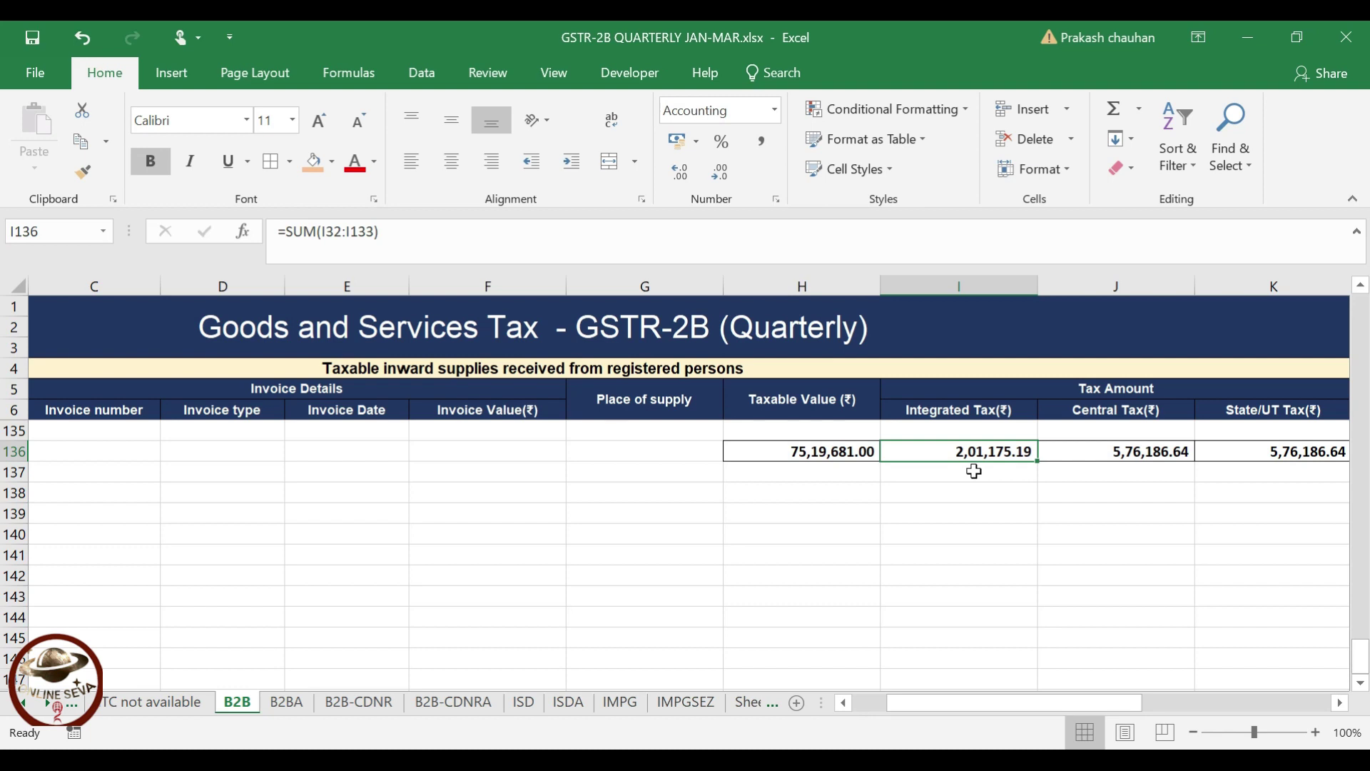
# Go to the Tally totals in R136:U136 on the B2B sheet
pyautogui.press('Right')
pyautogui.press('Right')
pyautogui.press('Right')
pyautogui.press('Right')
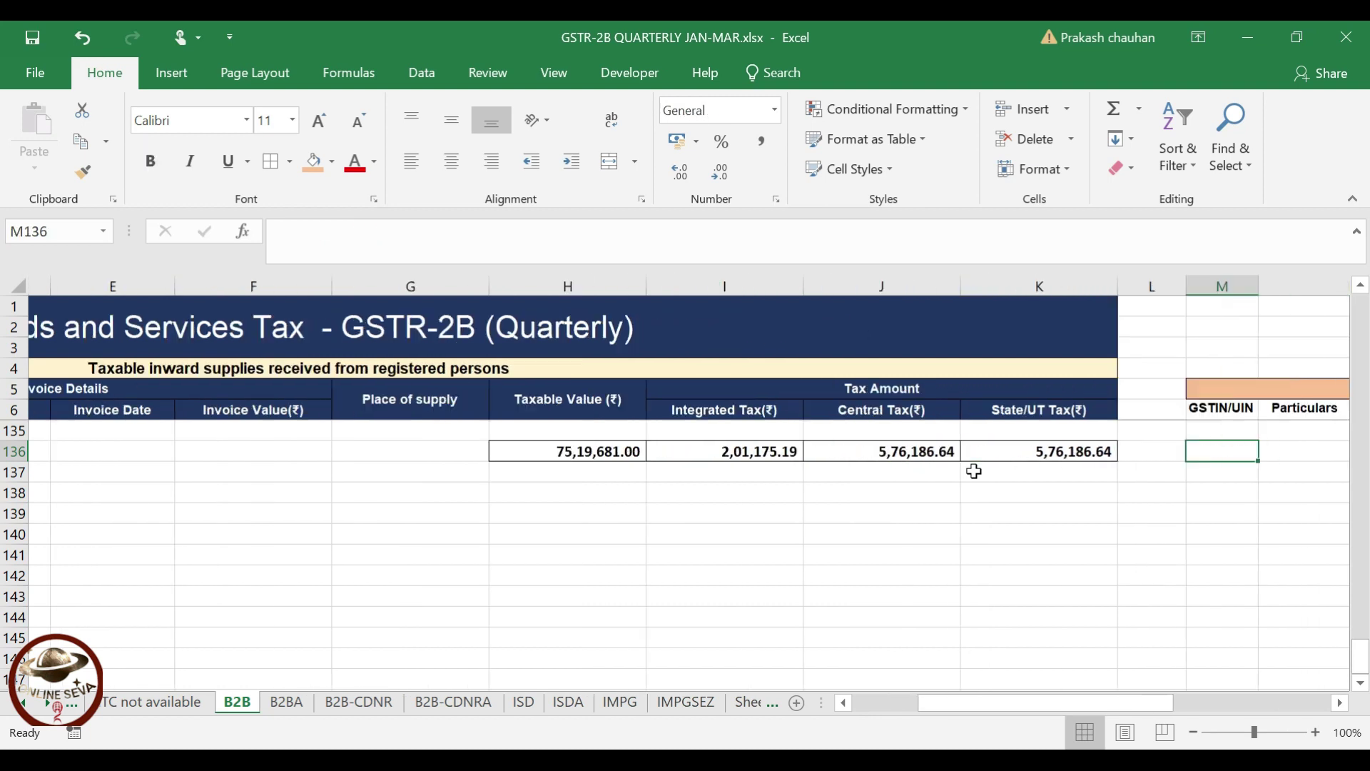
pyautogui.press('Right')
pyautogui.press('Right')
pyautogui.press('Right')
pyautogui.press('Right')
pyautogui.press('Right')
pyautogui.press('Right')
pyautogui.press('Right')
pyautogui.press('Right')
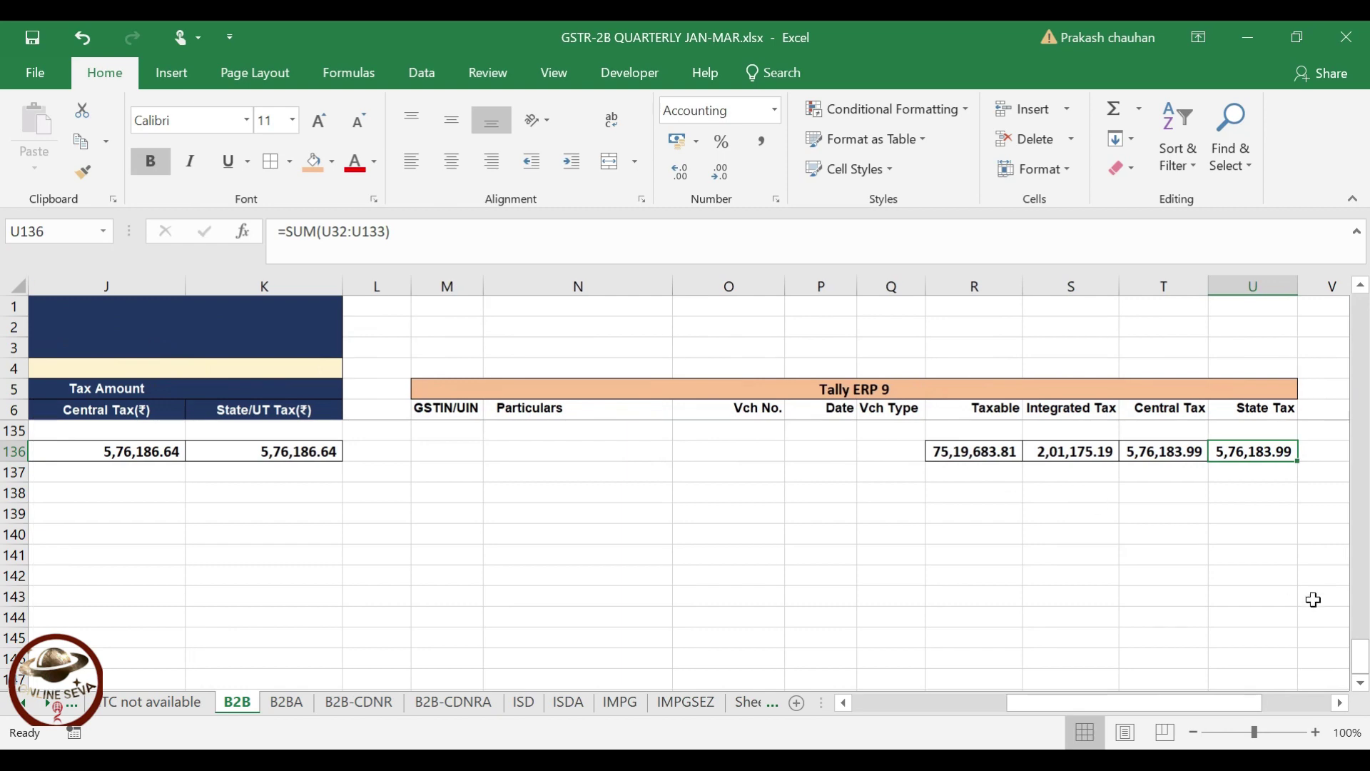
pyautogui.moveTo(1360, 655); pyautogui.dragTo(1360, 314)
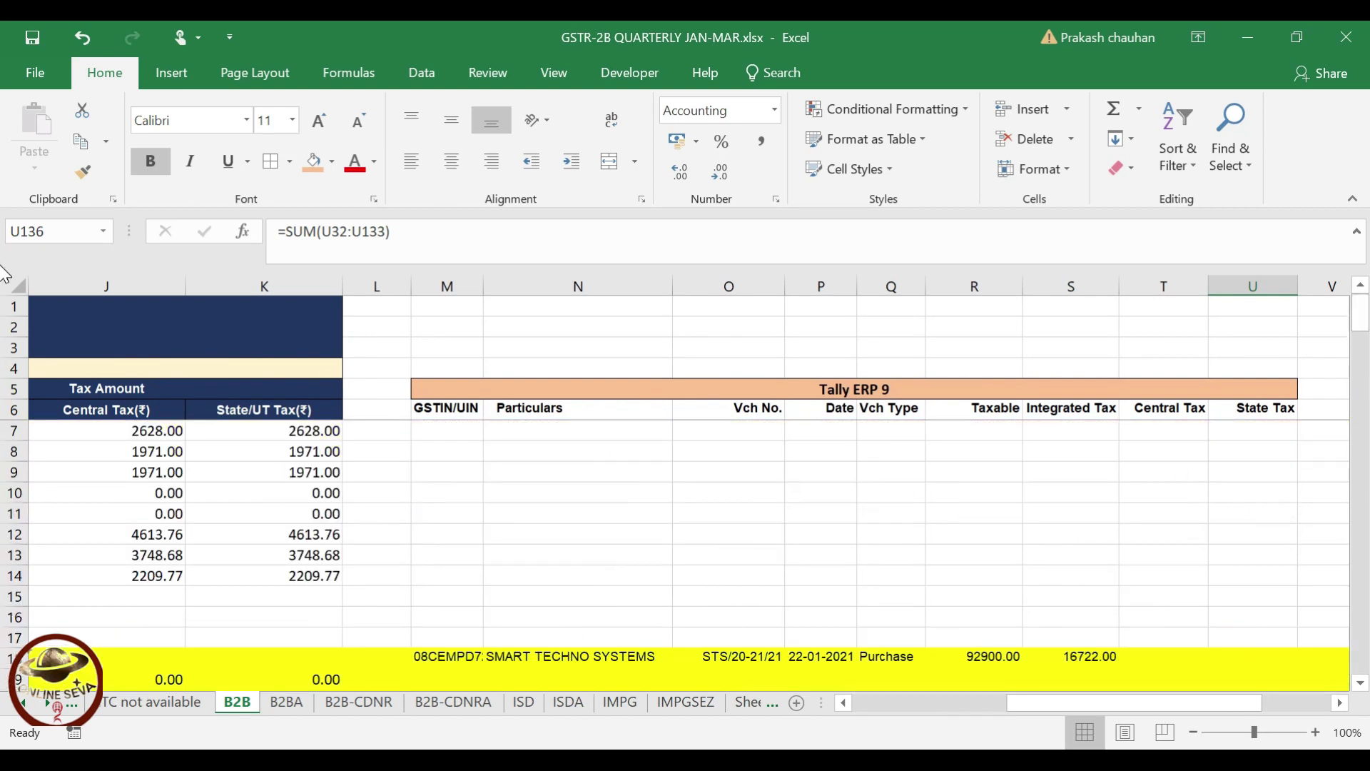
# Export Tally's (5) All other ITC voucher register, answering the export prompt
pyautogui.hotkey('alt', 'Tab')
pyautogui.press('Down')
pyautogui.press('Down')
pyautogui.press('Down')
pyautogui.press('Down')
pyautogui.press('Down')
pyautogui.press('Down')
pyautogui.press('Down')
pyautogui.press('Up')
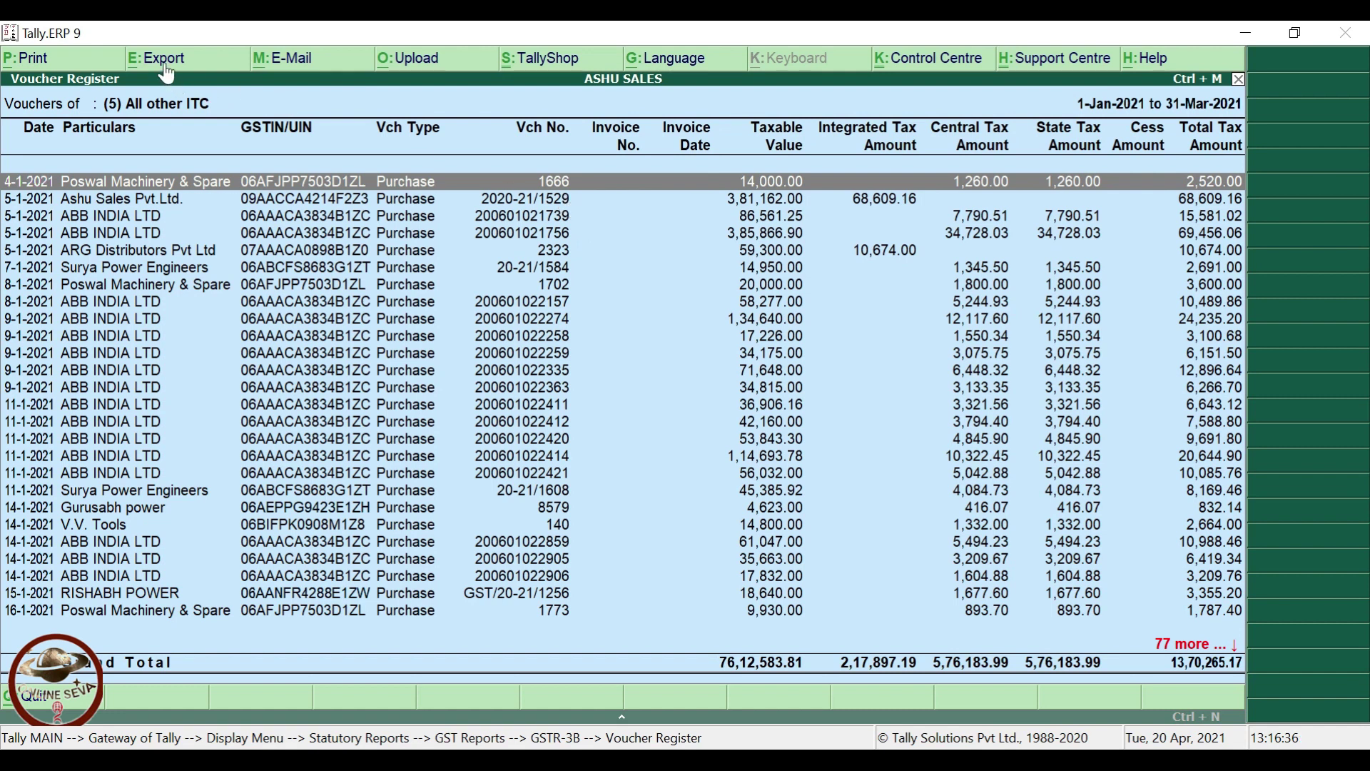
pyautogui.click(164, 62)
pyautogui.press('n')
pyautogui.hotkey('alt', 'Tab')
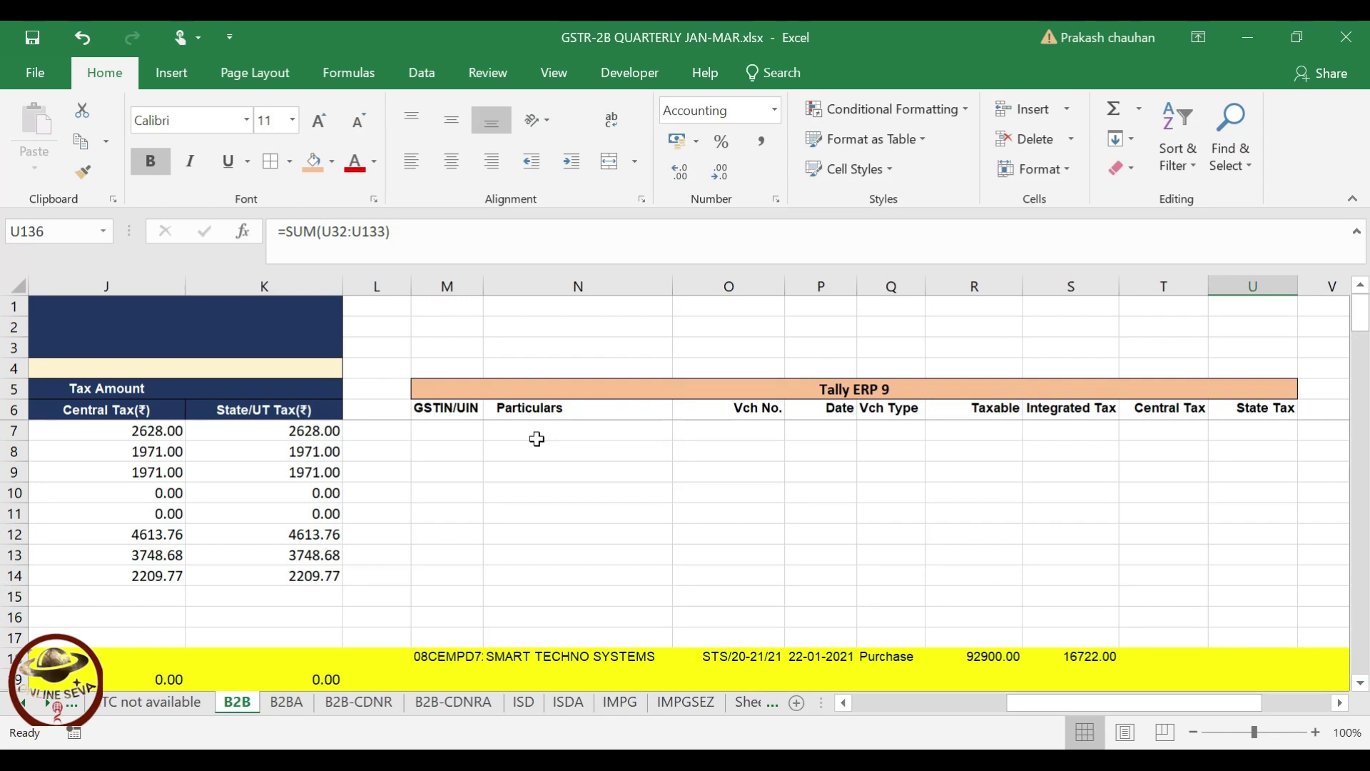
# Review the Tally data and the yellow unmatched rows 18–22 on the B2B sheet
pyautogui.press('Down')
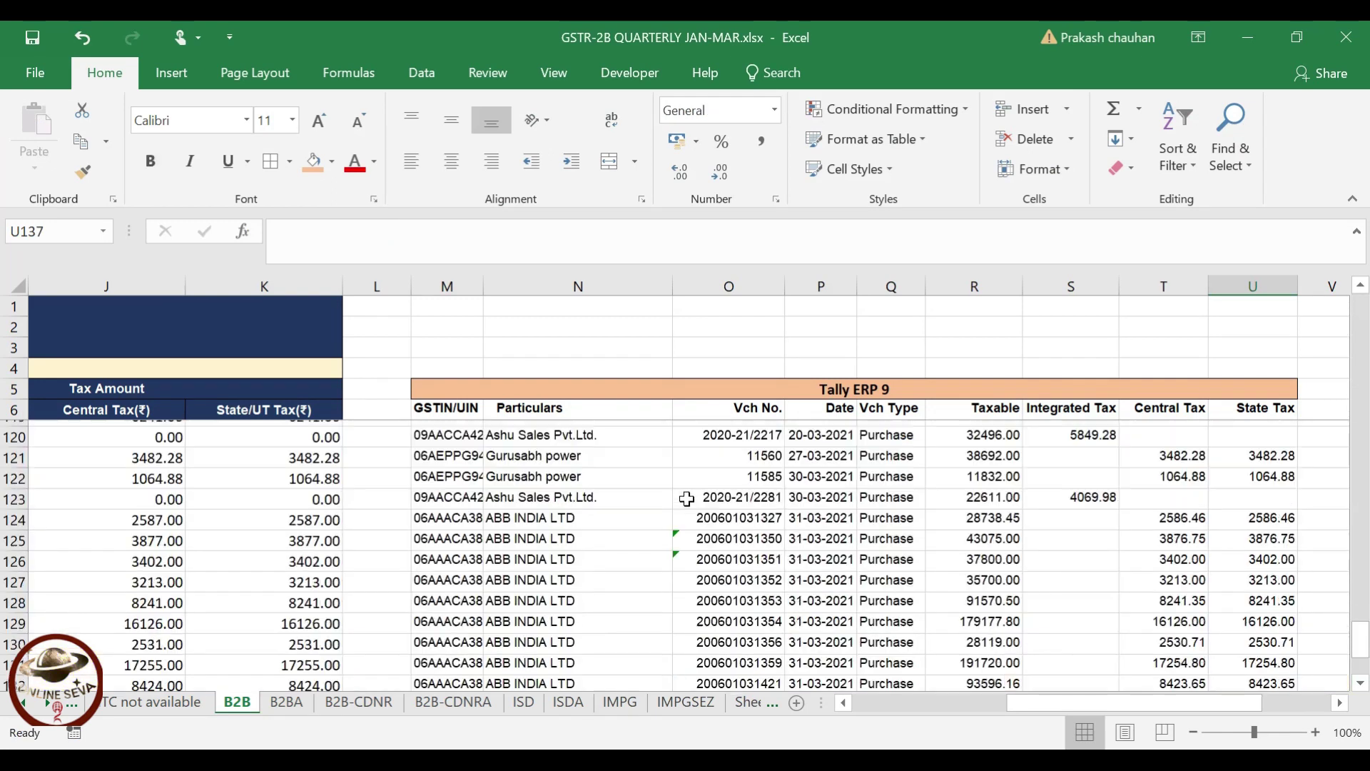
pyautogui.press('Down')
pyautogui.press('Down')
pyautogui.press('pageup')
pyautogui.press('pageup')
pyautogui.press('pageup')
pyautogui.press('pageup')
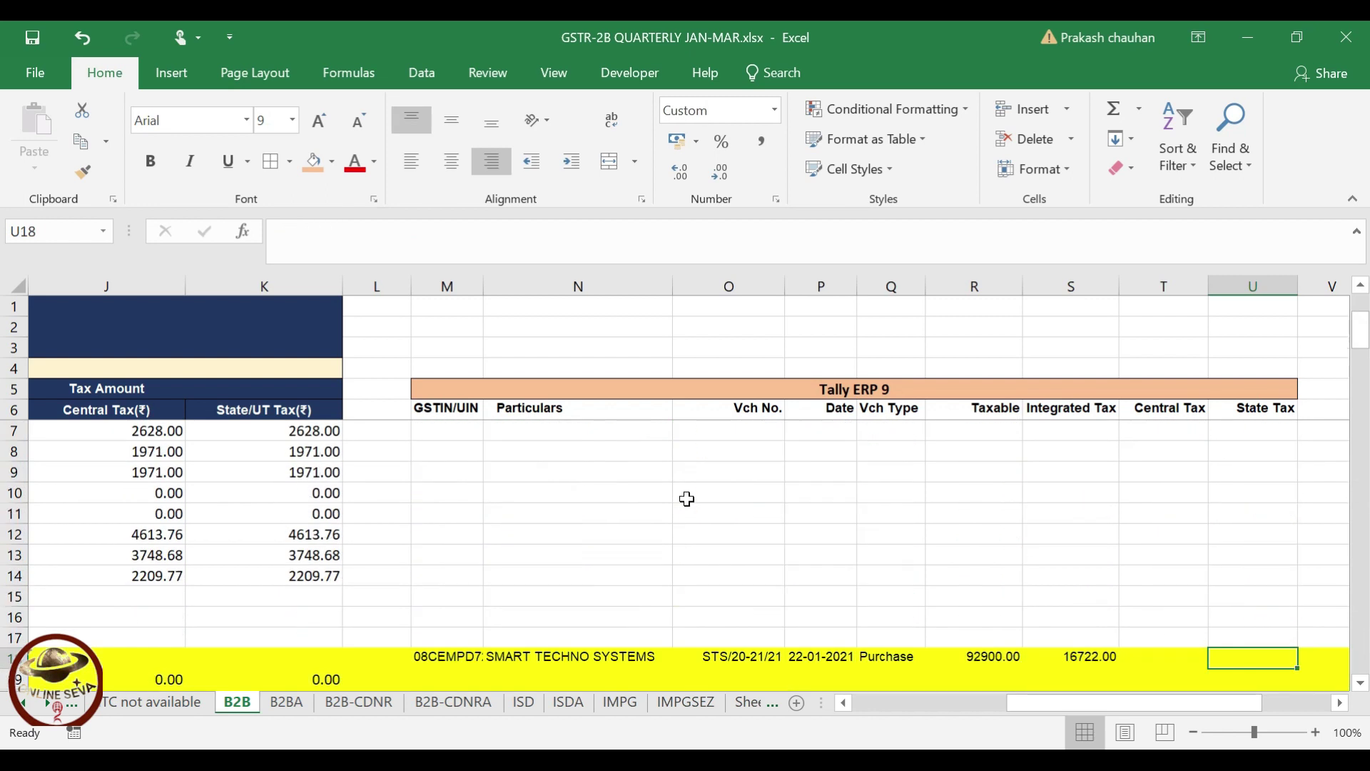
pyautogui.click(816, 392)
pyautogui.press('Left')
pyautogui.press('Left')
pyautogui.press('Left')
pyautogui.press('Left')
pyautogui.press('Left')
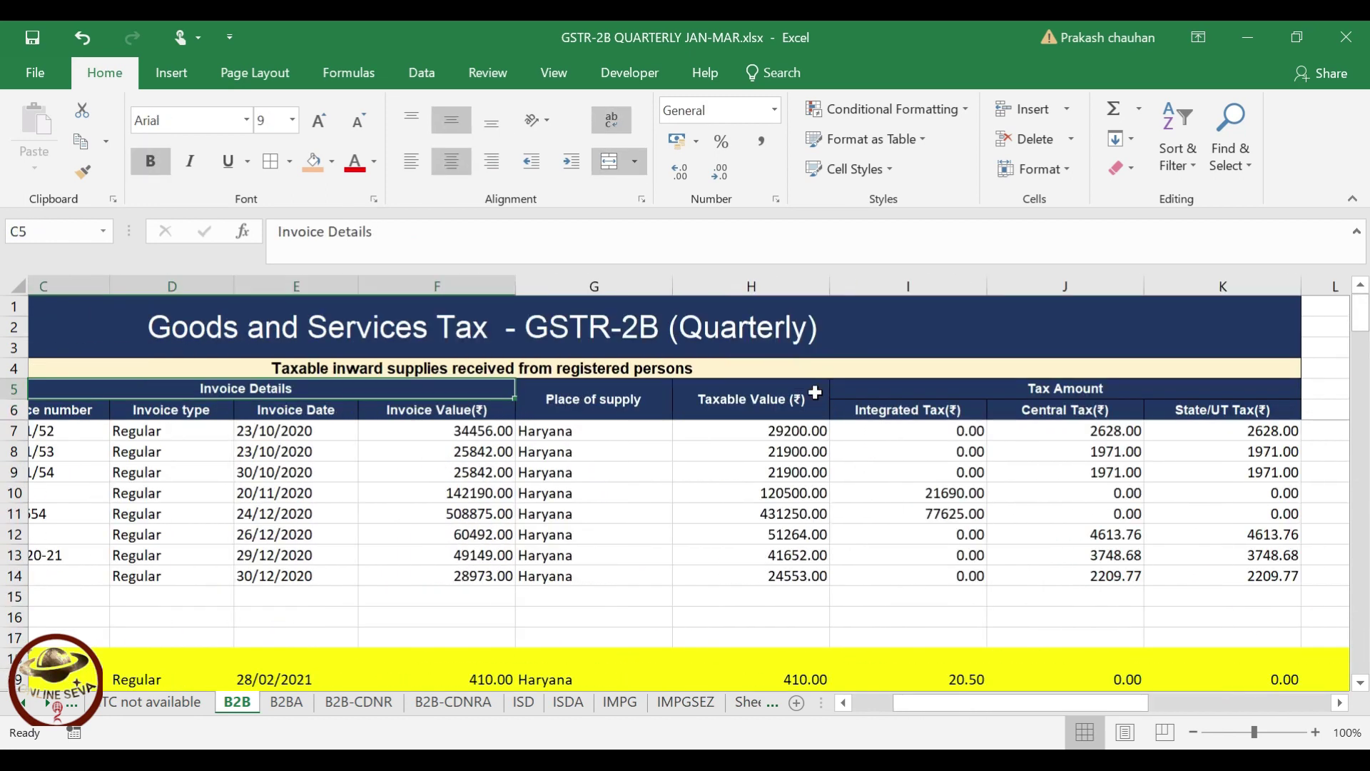
pyautogui.press('Left')
pyautogui.press('Right')
pyautogui.press('Right')
pyautogui.press('Right')
pyautogui.press('Down')
pyautogui.press('Down')
pyautogui.press('Down')
pyautogui.press('Down')
pyautogui.press('Down')
pyautogui.press('Down')
pyautogui.press('Down')
pyautogui.press('Down')
pyautogui.press('Down')
pyautogui.press('Down')
pyautogui.press('Down')
pyautogui.press('Down')
pyautogui.press('Right')
pyautogui.press('Right')
pyautogui.press('Down')
pyautogui.press('Down')
pyautogui.press('Down')
pyautogui.press('Down')
pyautogui.press('Down')
pyautogui.press('Right')
pyautogui.press('Right')
pyautogui.press('Right')
pyautogui.press('Right')
pyautogui.press('Right')
pyautogui.press('Right')
pyautogui.press('Right')
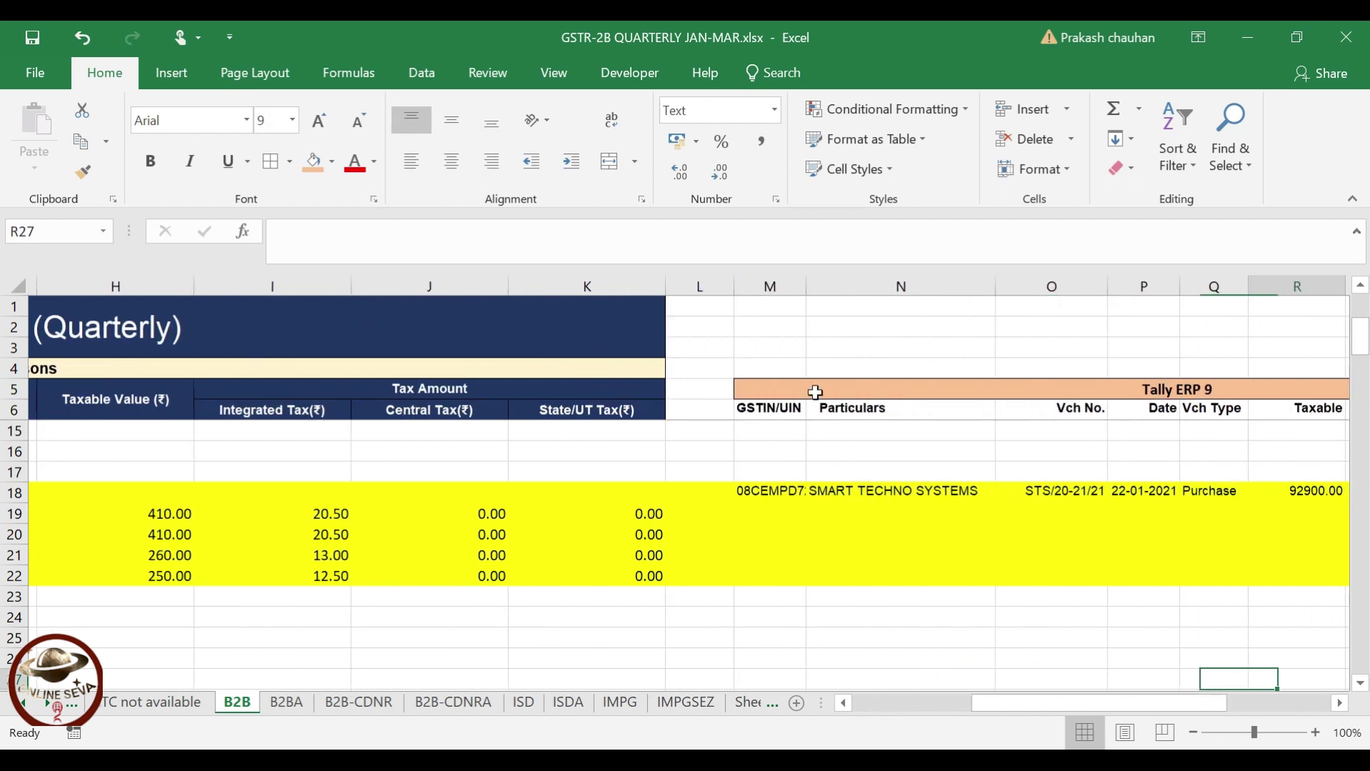
pyautogui.press('Right')
pyautogui.press('Right')
pyautogui.press('Right')
pyautogui.press('Right')
pyautogui.press('Right')
pyautogui.press('Right')
pyautogui.press('Right')
pyautogui.press('Right')
pyautogui.press('Right')
pyautogui.press('Right')
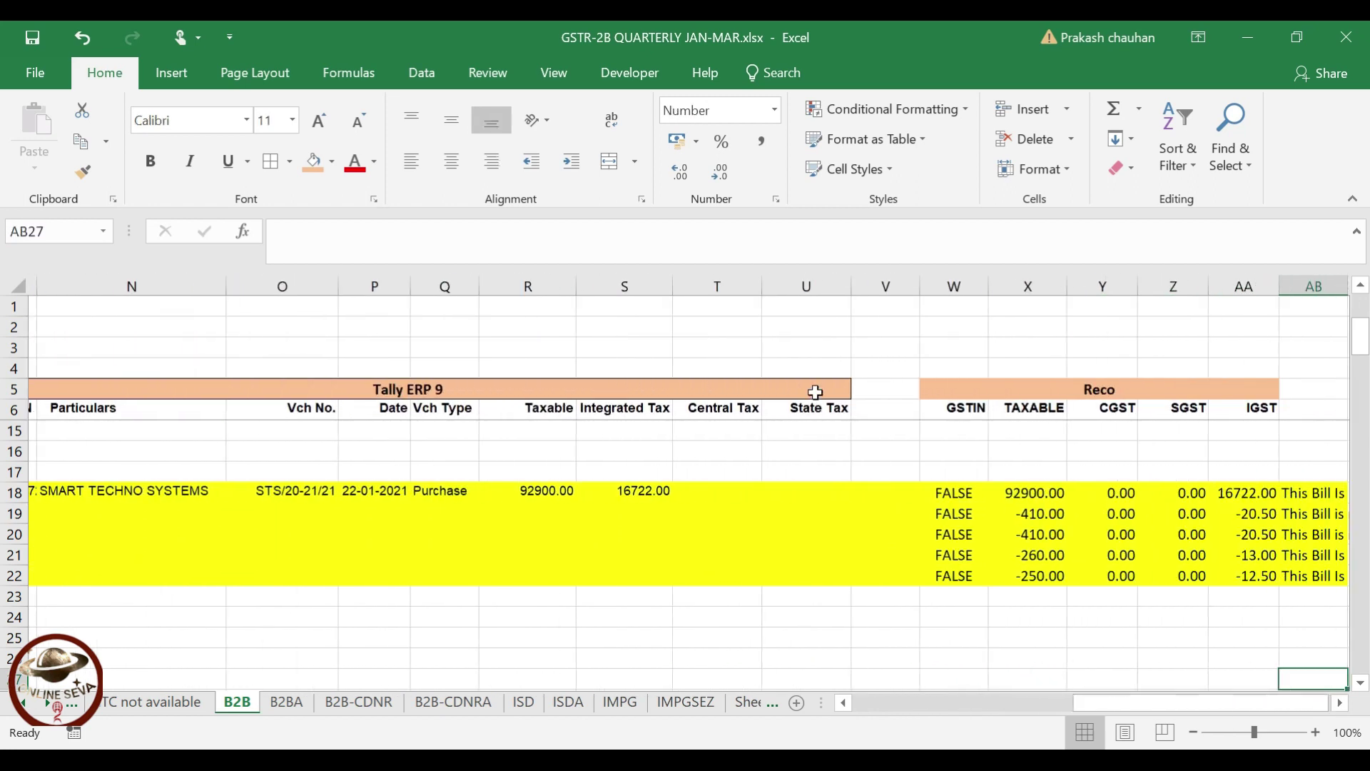
pyautogui.press('Right')
pyautogui.press('Right')
pyautogui.press('Right')
pyautogui.press('Right')
pyautogui.press('Right')
pyautogui.press('Left')
pyautogui.press('Left')
pyautogui.press('Left')
pyautogui.press('Left')
pyautogui.press('Left')
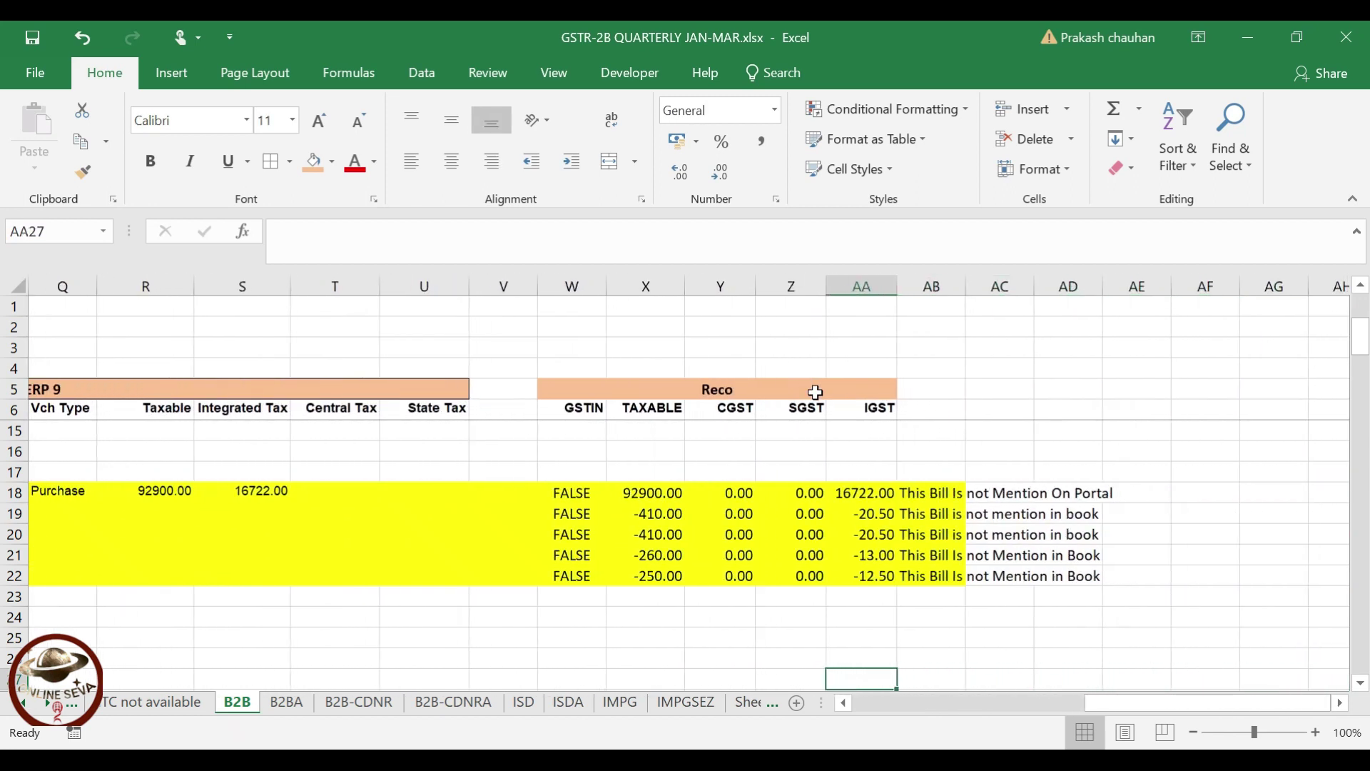
pyautogui.press('Left')
pyautogui.press('Down')
pyautogui.press('Down')
pyautogui.press('Down')
pyautogui.press('Down')
pyautogui.press('Down')
pyautogui.press('Down')
pyautogui.press('Down')
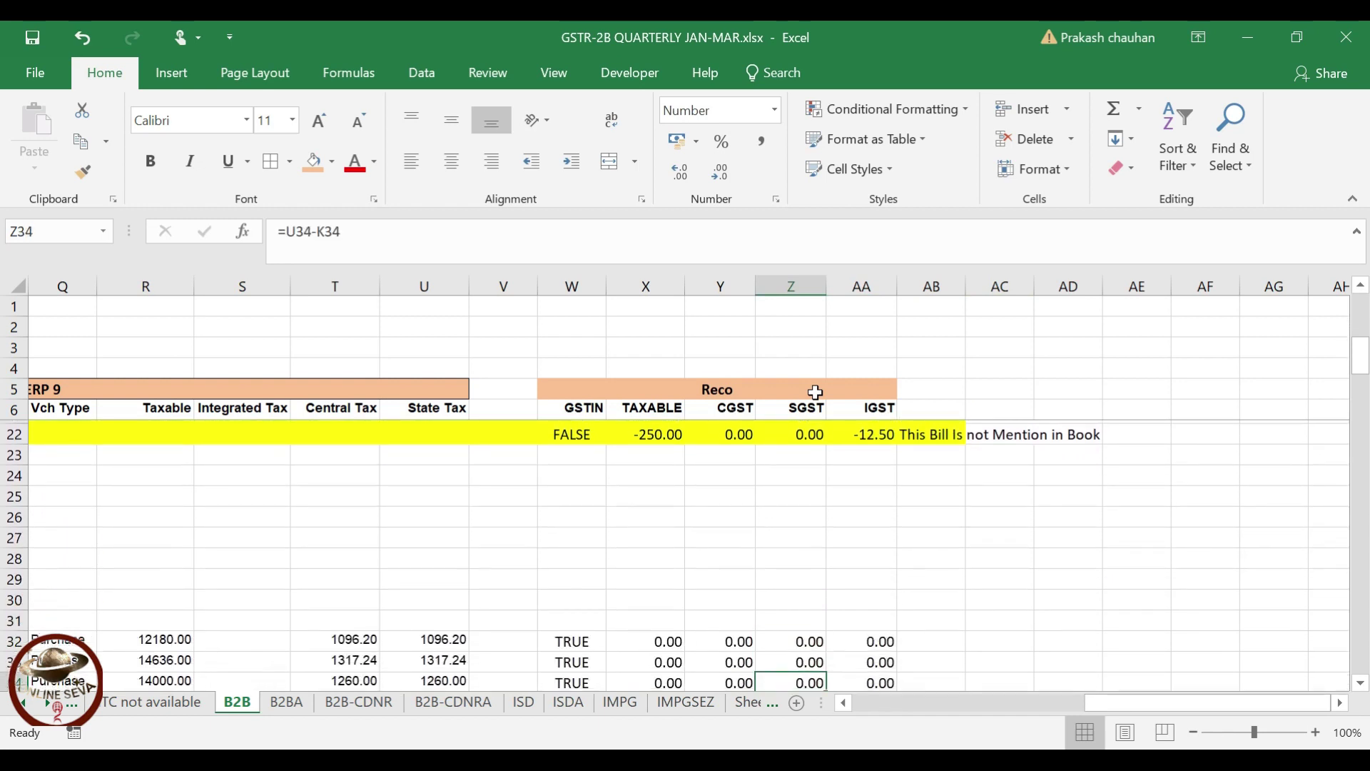
pyautogui.press('Down')
pyautogui.press('Down')
pyautogui.press('Down')
pyautogui.press('Up')
pyautogui.press('Up')
pyautogui.press('Up')
pyautogui.press('Up')
pyautogui.press('Up')
pyautogui.press('Up')
pyautogui.press('Up')
pyautogui.press('Down')
pyautogui.press('Down')
pyautogui.press('Down')
pyautogui.press('Down')
pyautogui.press('Down')
pyautogui.press('Down')
pyautogui.press('Down')
pyautogui.press('Down')
pyautogui.press('Up')
pyautogui.press('Up')
pyautogui.press('Up')
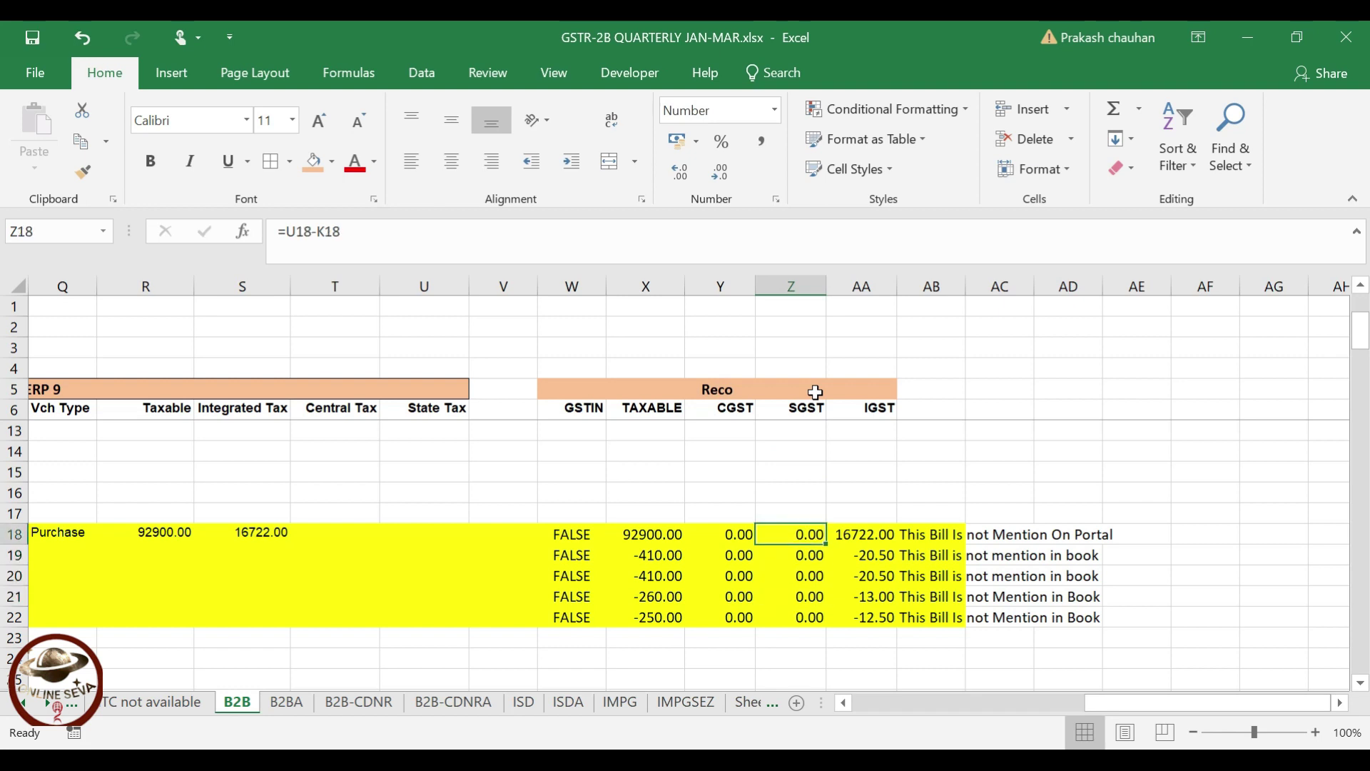
pyautogui.press('Right')
pyautogui.press('Right')
pyautogui.press('Right')
pyautogui.press('Right')
pyautogui.press('Left')
pyautogui.press('Left')
pyautogui.press('Left')
pyautogui.press('Left')
pyautogui.press('Left')
pyautogui.press('Left')
pyautogui.press('Left')
pyautogui.press('Left')
pyautogui.press('Left')
pyautogui.press('Left')
pyautogui.press('Left')
pyautogui.press('Left')
pyautogui.press('Left')
pyautogui.press('Left')
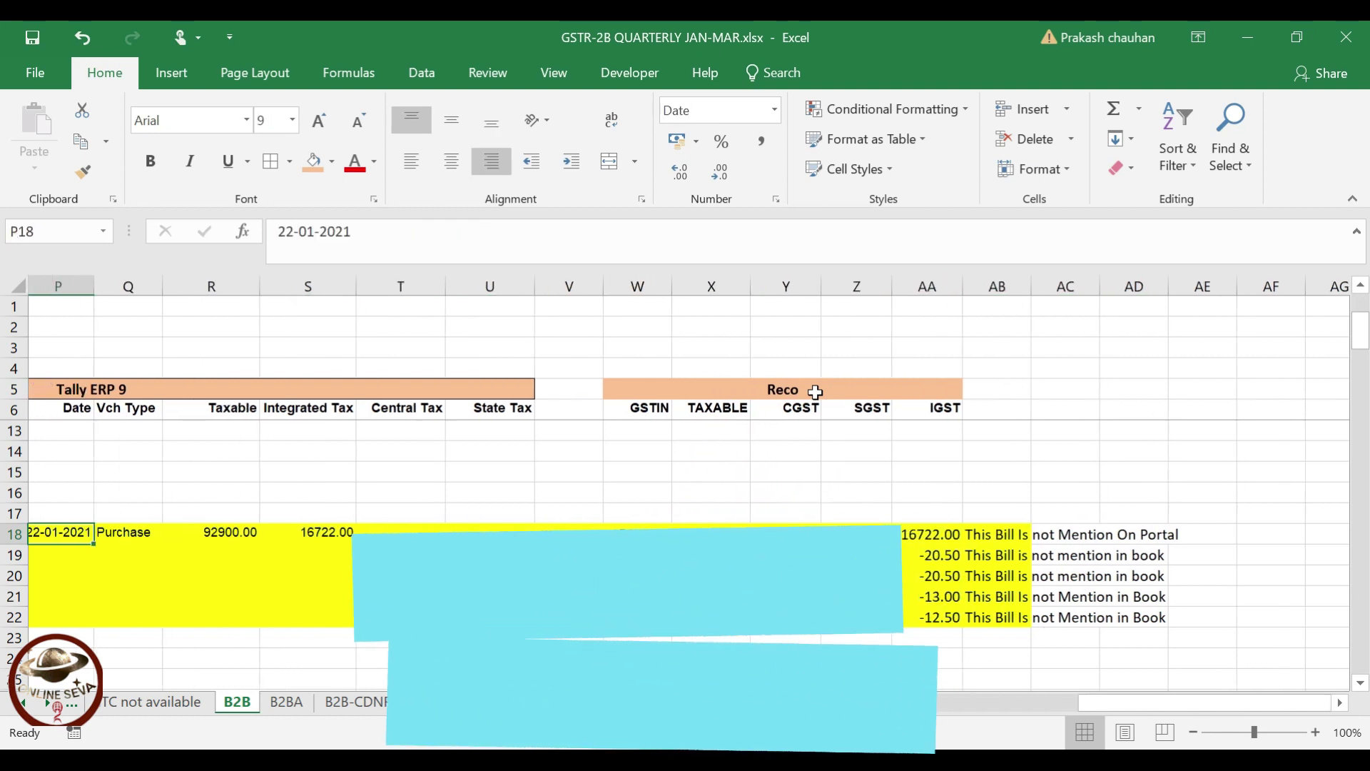
pyautogui.press('Left')
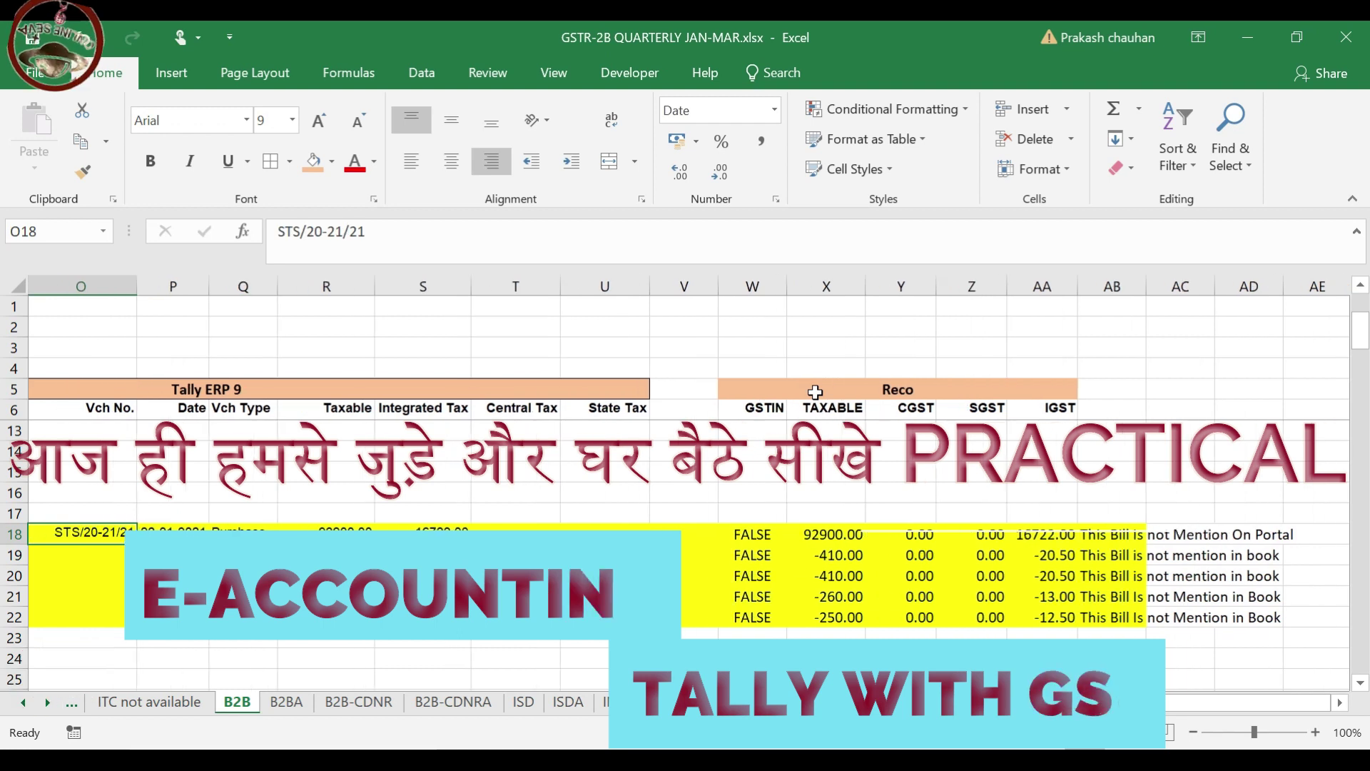
pyautogui.press('Left')
pyautogui.press('Left')
pyautogui.press('Left')
pyautogui.press('Left')
pyautogui.press('Right')
pyautogui.press('Right')
pyautogui.press('Right')
pyautogui.press('Right')
pyautogui.press('Right')
pyautogui.press('Right')
pyautogui.press('Right')
pyautogui.press('Right')
pyautogui.press('Right')
pyautogui.press('Right')
pyautogui.press('Right')
pyautogui.press('Right')
pyautogui.press('Right')
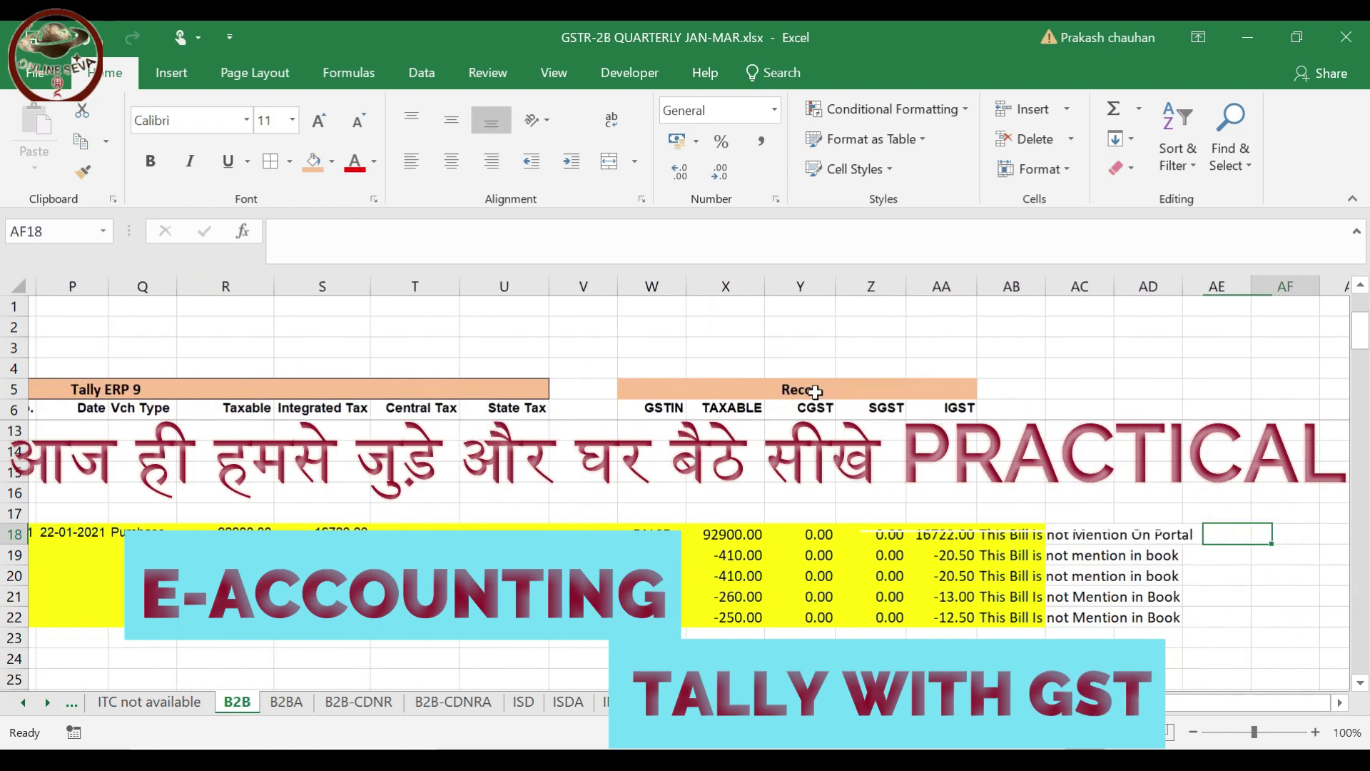
pyautogui.press('Left')
pyautogui.press('Left')
pyautogui.press('Left')
pyautogui.press('Down')
pyautogui.press('Down')
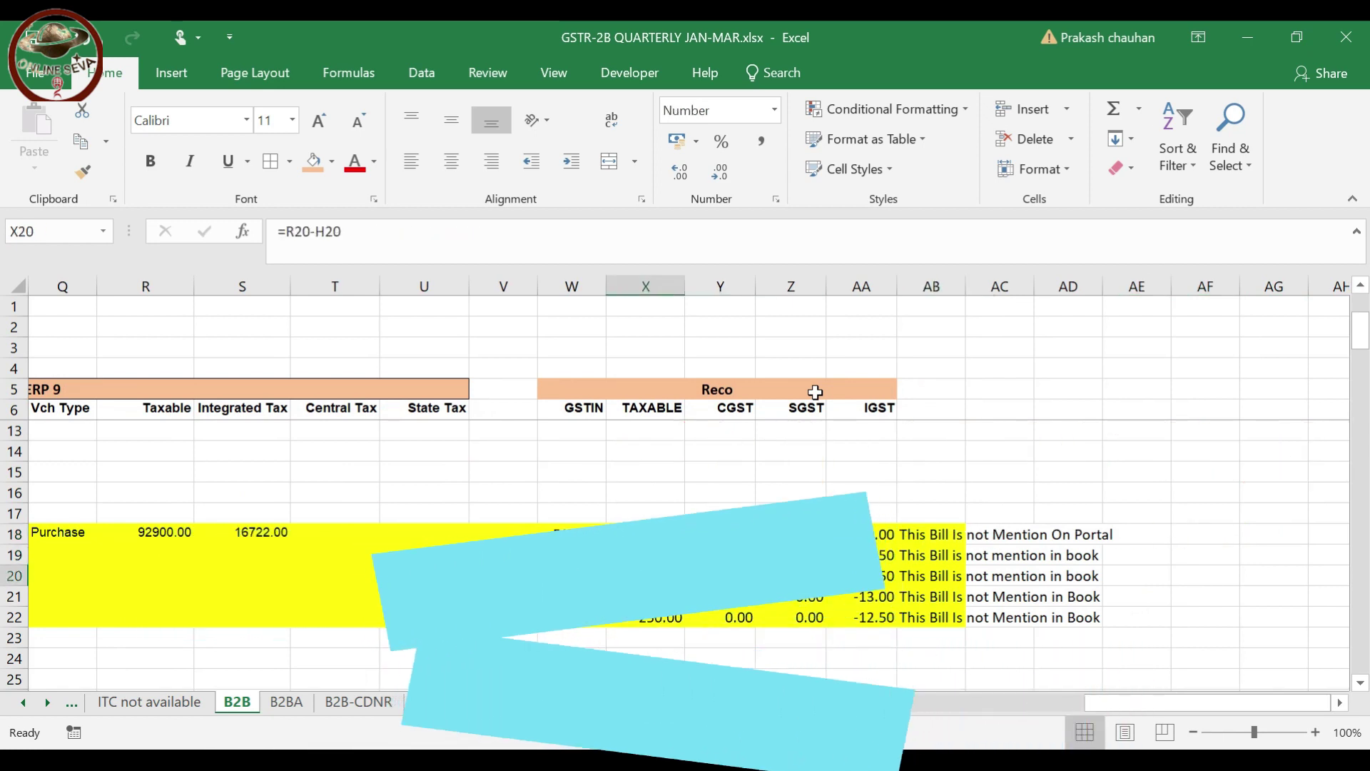
pyautogui.press('Down')
pyautogui.press('Down')
pyautogui.press('Down')
pyautogui.press('Down')
pyautogui.press('Down')
pyautogui.press('Down')
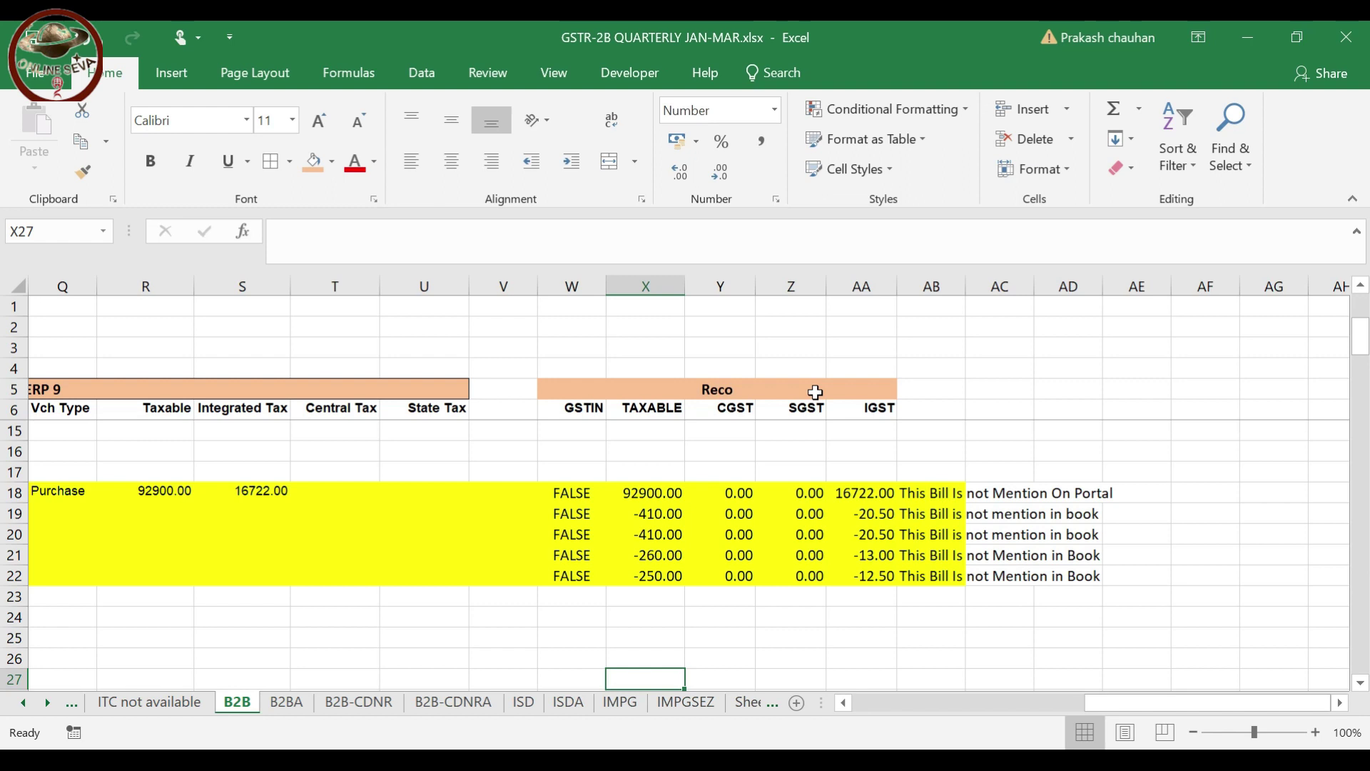
pyautogui.press('Down')
pyautogui.press('Down')
pyautogui.press('Down')
pyautogui.press('Down')
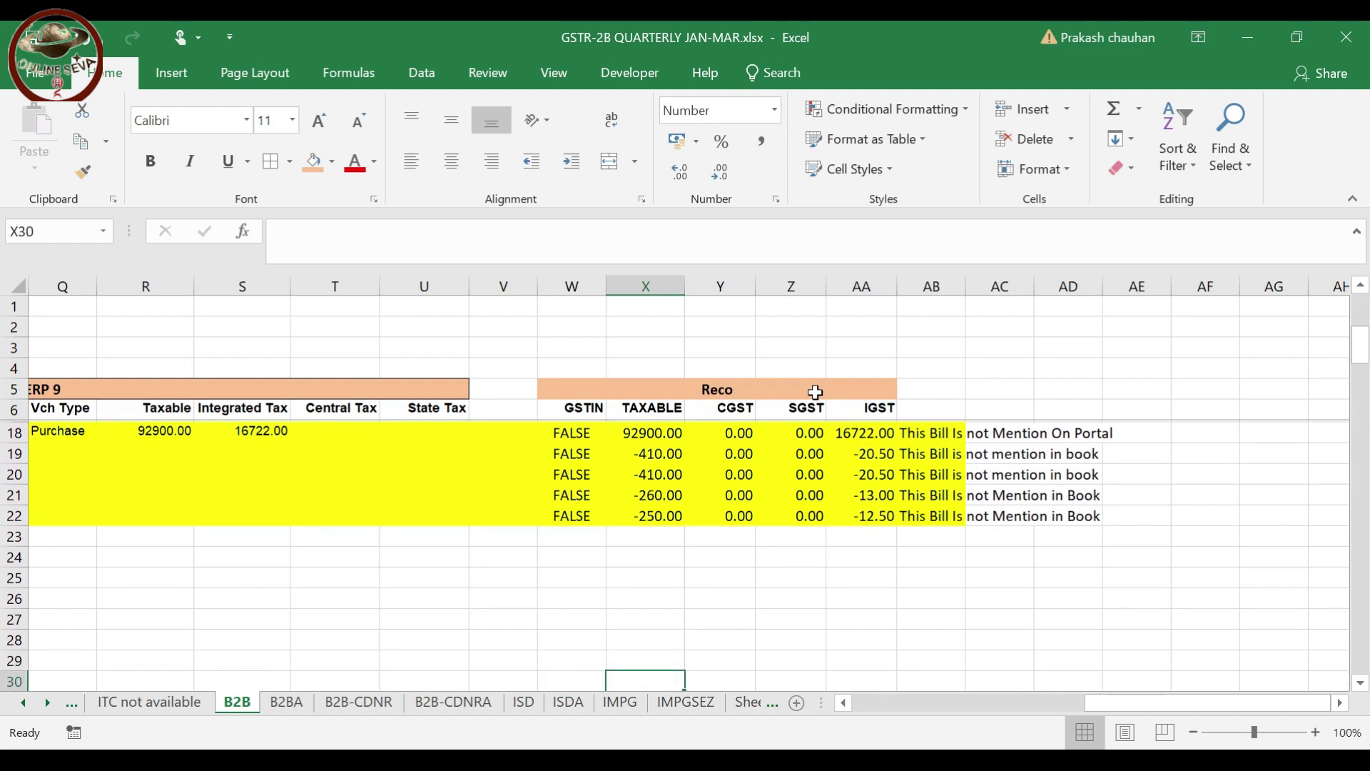
pyautogui.press('Down')
pyautogui.press('Down')
pyautogui.press('Down')
pyautogui.press('Left')
pyautogui.press('Left')
pyautogui.press('Right')
pyautogui.press('Right')
pyautogui.press('Right')
pyautogui.press('Left')
pyautogui.press('Left')
pyautogui.press('Right')
pyautogui.press('Right')
pyautogui.press('Left')
pyautogui.press('Down')
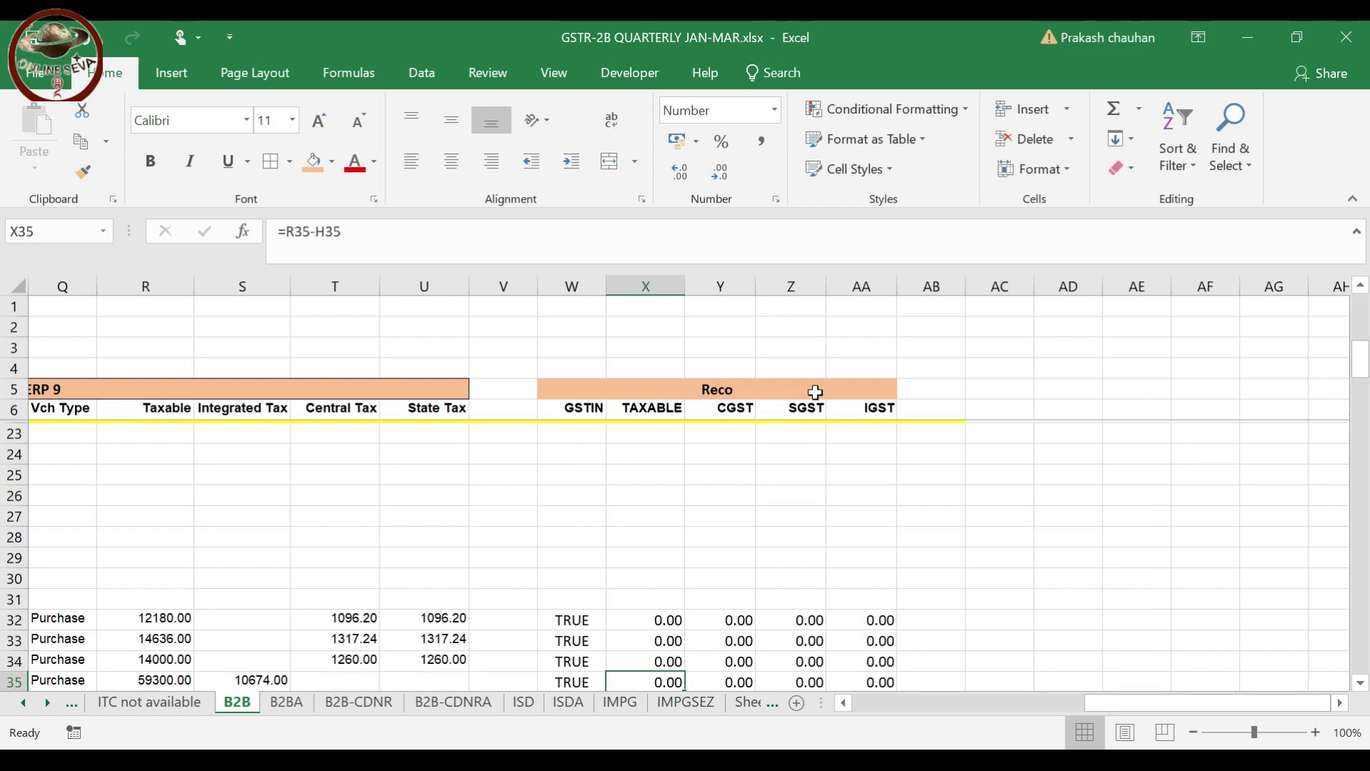
pyautogui.press('Down')
pyautogui.press('Down')
pyautogui.press('Left')
pyautogui.press('Left')
pyautogui.press('Left')
pyautogui.press('Left')
pyautogui.press('Left')
pyautogui.press('Left')
pyautogui.press('Left')
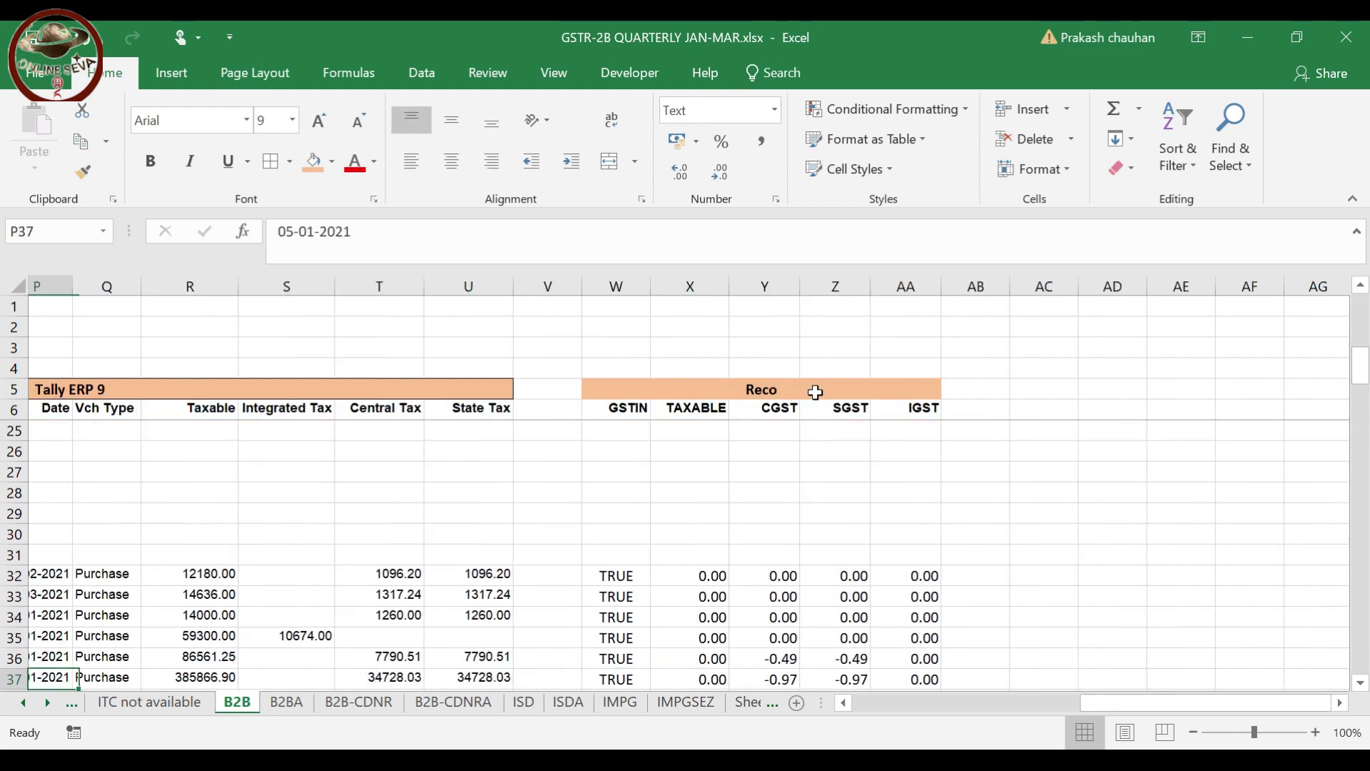
pyautogui.press('Right')
pyautogui.press('Right')
pyautogui.press('Right')
pyautogui.press('Up')
pyautogui.press('Up')
pyautogui.press('Up')
pyautogui.press('Up')
pyautogui.press('Up')
pyautogui.press('Left')
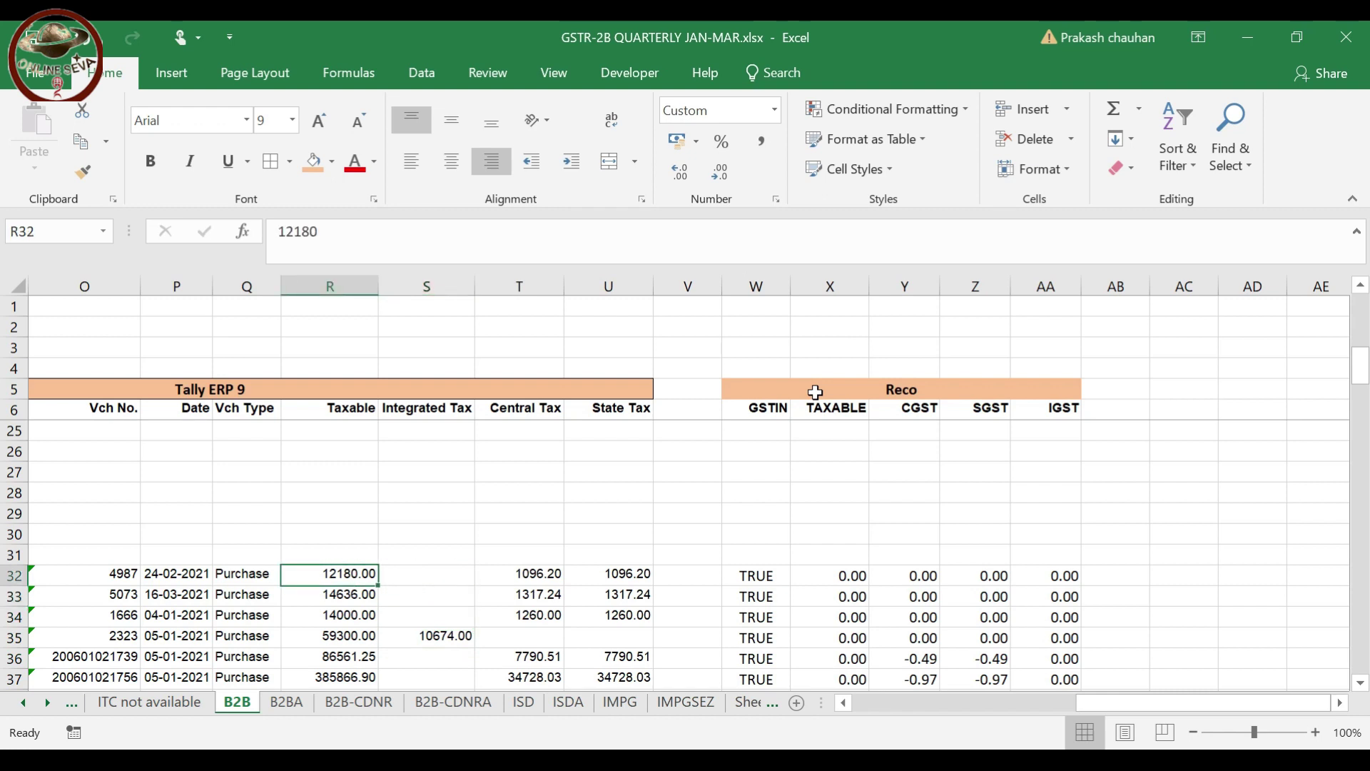
# Check the Tally taxable column sums to 75,19,683.81, matching the row-136 totals, then switch windows
pyautogui.hotkey('ctrl', 'shift', 'Down')
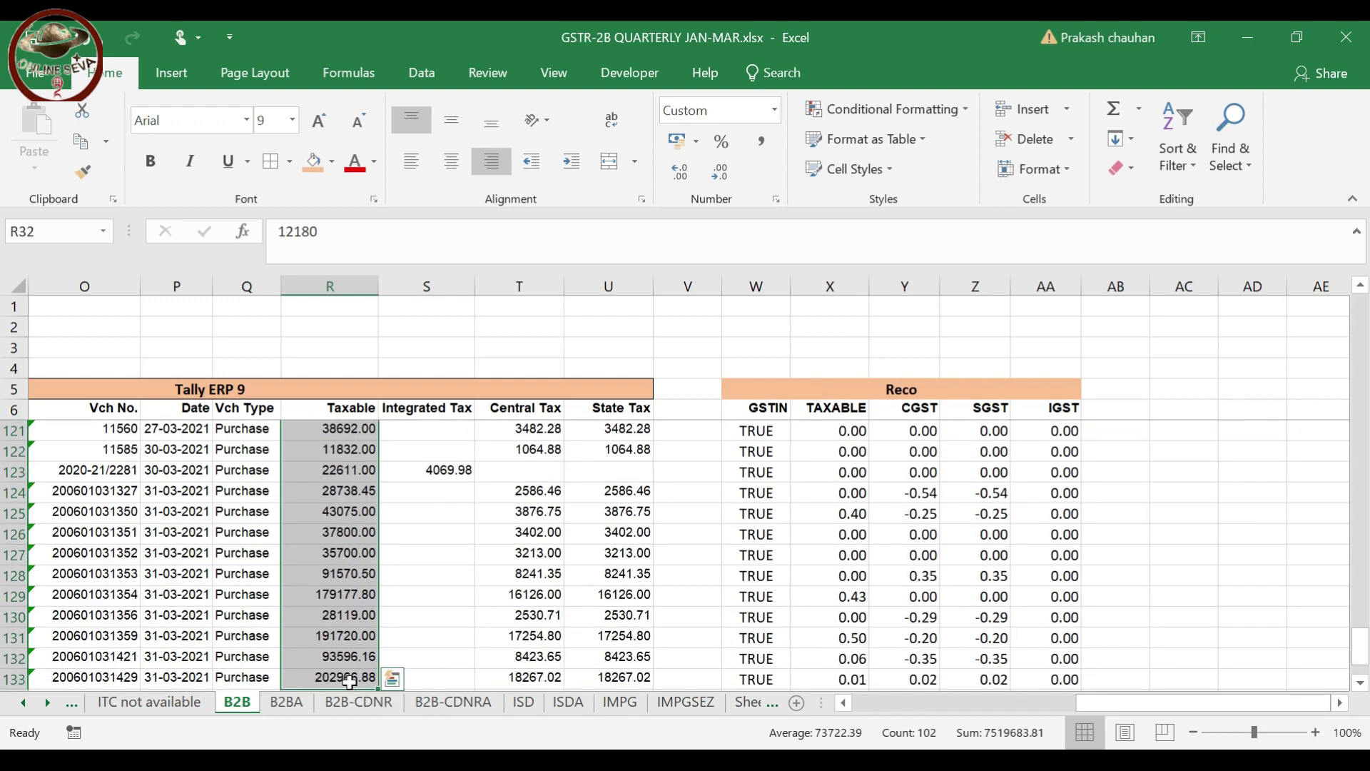
pyautogui.click(350, 681)
pyautogui.press('Down')
pyautogui.press('Down')
pyautogui.press('Down')
pyautogui.press('Down')
pyautogui.press('Down')
pyautogui.press('Up')
pyautogui.press('Up')
pyautogui.press('Right')
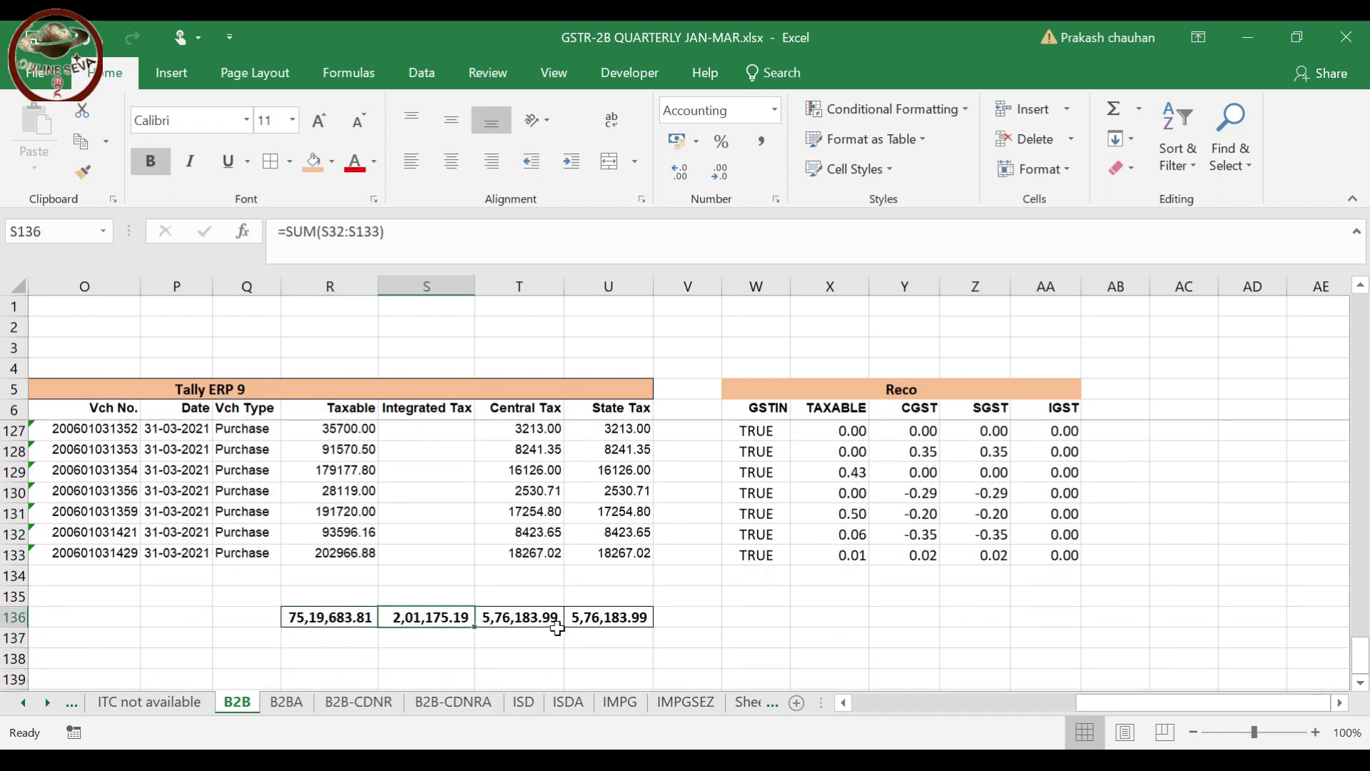
pyautogui.press('Right')
pyautogui.press('Right')
pyautogui.press('Left')
pyautogui.press('Left')
pyautogui.press('Left')
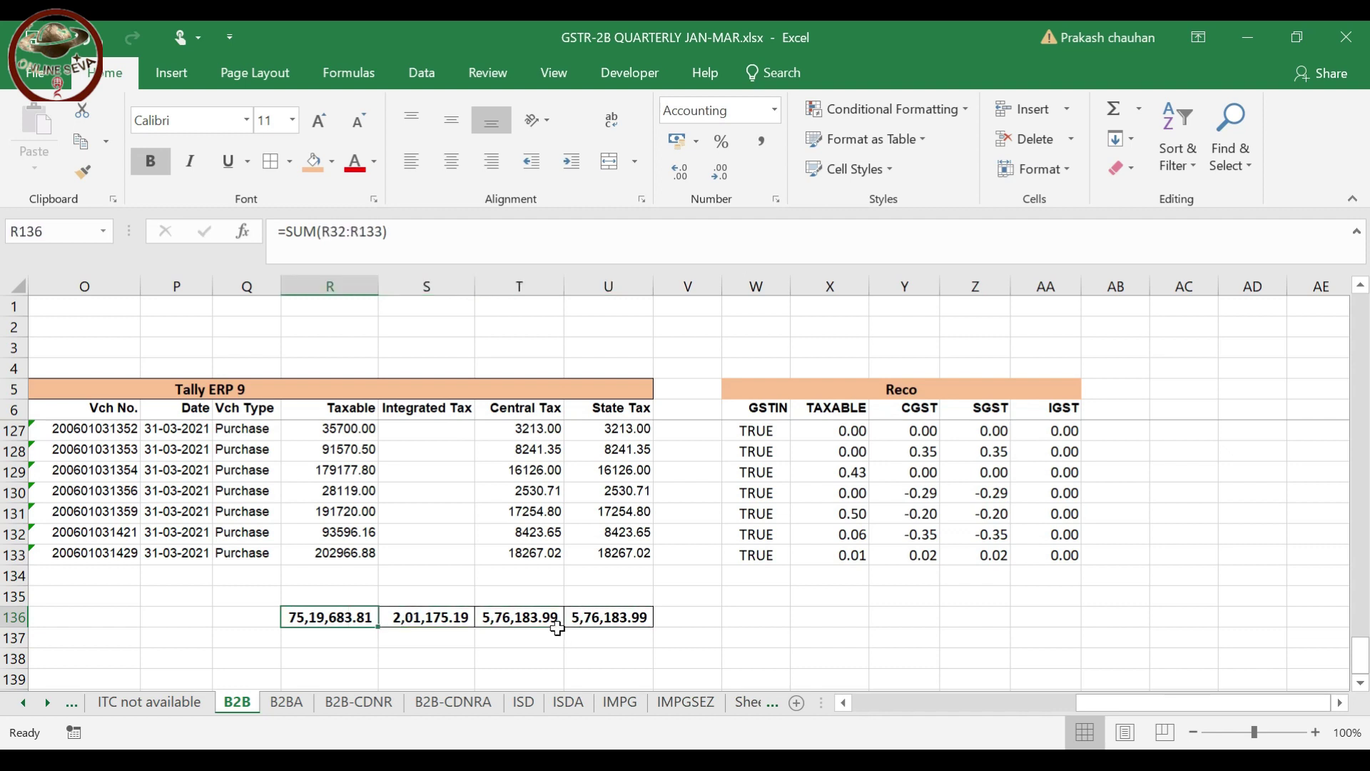
pyautogui.hotkey('alt', 'Tab')
pyautogui.hotkey('alt', 'Tab')
pyautogui.press('Tab')
pyautogui.press('Tab')
pyautogui.press('Tab')
pyautogui.press('Tab')
pyautogui.press('Tab')
pyautogui.press('Tab')
# Enter 2,01,175.19 as the All other ITC integrated tax on the portal
pyautogui.click(1132, 251)
pyautogui.scroll(-5, 954, 495)
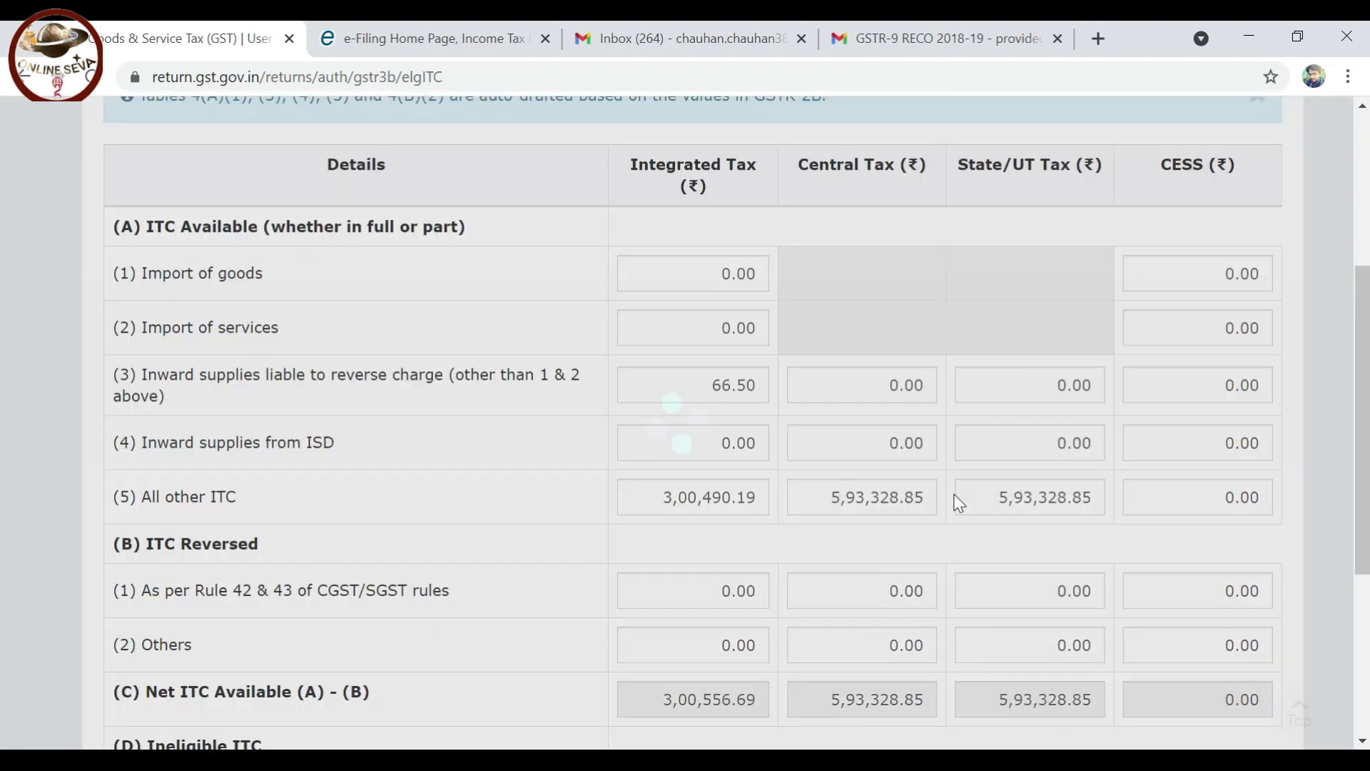
pyautogui.scroll(-2, 954, 495)
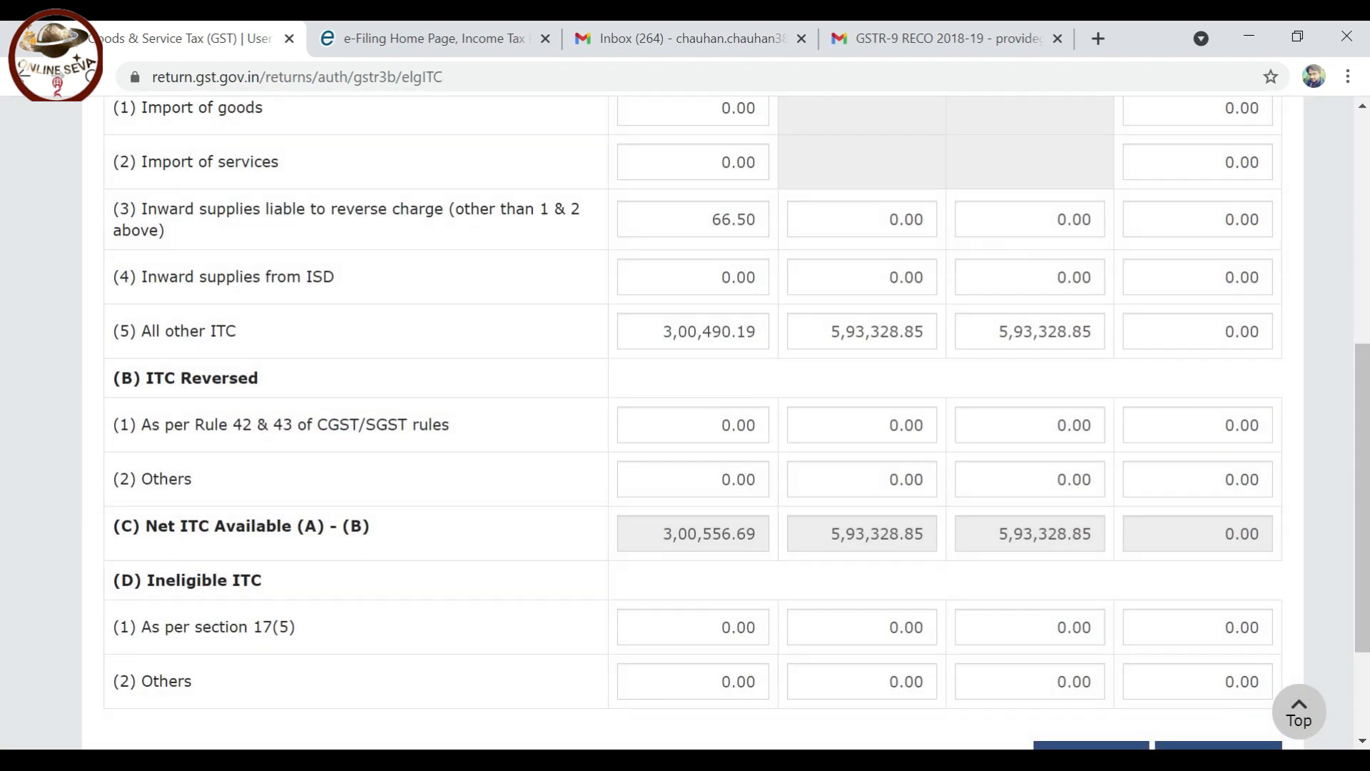
pyautogui.click(763, 332)
pyautogui.press('BackSpace')
pyautogui.press('BackSpace')
pyautogui.press('BackSpace')
pyautogui.press('BackSpace')
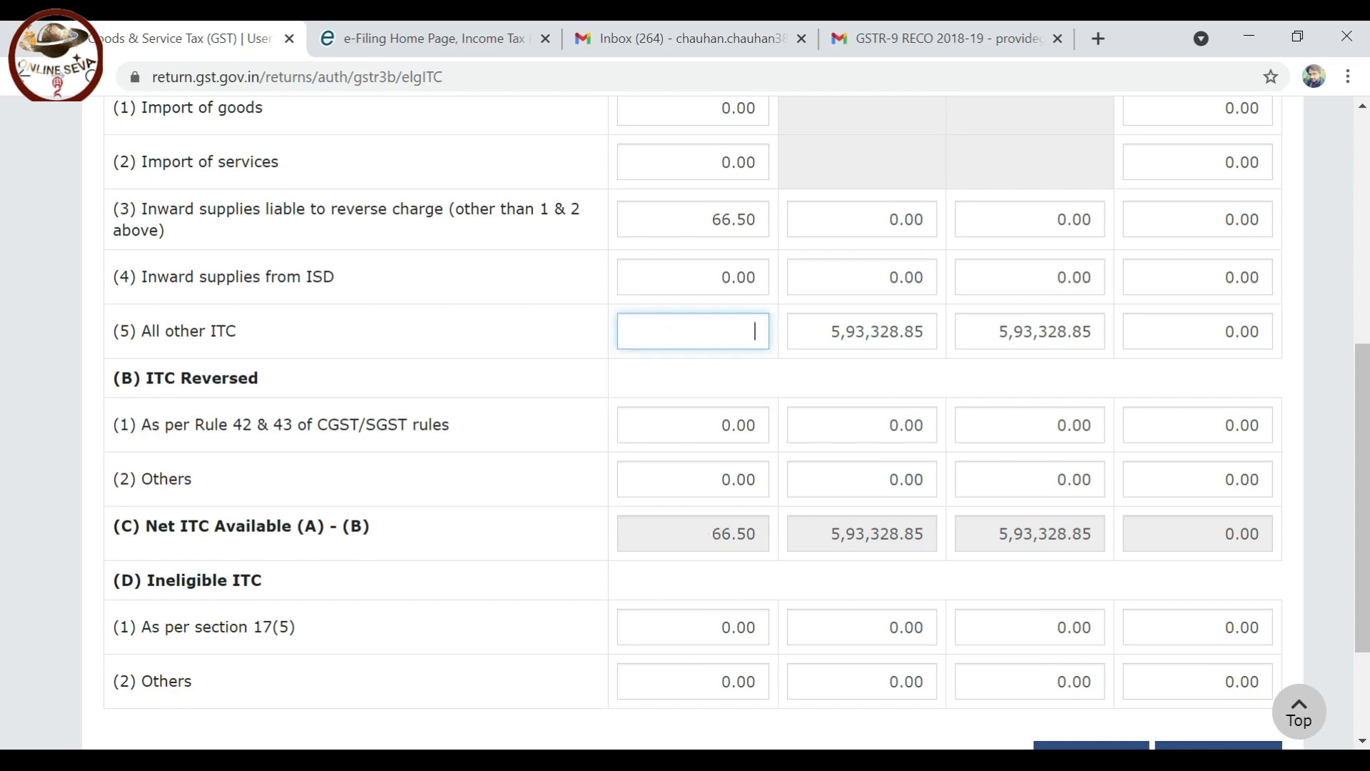
pyautogui.hotkey('alt', 'Tab')
pyautogui.hotkey('alt', 'Tab')
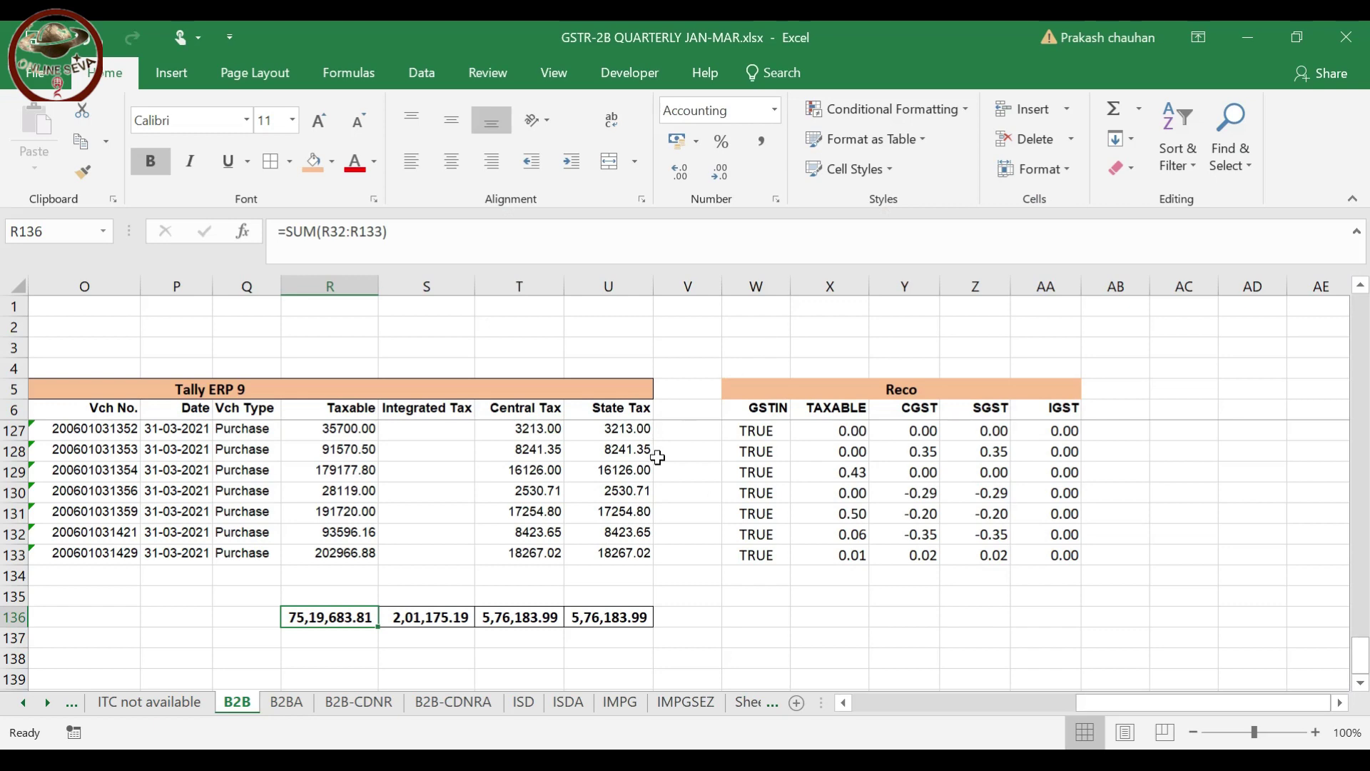
pyautogui.hotkey('alt', 'Tab')
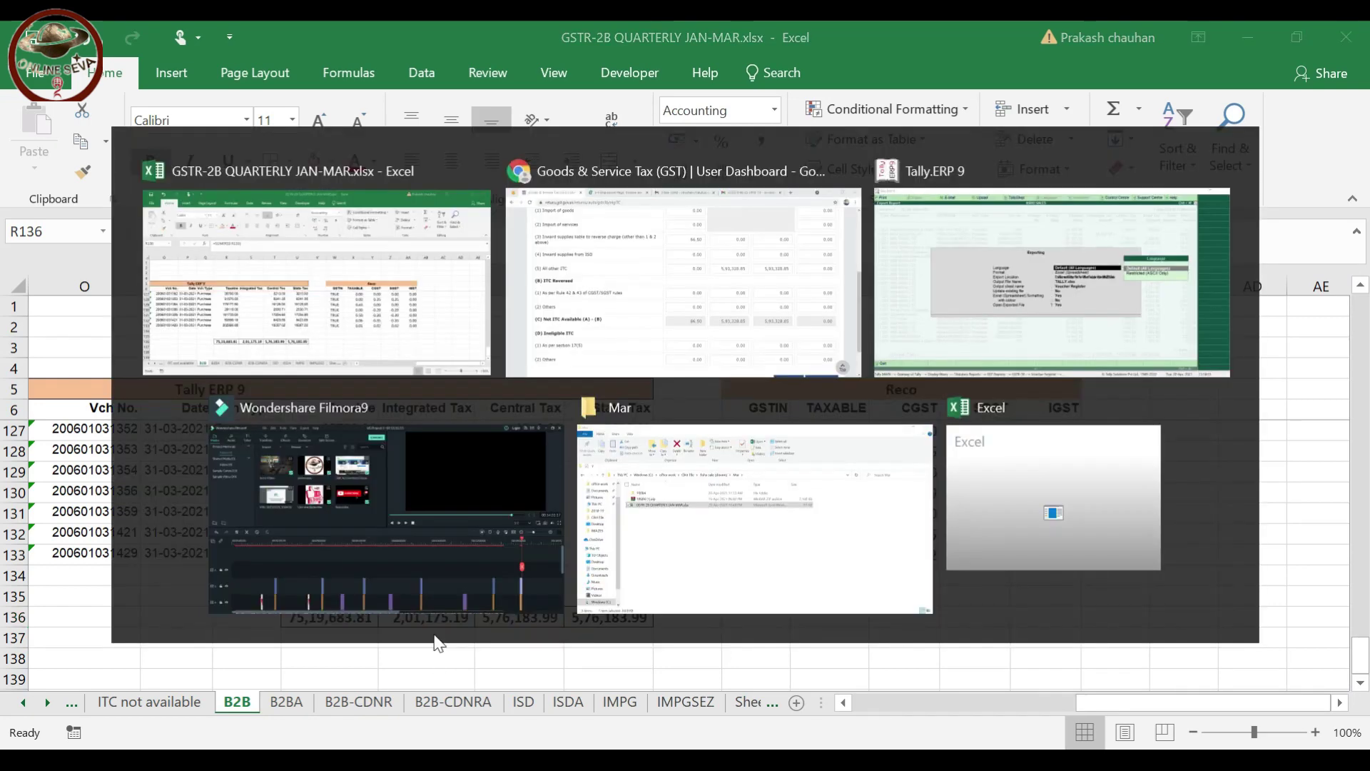
pyautogui.write('2')
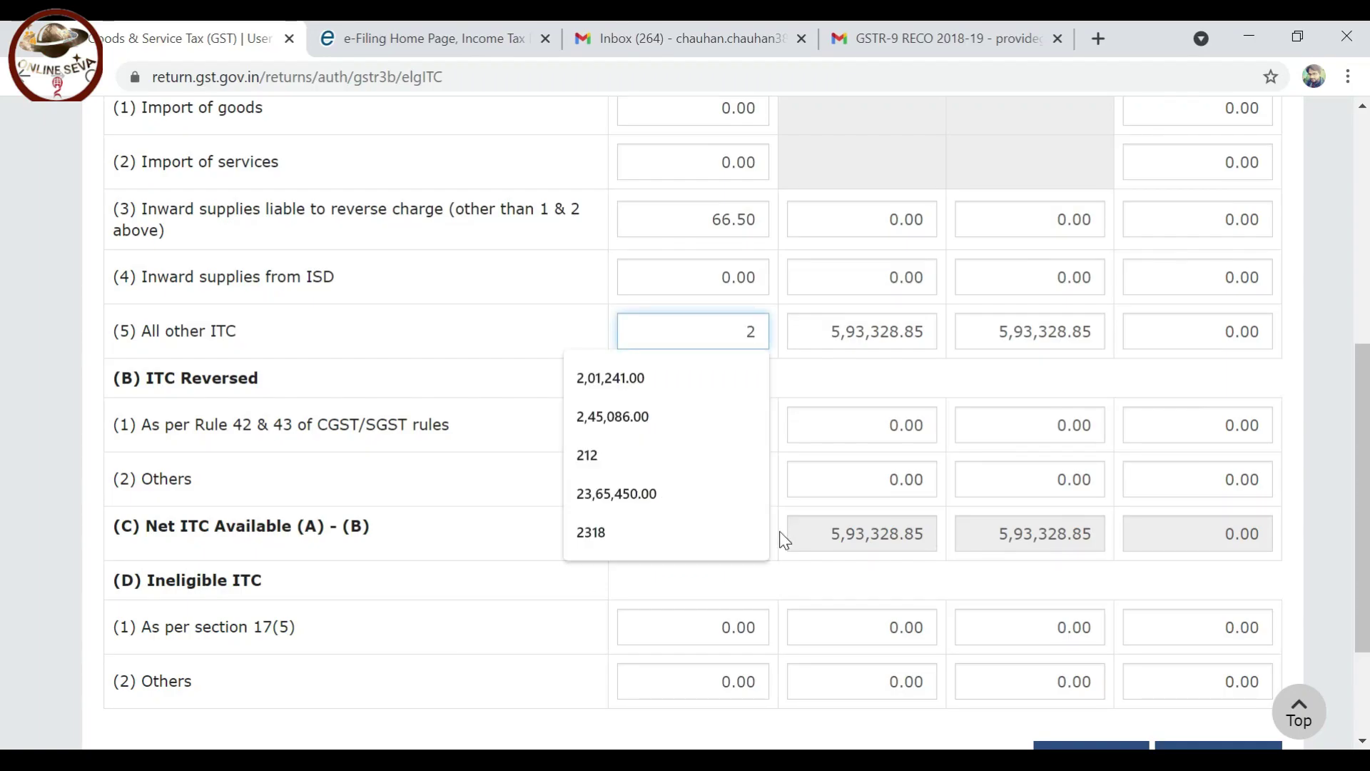
pyautogui.write(',01,175.19')
pyautogui.click(802, 368)
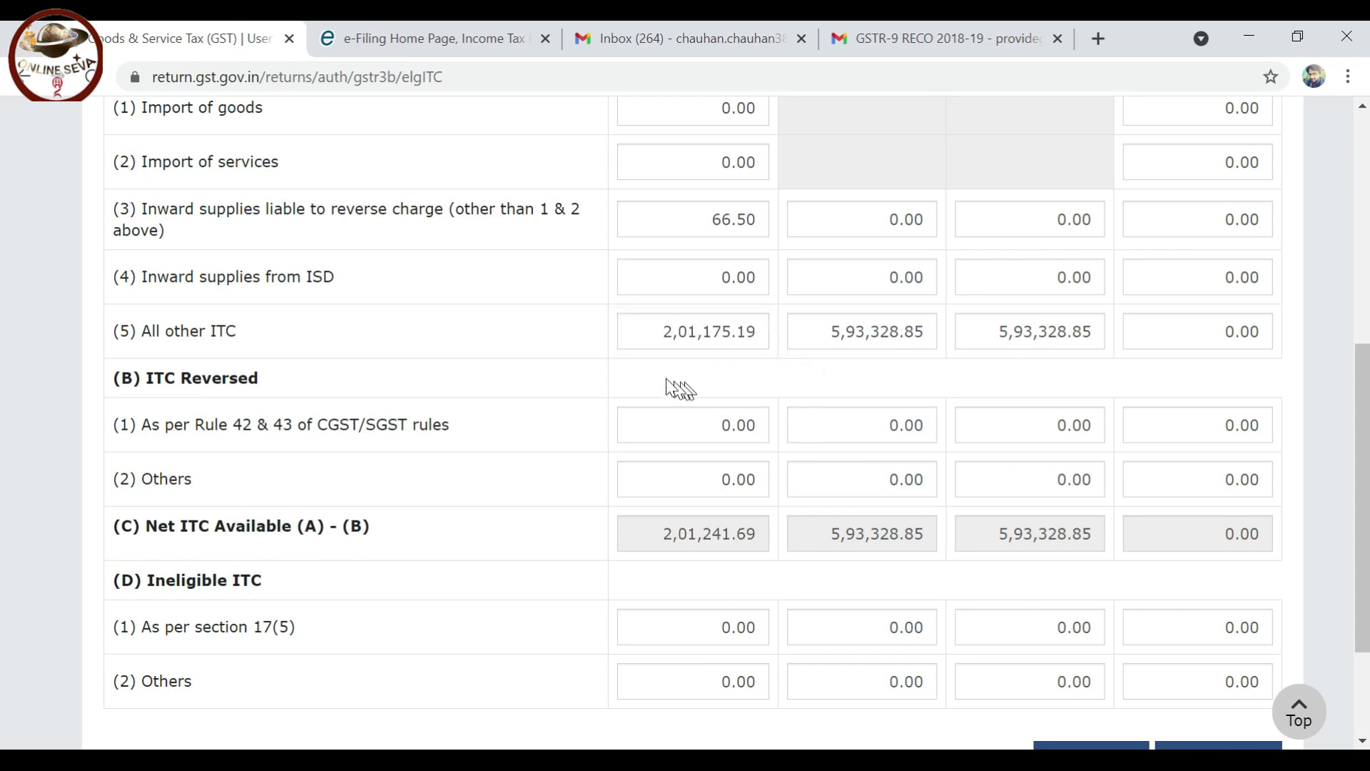
# Enter 5,76,183.99 as the All other ITC central tax, checked against Excel cell T136
pyautogui.hotkey('alt', 'Tab')
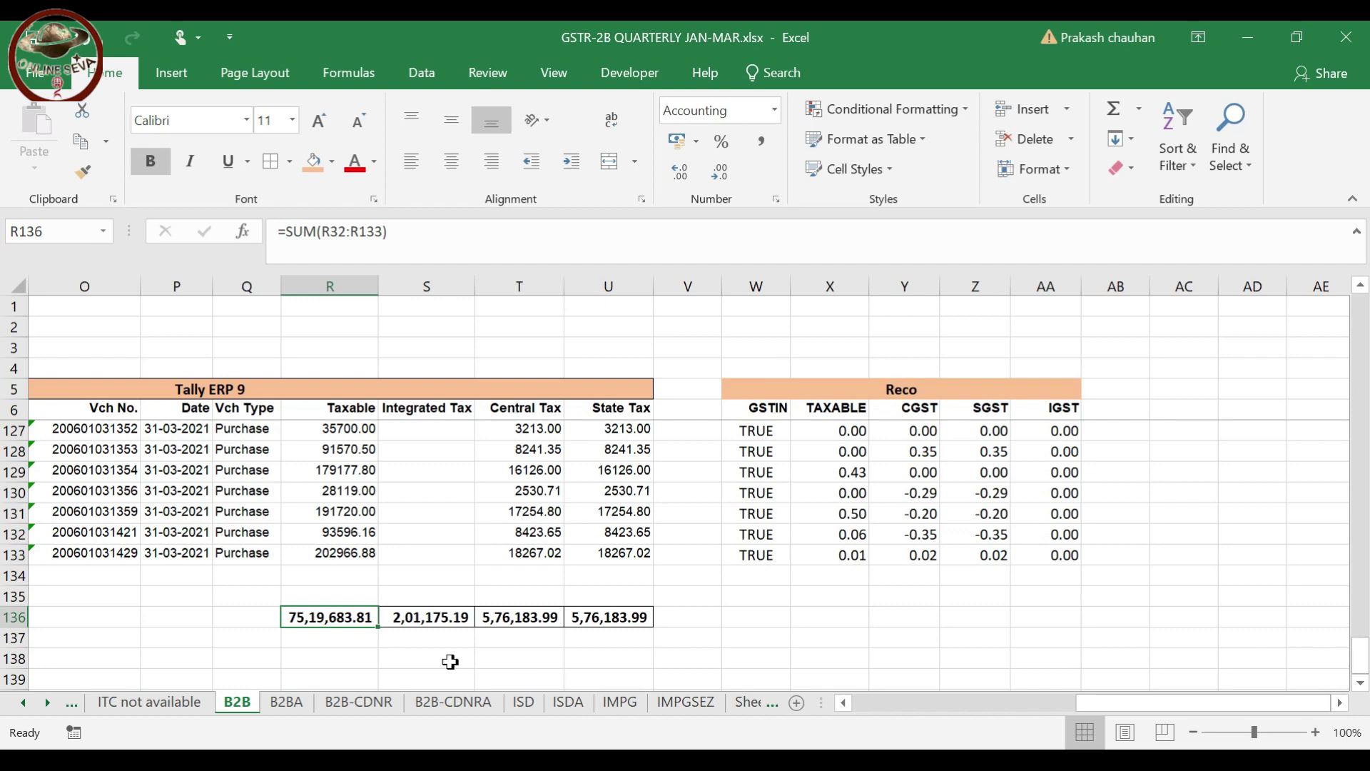
pyautogui.click(516, 620)
pyautogui.hotkey('alt', 'Tab')
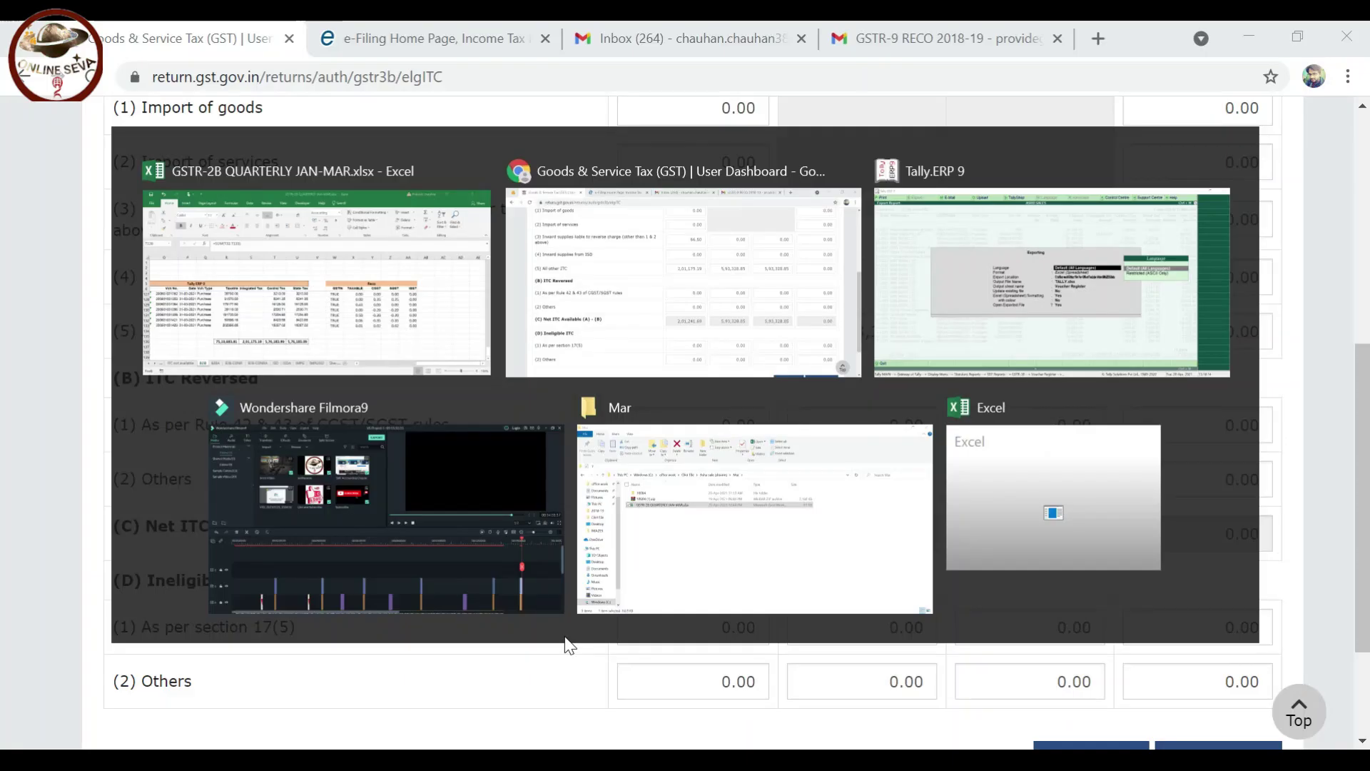
pyautogui.click(862, 331)
pyautogui.press('BackSpace')
pyautogui.press('BackSpace')
pyautogui.press('BackSpace')
pyautogui.press('BackSpace')
pyautogui.press('BackSpace')
pyautogui.press('BackSpace')
pyautogui.press('BackSpace')
pyautogui.press('BackSpace')
pyautogui.press('BackSpace')
pyautogui.write('576183')
pyautogui.click(949, 375)
pyautogui.hotkey('alt', 'Tab')
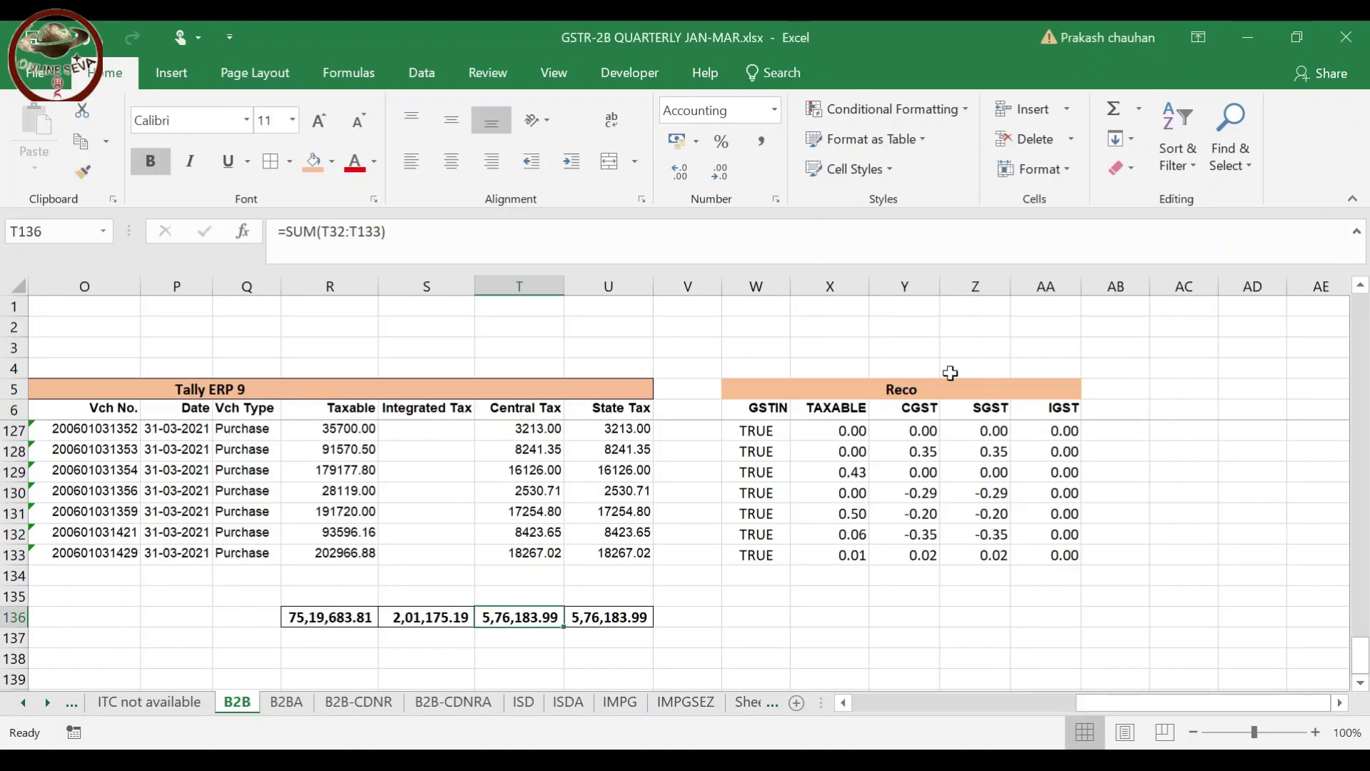
pyautogui.hotkey('alt', 'Tab')
pyautogui.click(921, 332)
pyautogui.press('BackSpace')
pyautogui.press('BackSpace')
pyautogui.write('99')
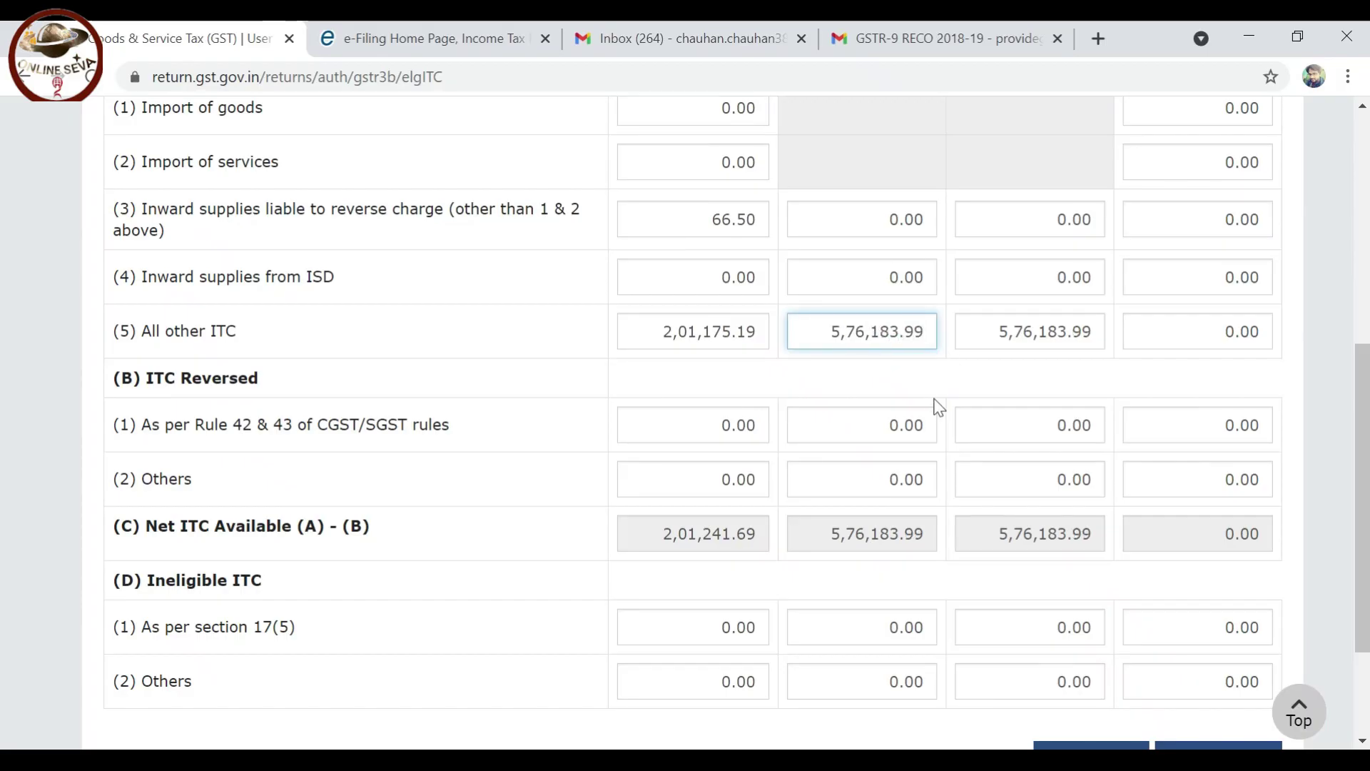
pyautogui.click(937, 404)
# Compare the totals with the workbook and confirm the Eligible ITC table 4 entries
pyautogui.hotkey('alt', 'Tab')
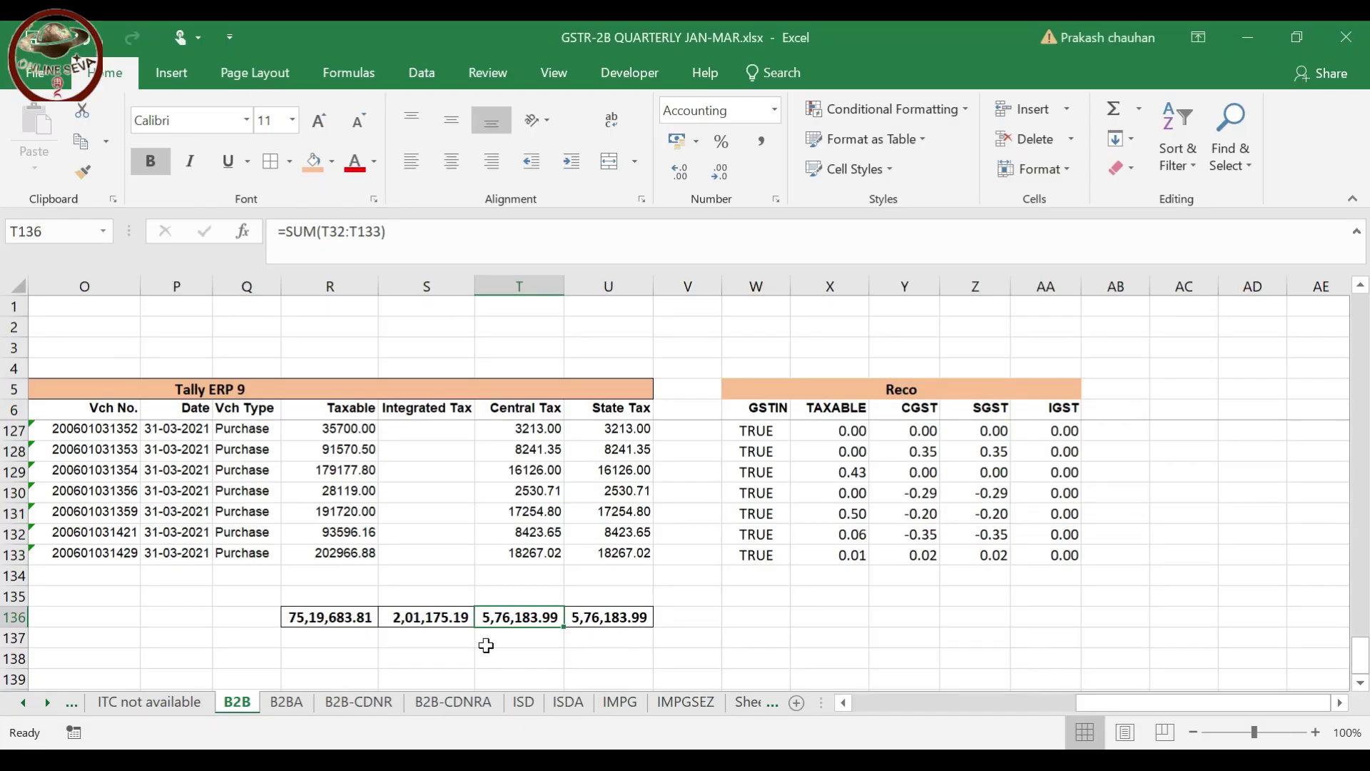
pyautogui.hotkey('alt', 'Tab')
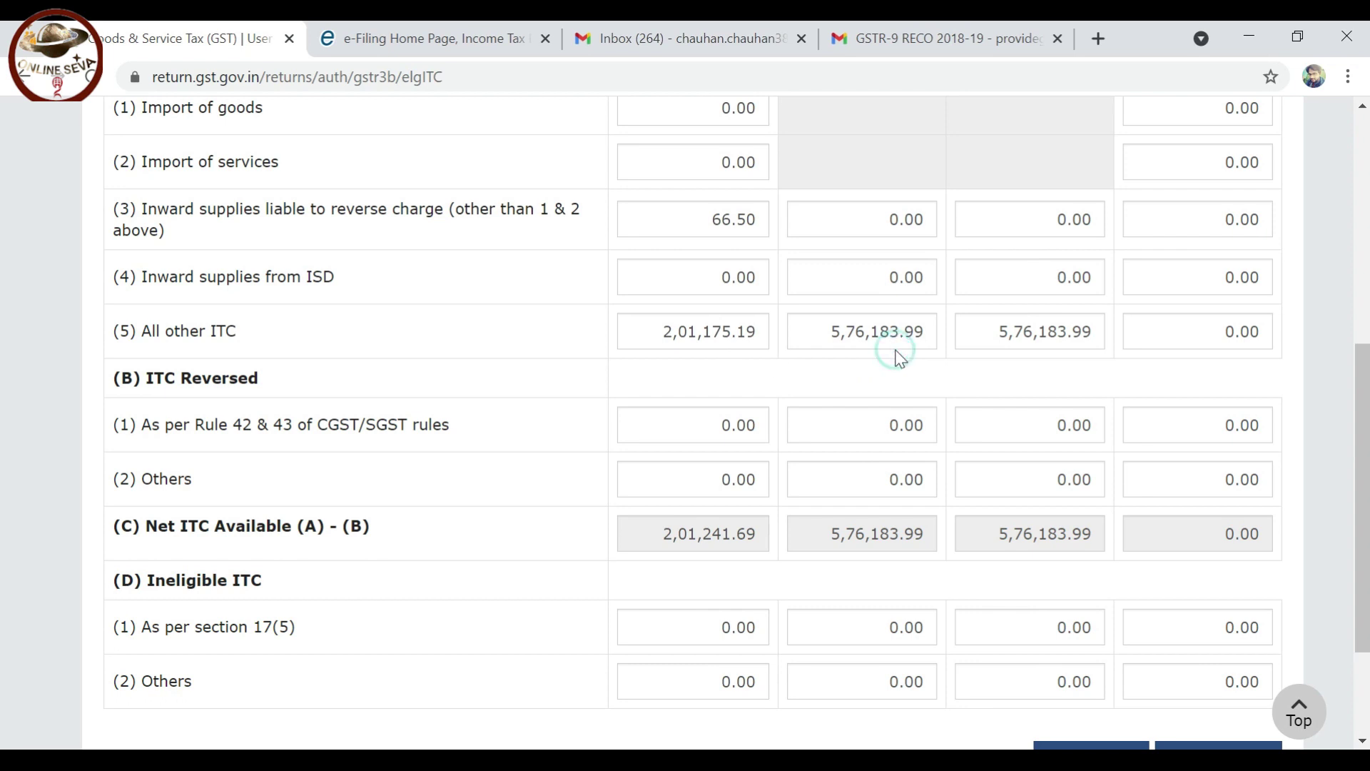
pyautogui.scroll(-3, 896, 357)
pyautogui.click(1221, 590)
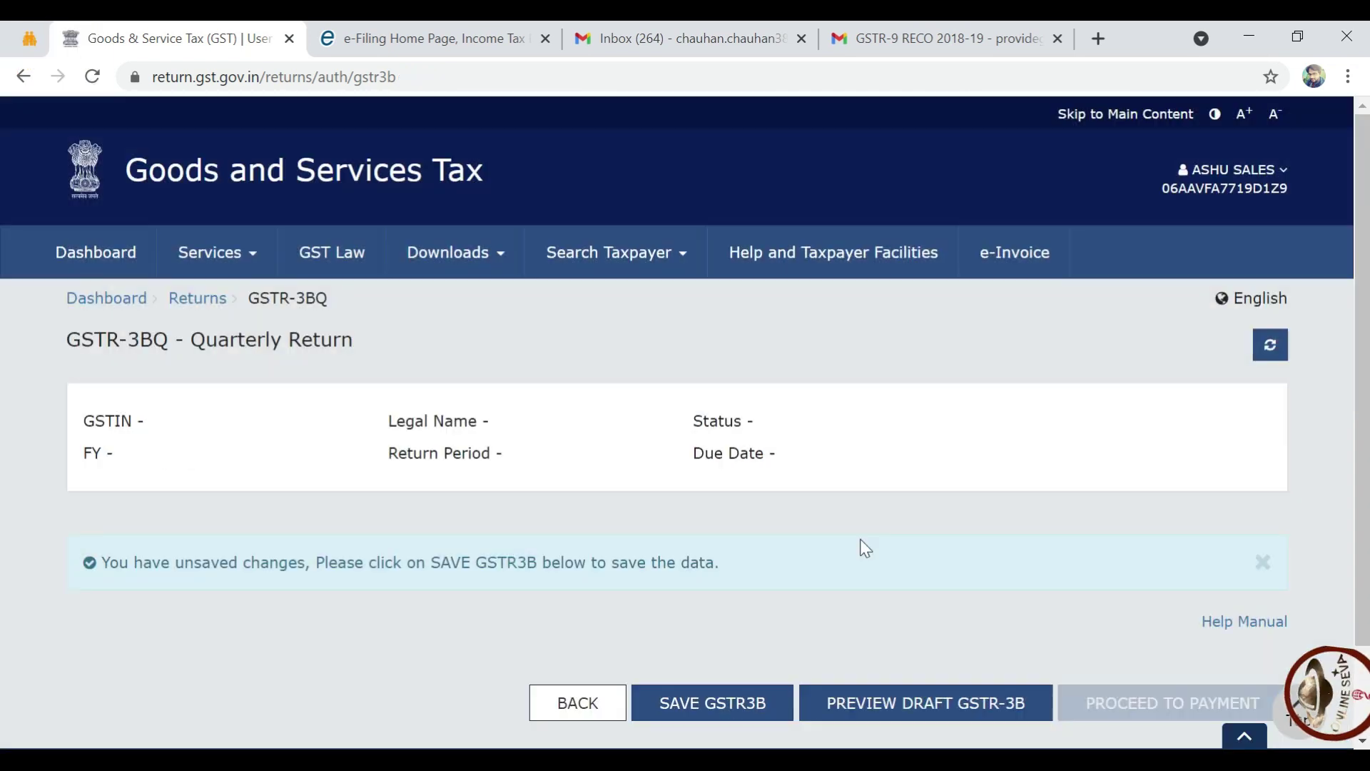
# Dismiss the system-generated summary notice and save GSTR-3B, then go back to the Excel workbook
pyautogui.scroll(-2, 860, 540)
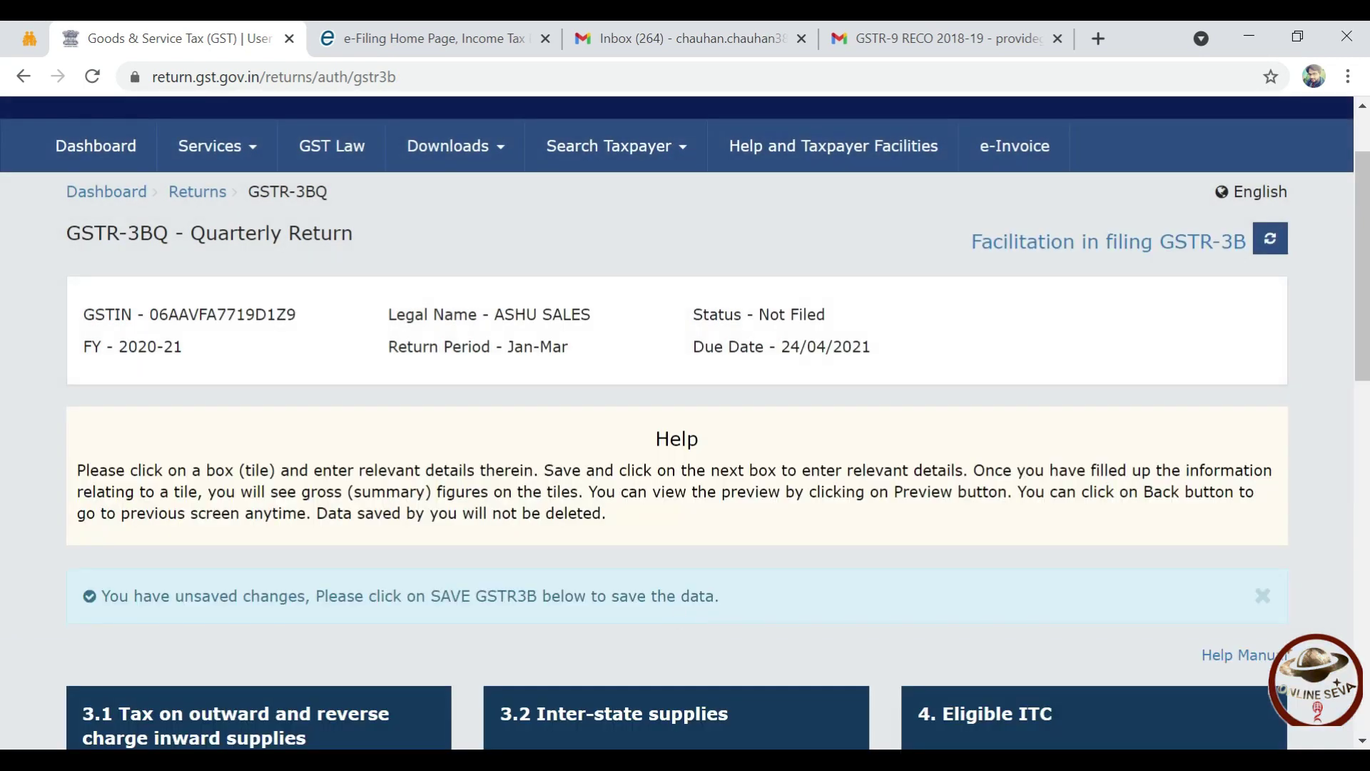
pyautogui.scroll(-2, 673, 610)
pyautogui.scroll(-4, 674, 610)
pyautogui.scroll(-1, 994, 443)
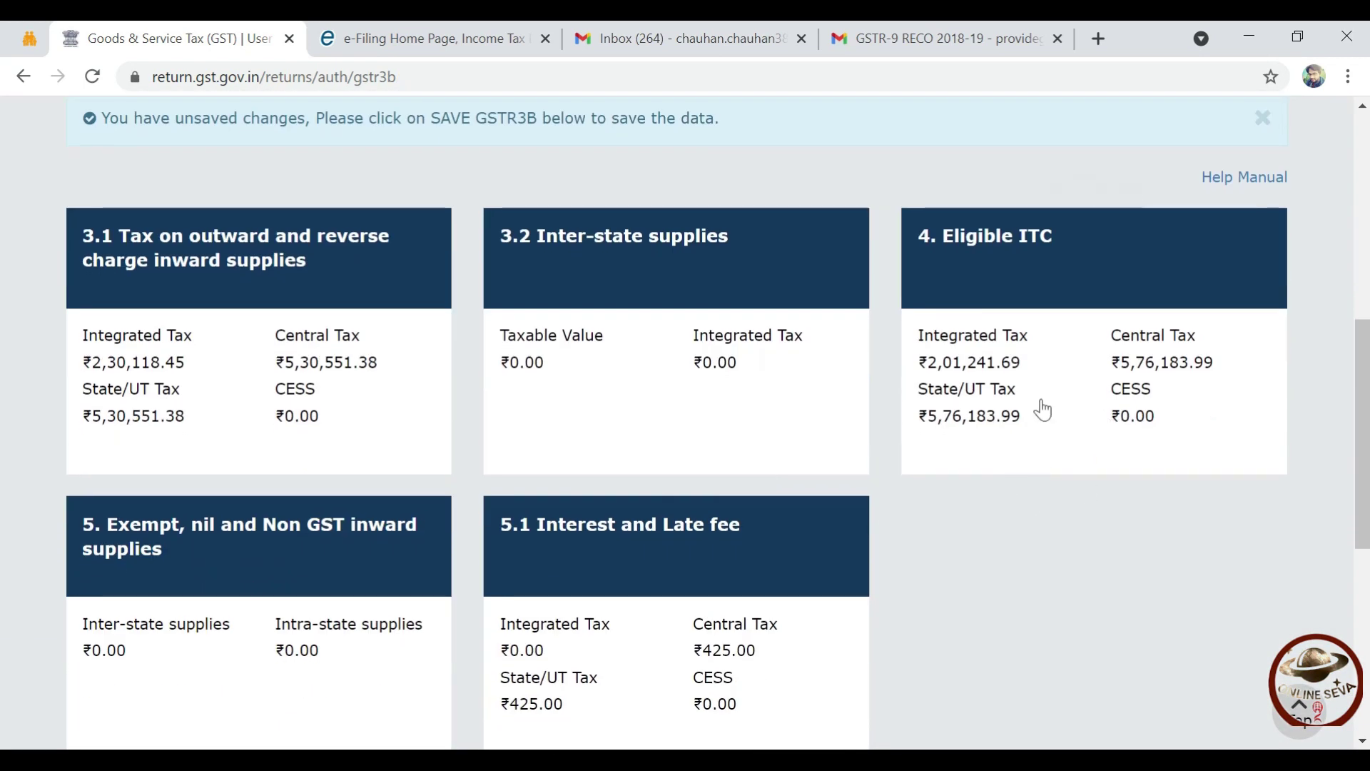
pyautogui.scroll(-3, 1020, 498)
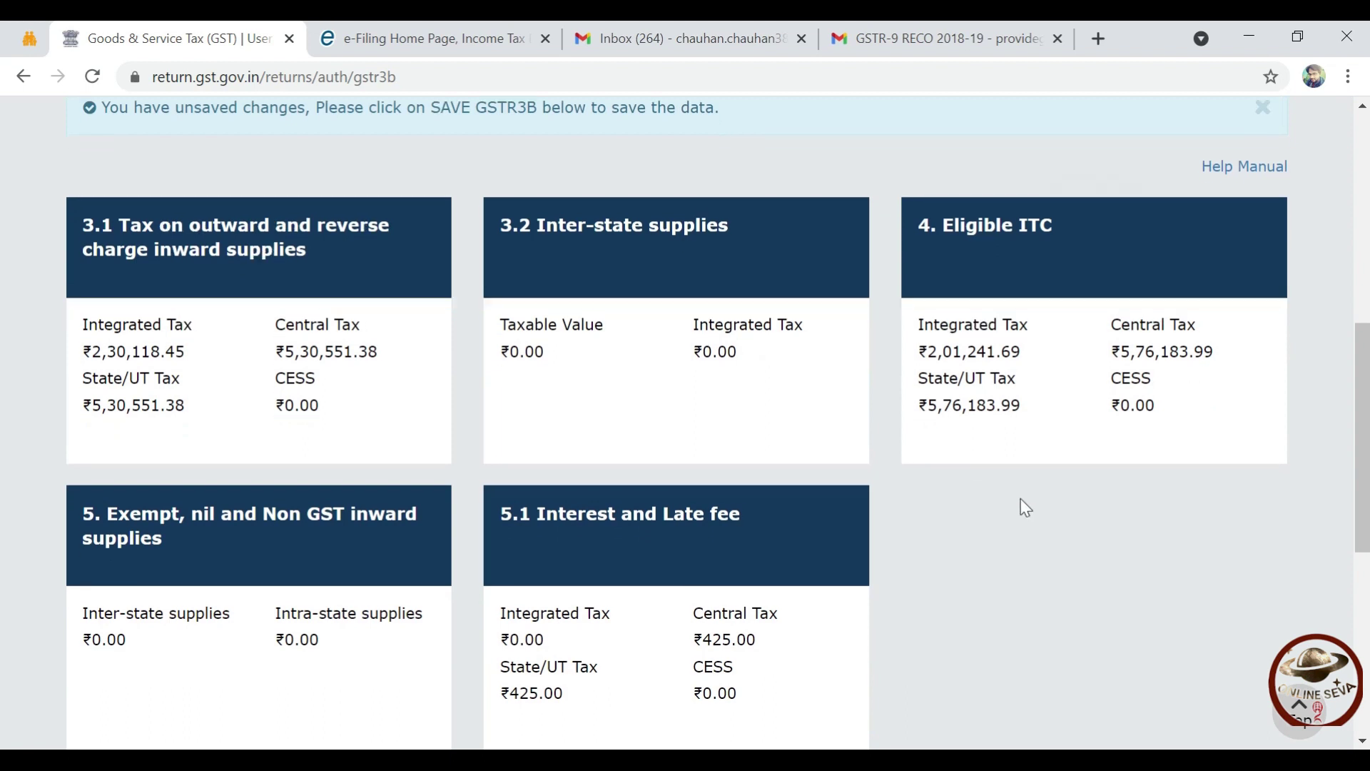
pyautogui.scroll(-4, 1021, 498)
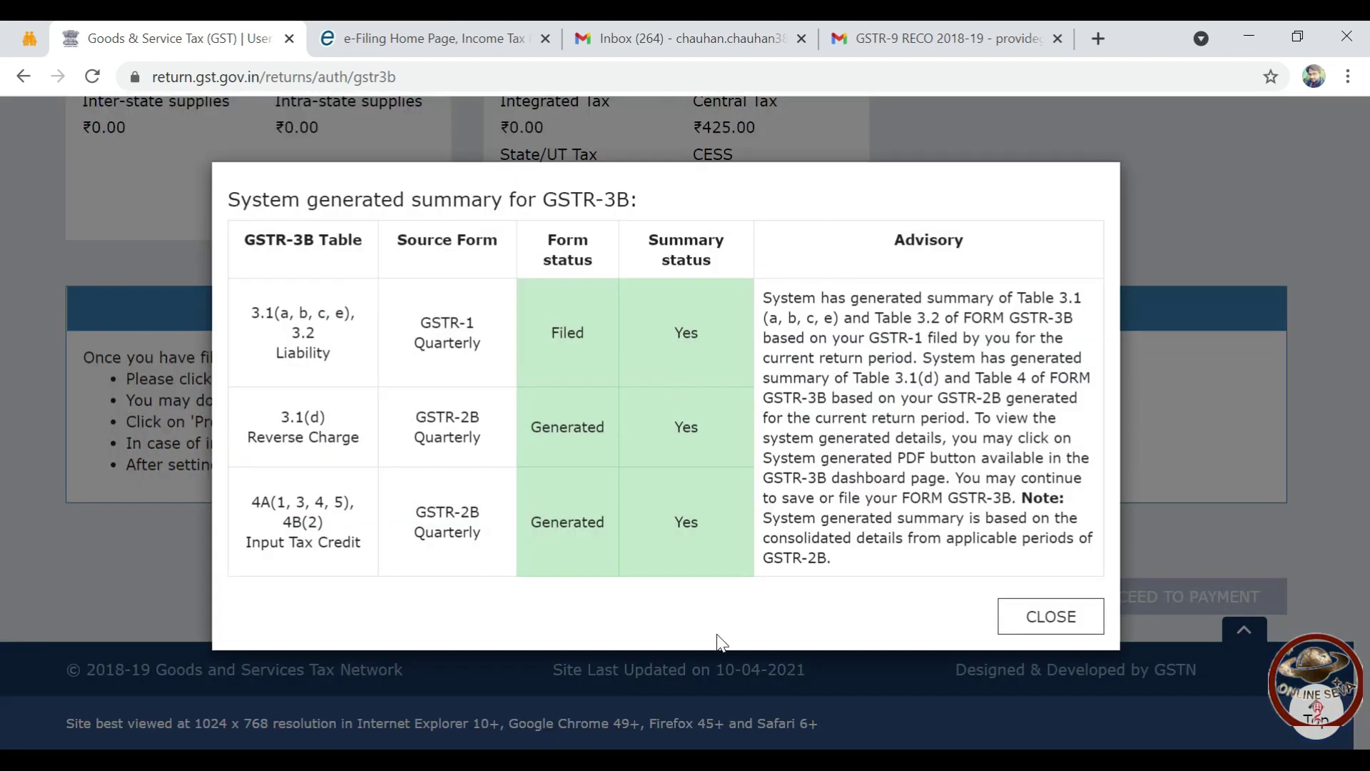
pyautogui.click(1032, 616)
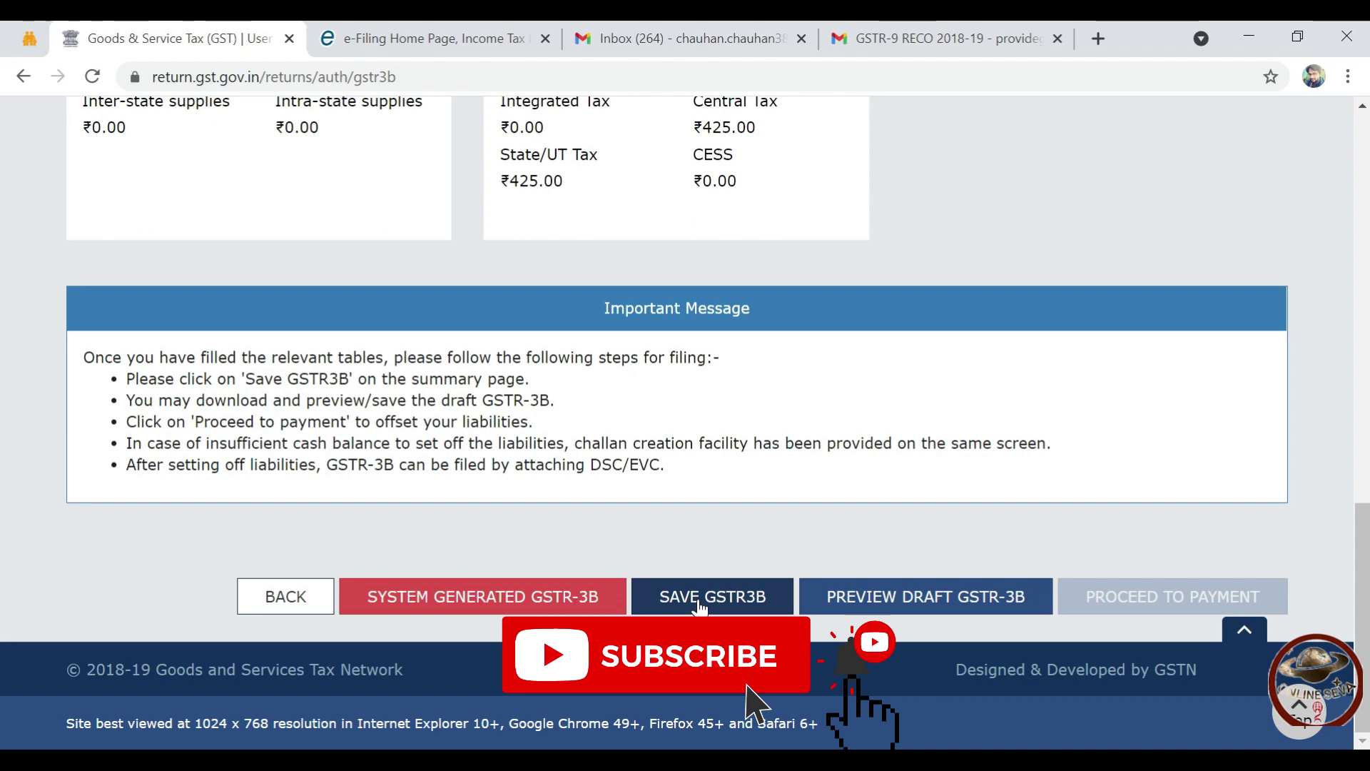
pyautogui.click(699, 605)
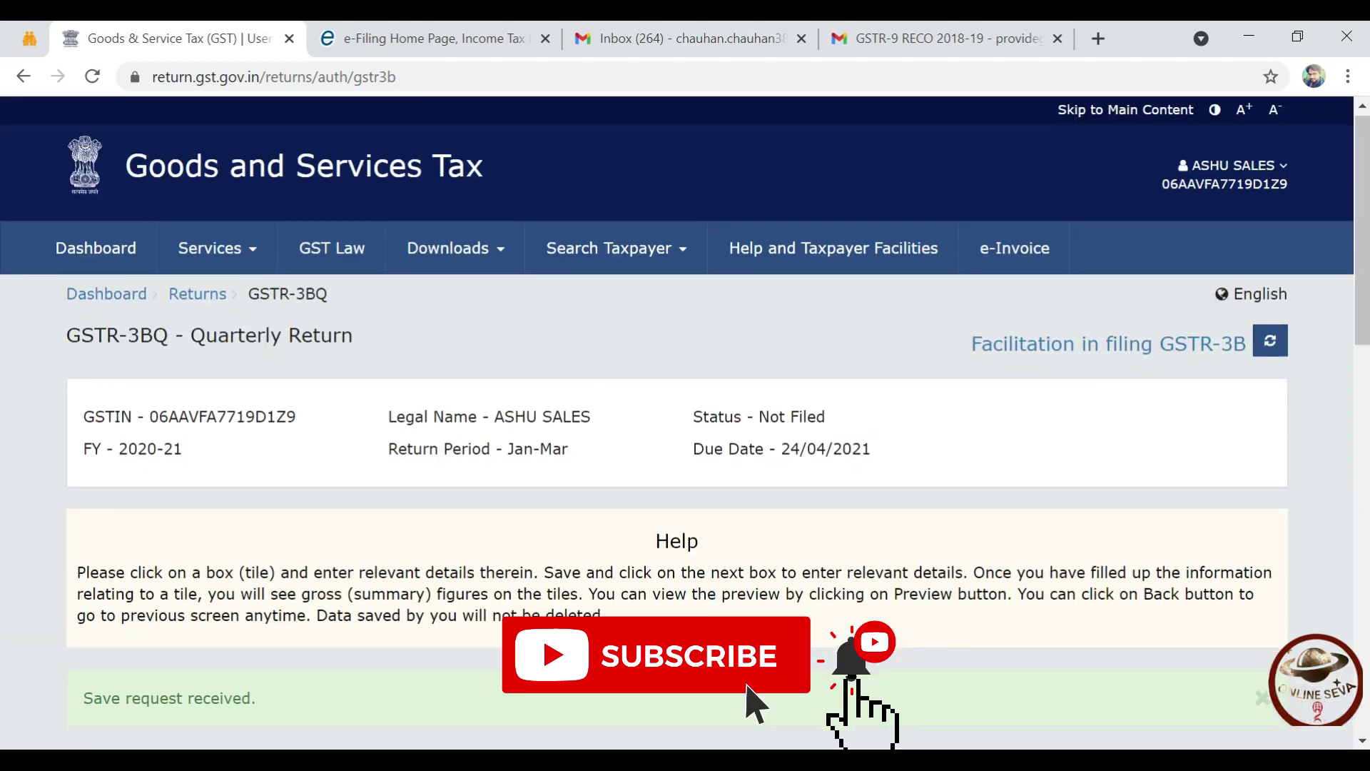
pyautogui.scroll(-5, 699, 605)
pyautogui.scroll(-4, 699, 605)
pyautogui.scroll(-5, 699, 605)
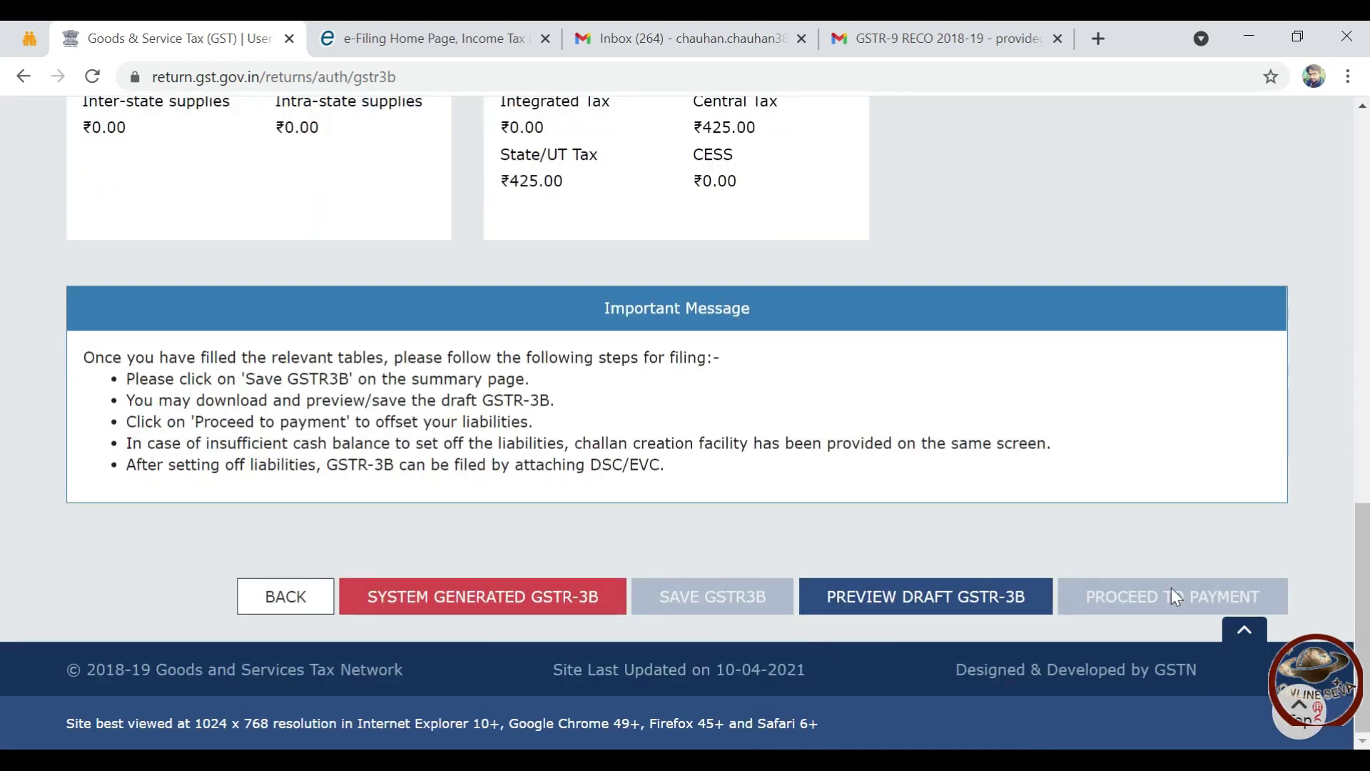
pyautogui.hotkey('alt', 'Tab')
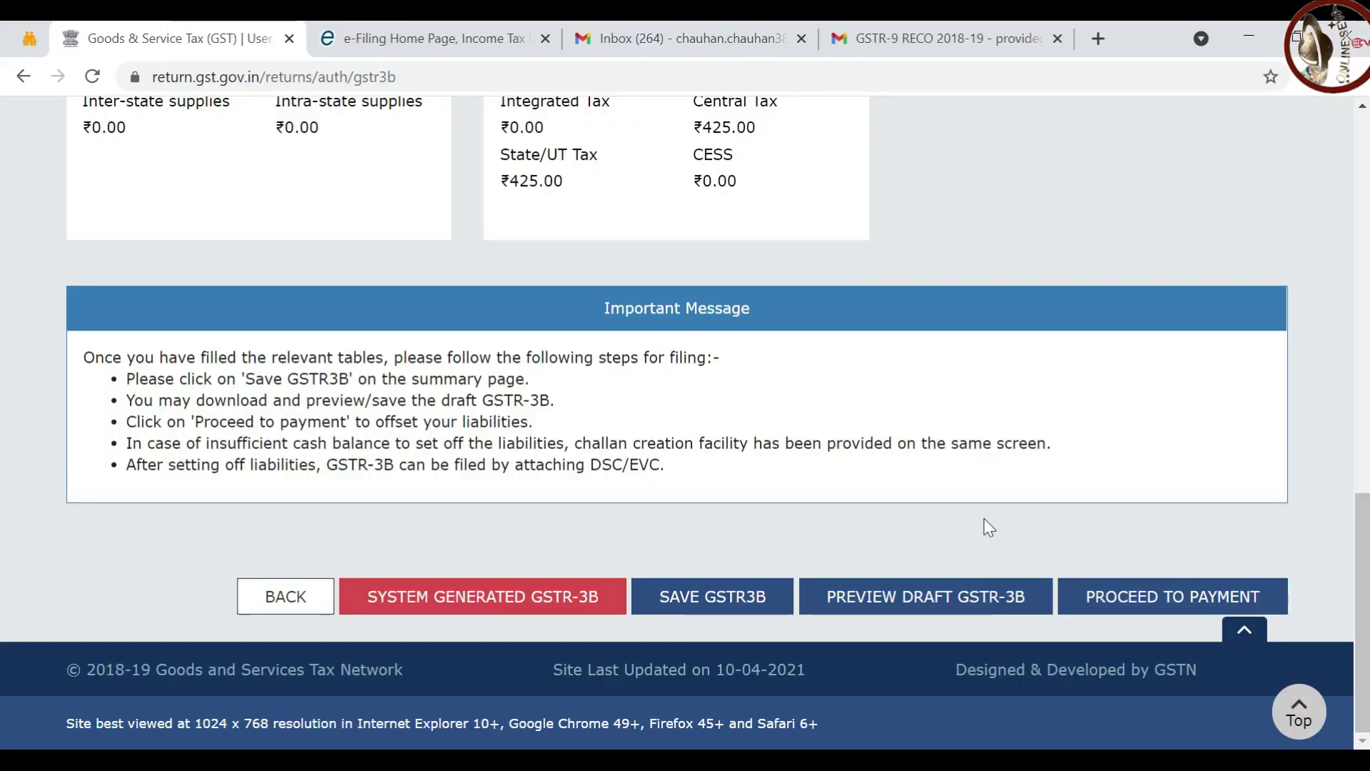
# Scroll back up through the saved GSTR-3BQ summary tiles
pyautogui.scroll(4, 988, 527)
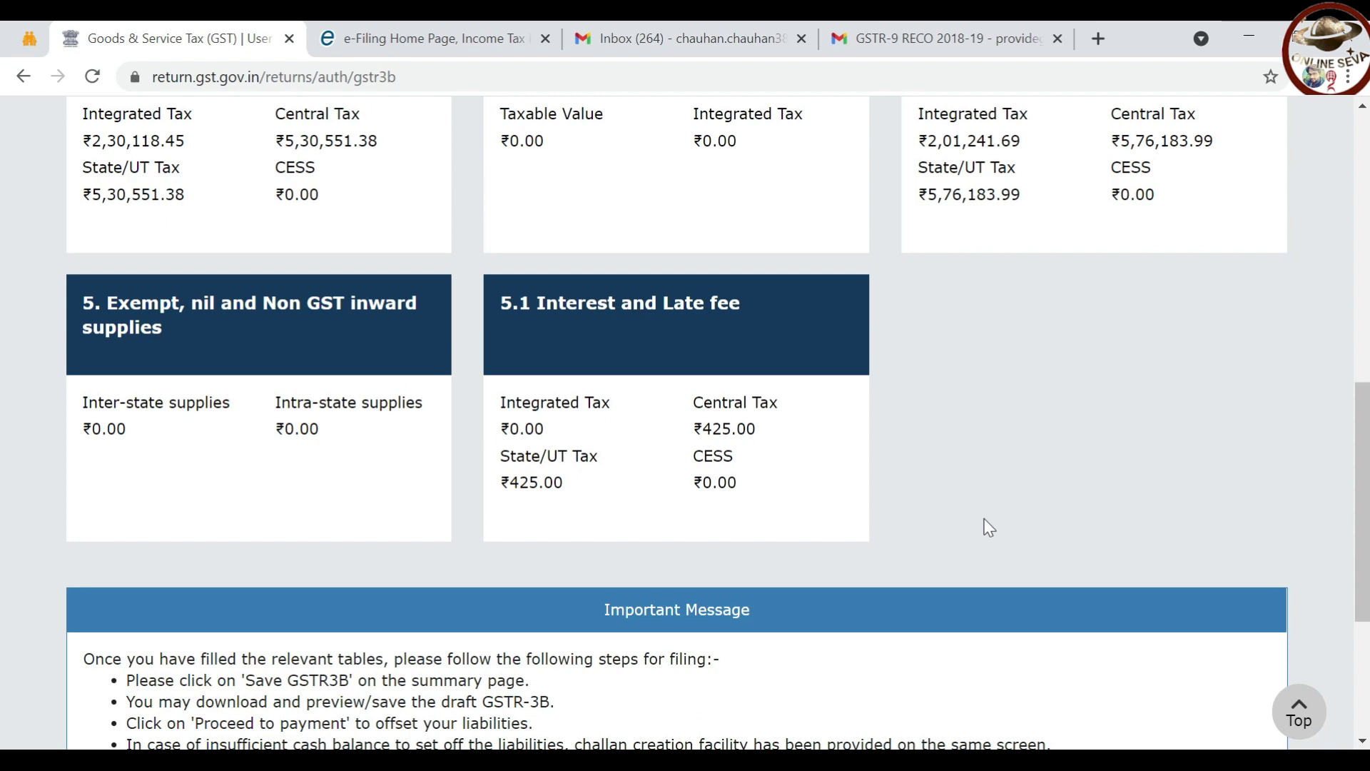
pyautogui.scroll(10, 988, 528)
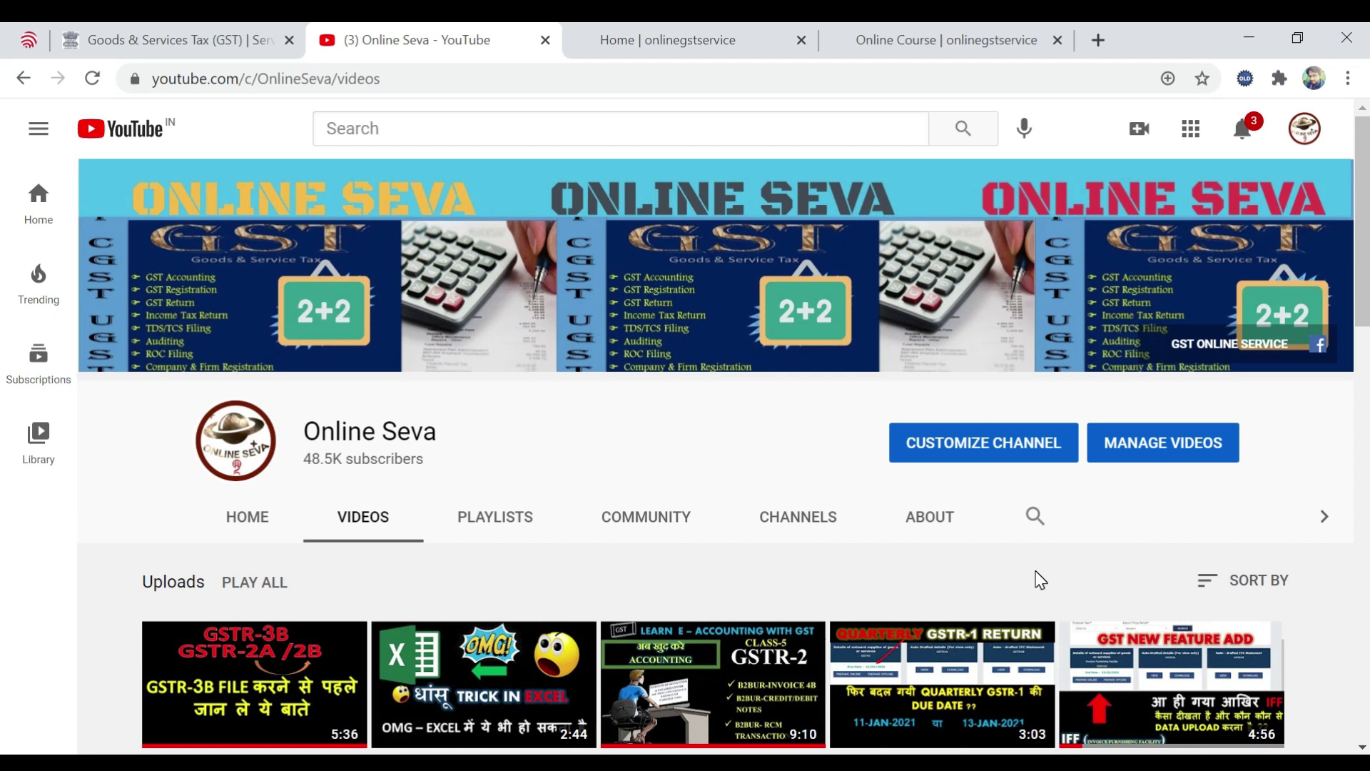
# Switch to the 'Home | onlinegstservice' browser tab
pyautogui.click(699, 42)
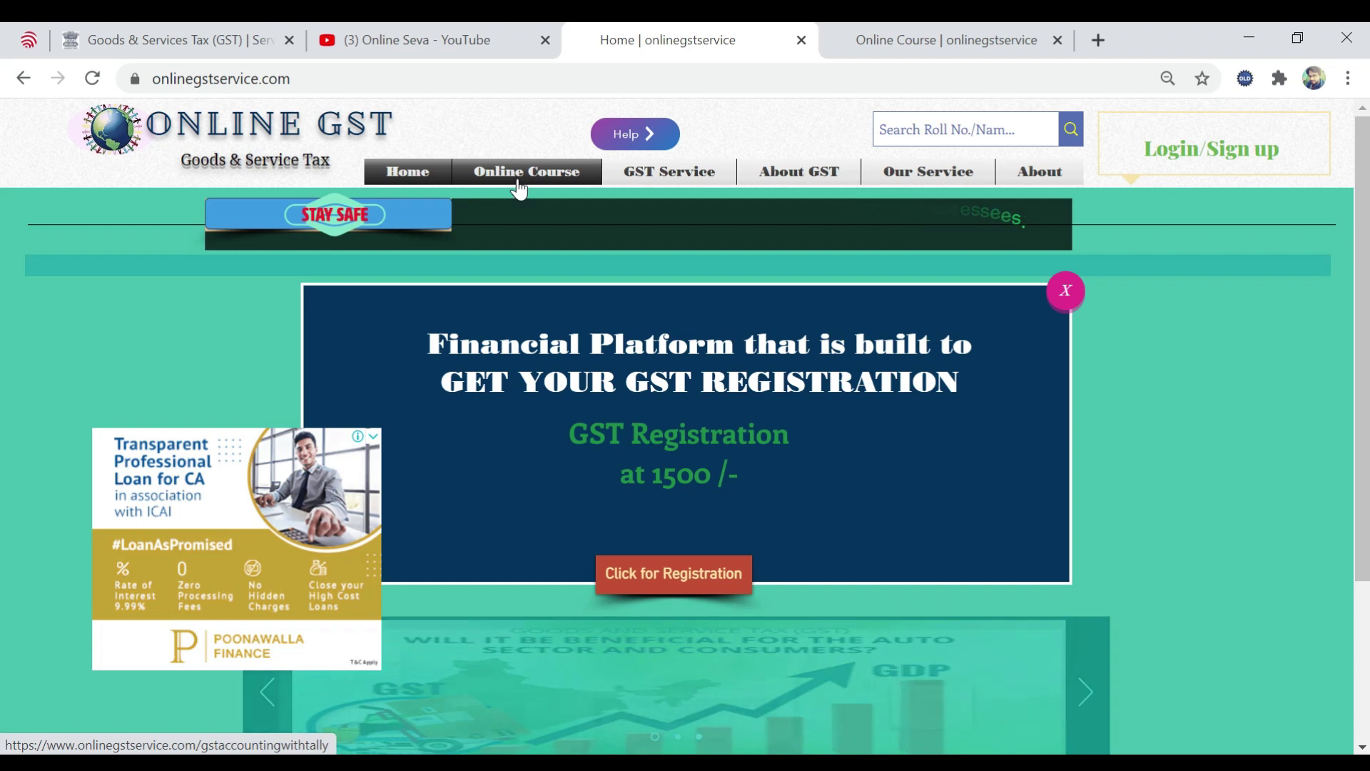
# Open the Online Course page and dismiss the Join for Student's sign-up popup
pyautogui.click(926, 36)
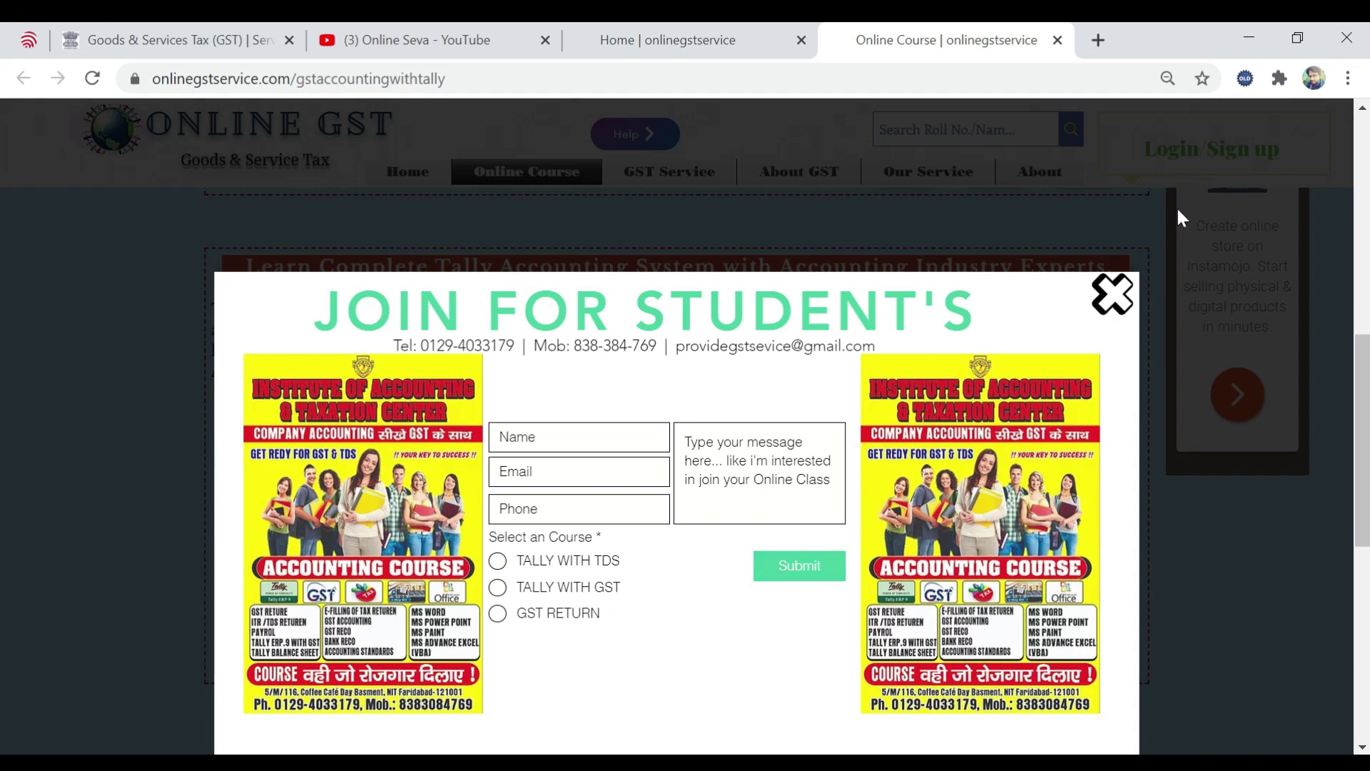
pyautogui.click(1118, 292)
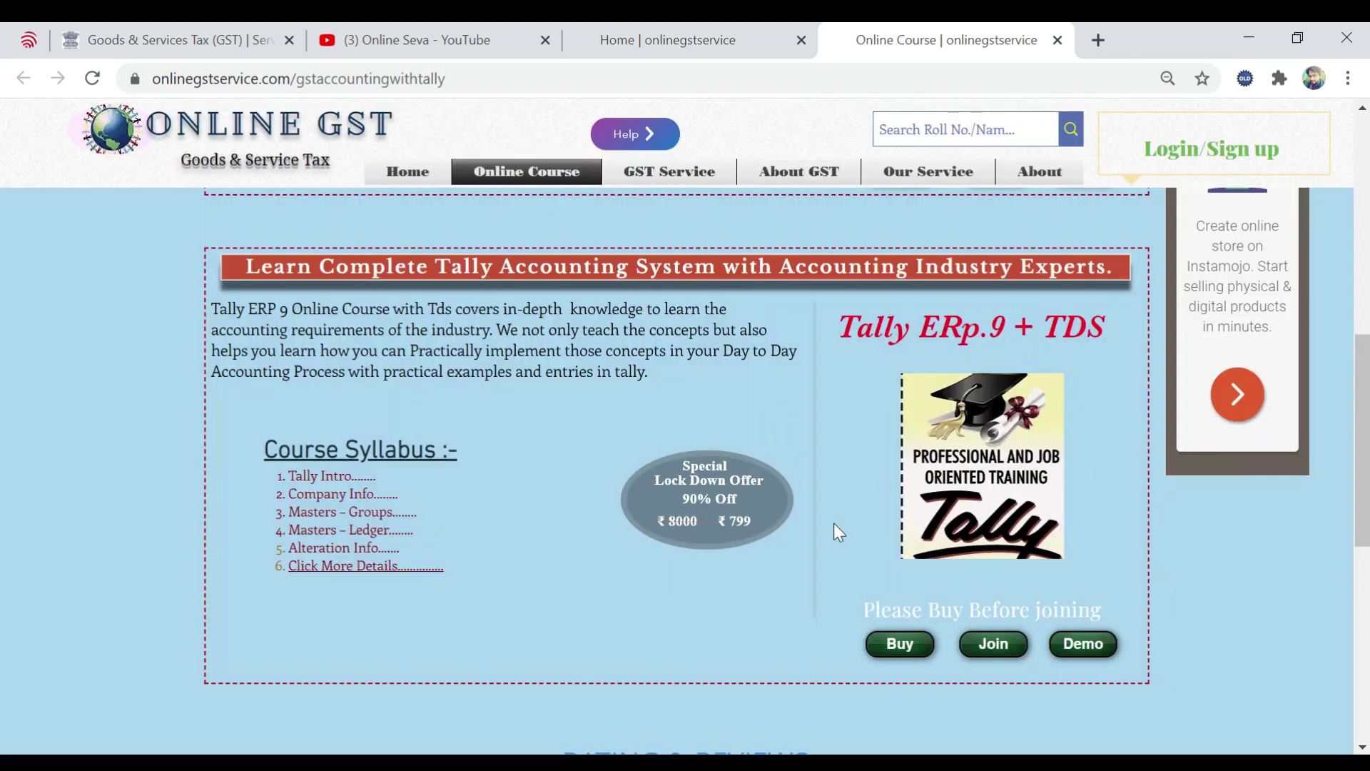
pyautogui.scroll(5, 833, 523)
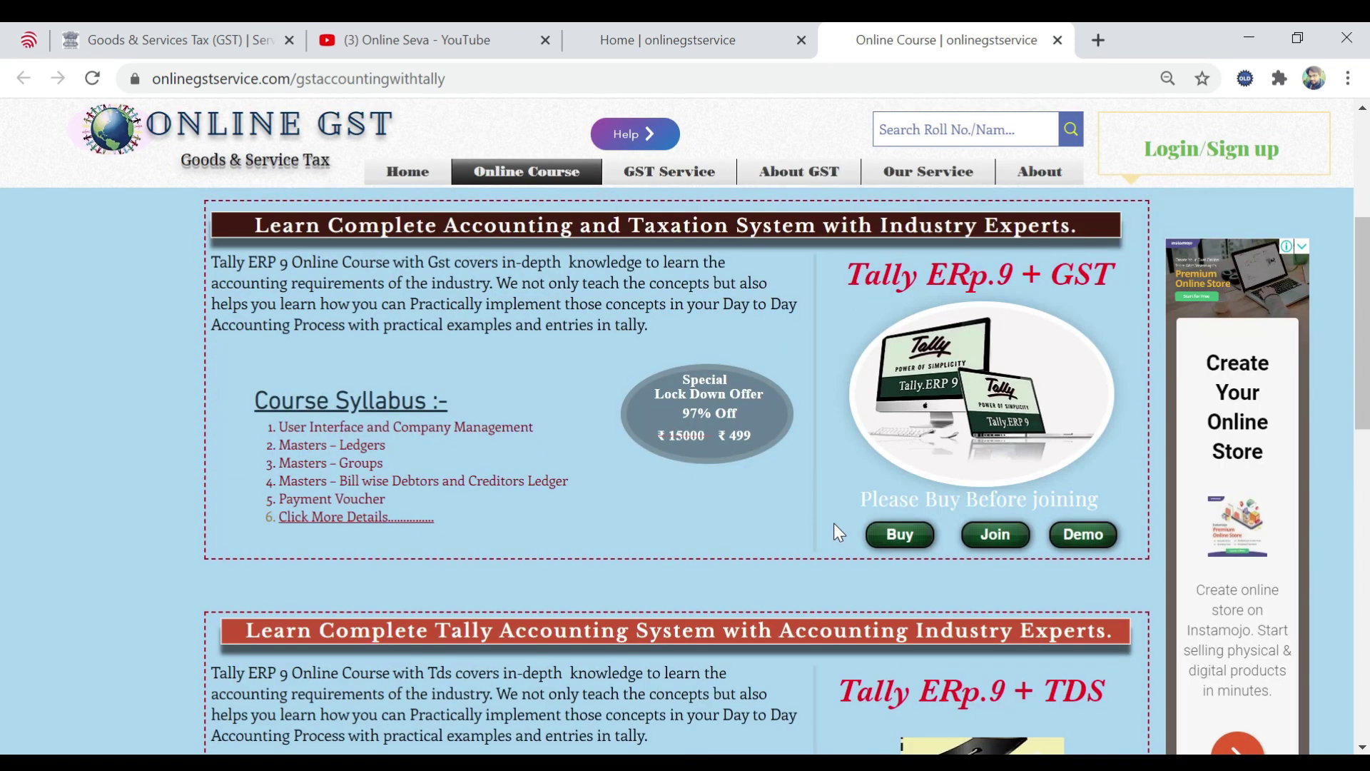
pyautogui.scroll(5, 834, 524)
# Browse the Tally ERP 9 + GST (₹499) and Tally ERP 9 + TDS (₹799) course offers
pyautogui.scroll(-3, 833, 523)
pyautogui.scroll(-3, 833, 524)
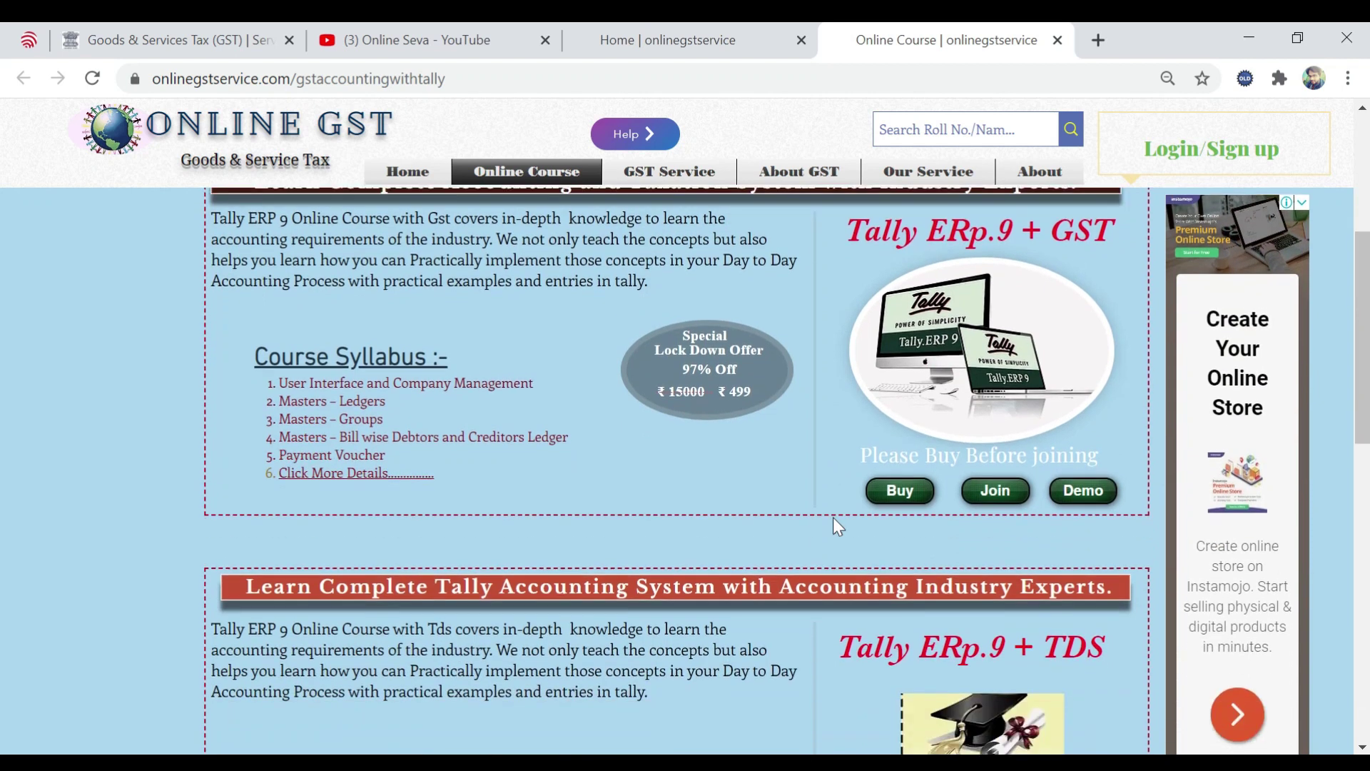
pyautogui.scroll(2, 833, 524)
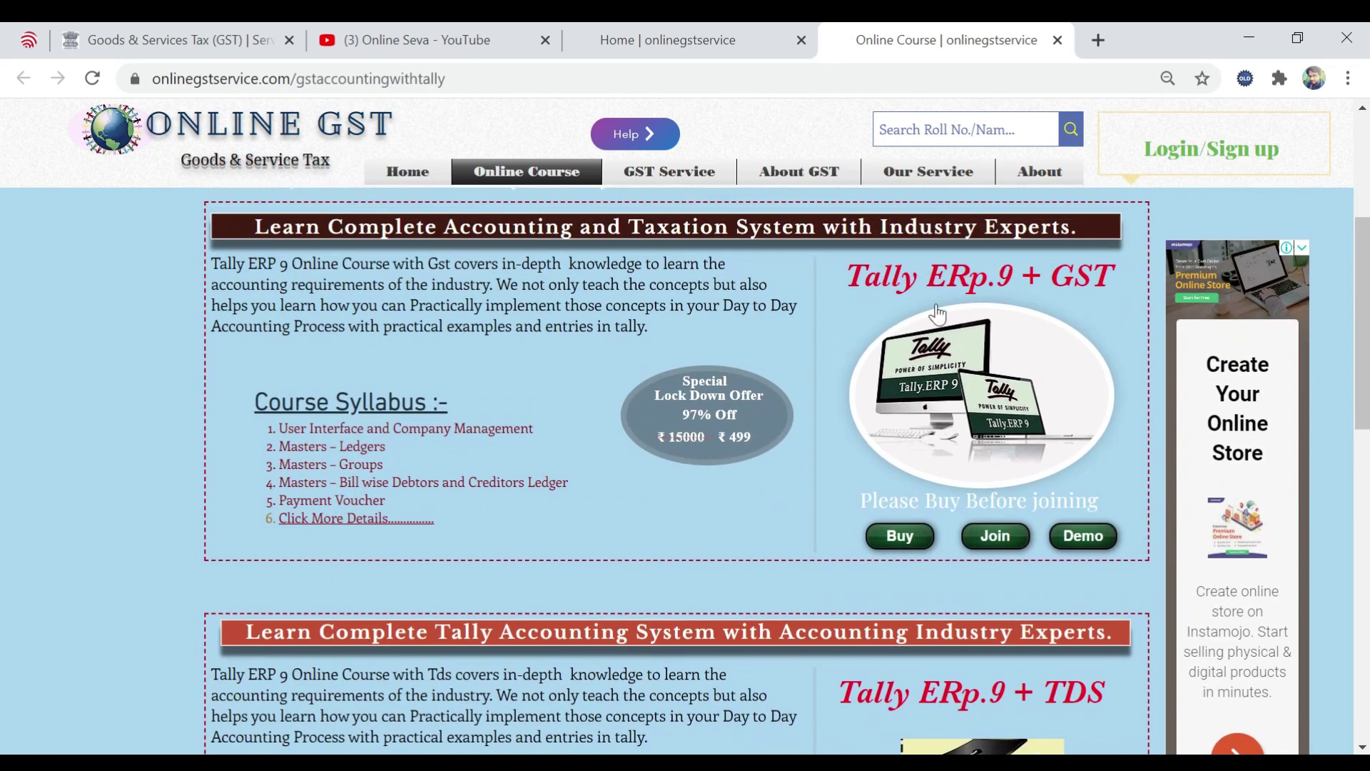
pyautogui.scroll(-5, 897, 508)
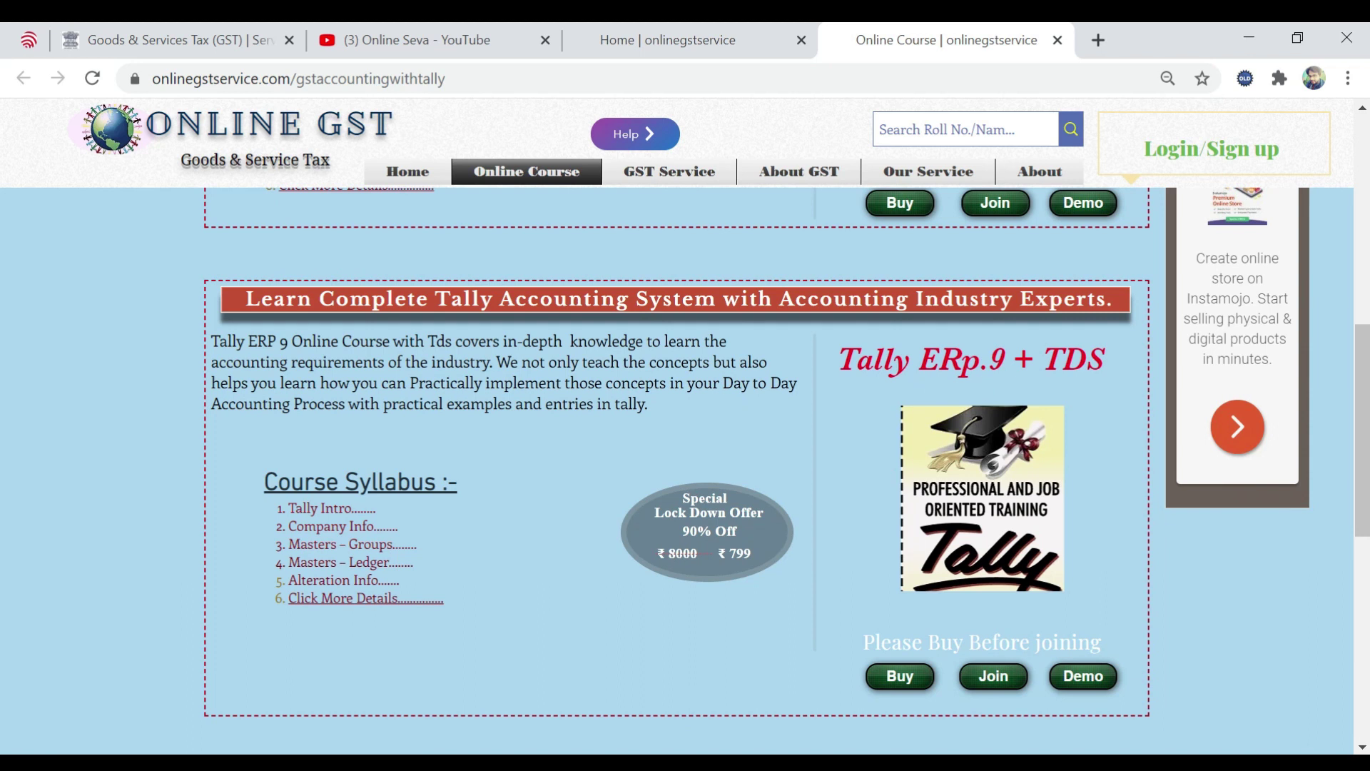
pyautogui.scroll(7, 676, 471)
pyautogui.scroll(-2, 676, 471)
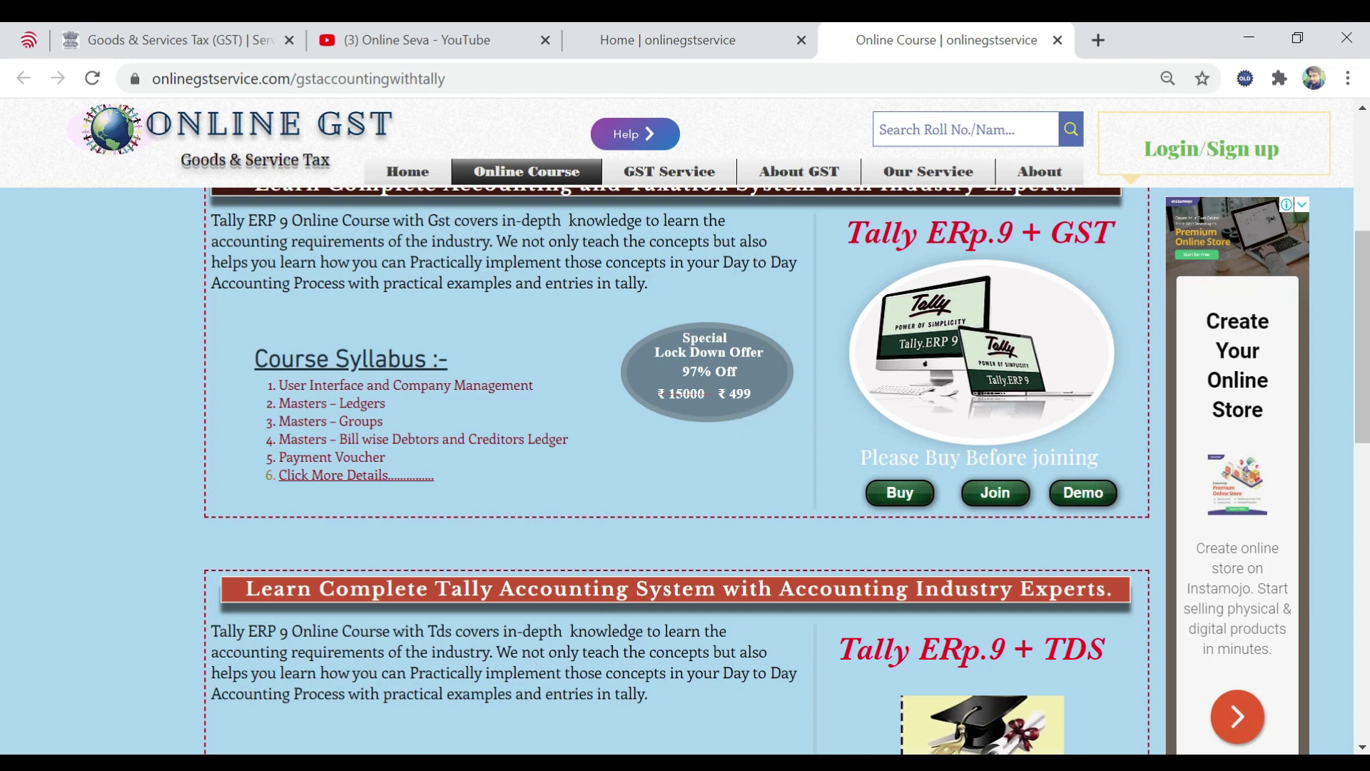
pyautogui.scroll(-4, 743, 396)
pyautogui.scroll(8, 743, 396)
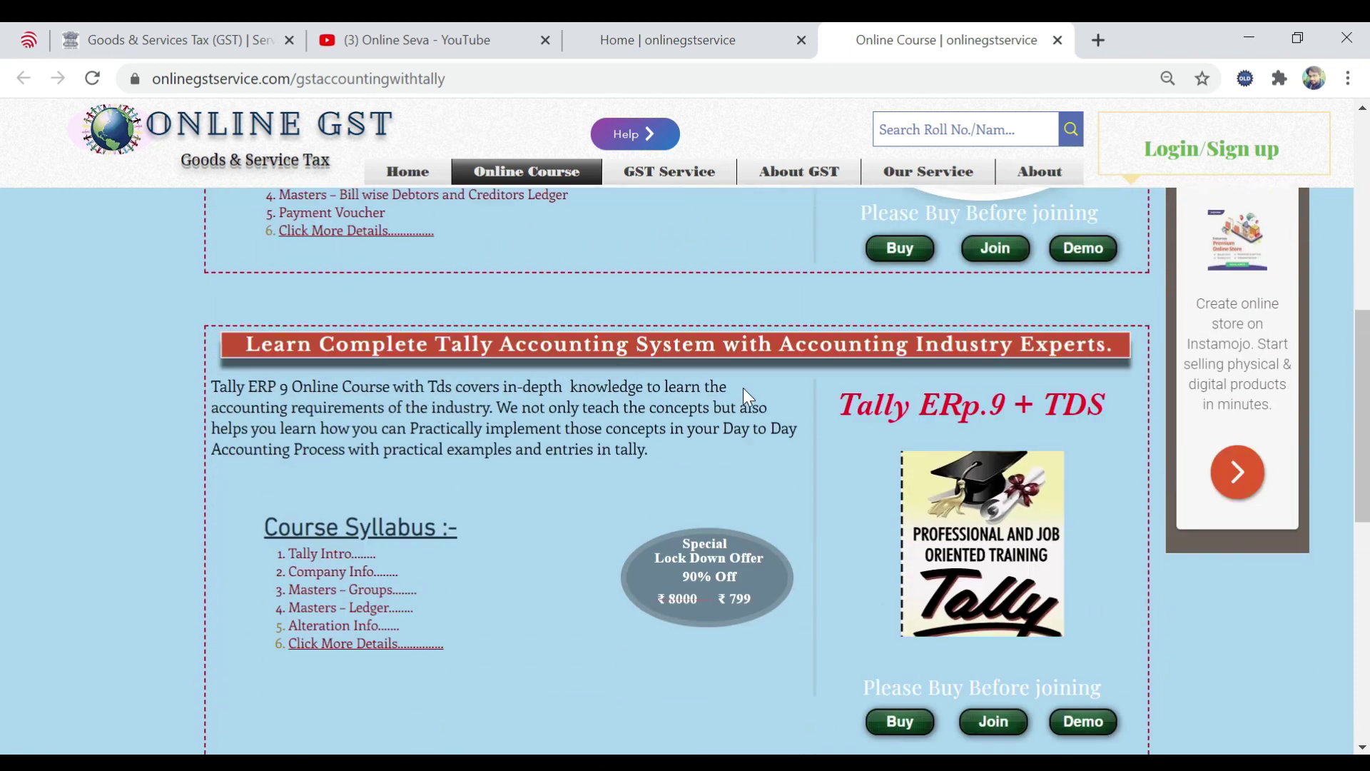
pyautogui.scroll(1, 743, 388)
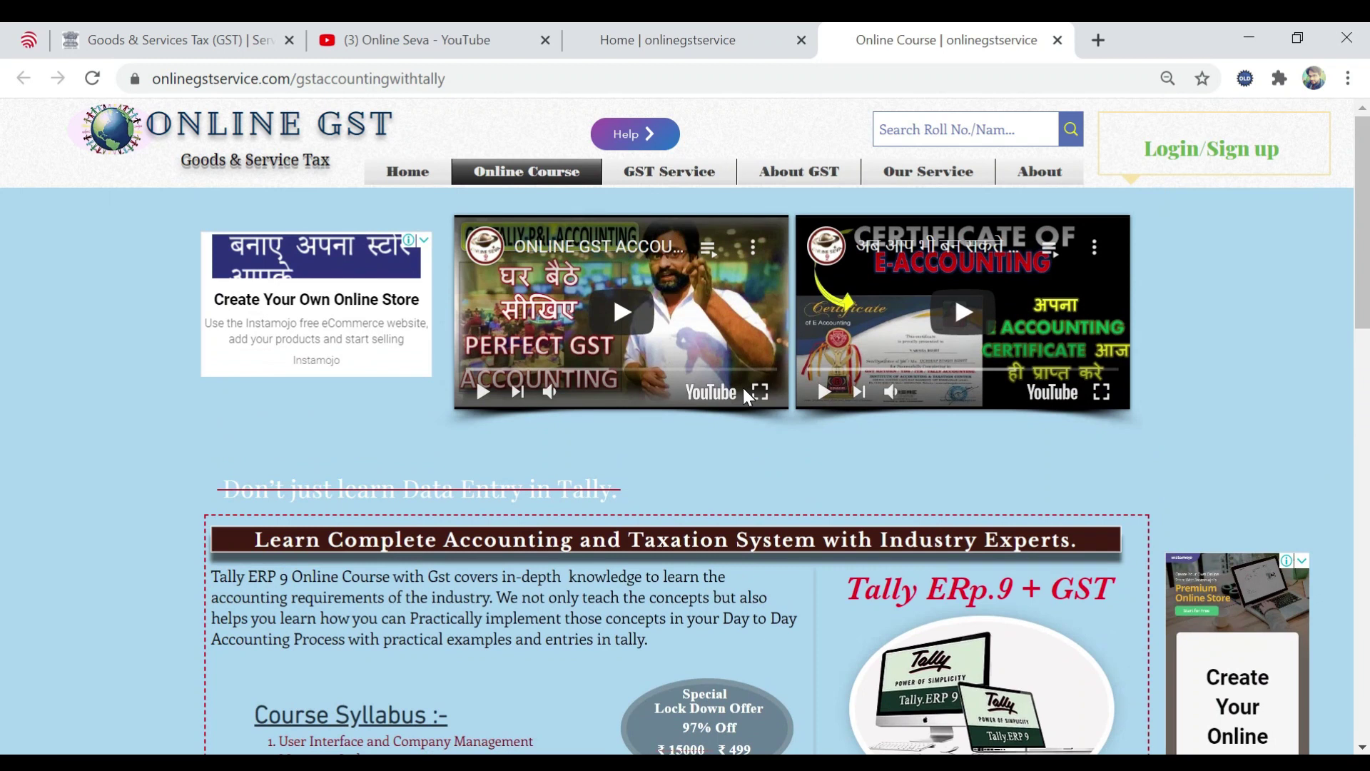